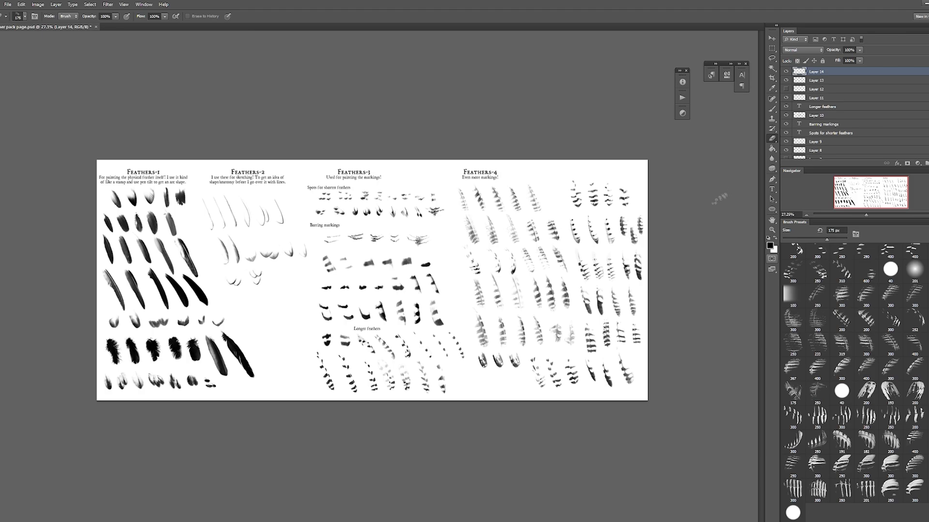
# Step: Look through the feather shape, outline and marking brushes in the brush presets
pyautogui.scroll(10, 854, 382)
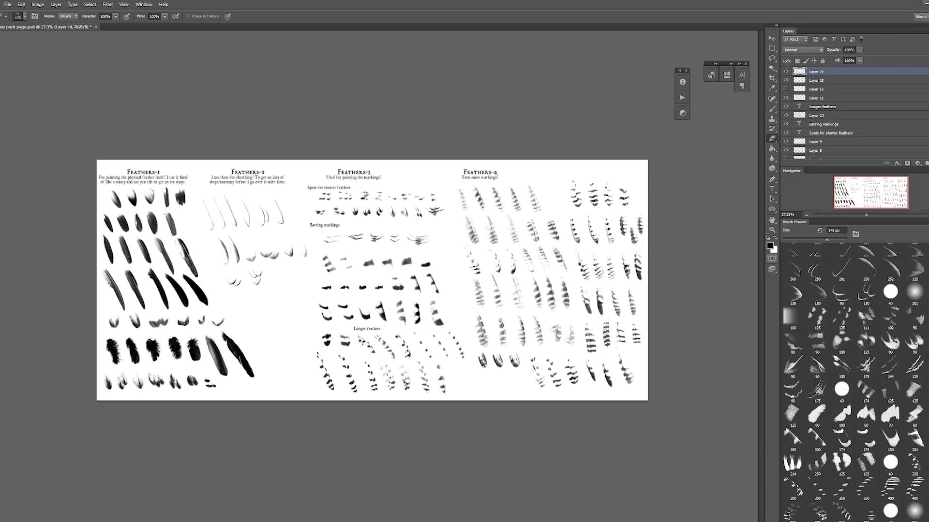
pyautogui.scroll(3, 854, 383)
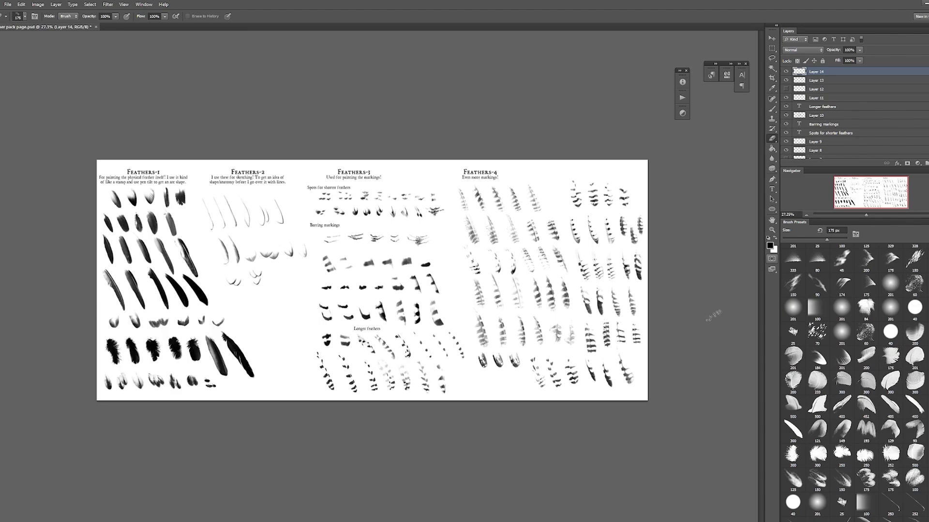
pyautogui.scroll(1, 854, 382)
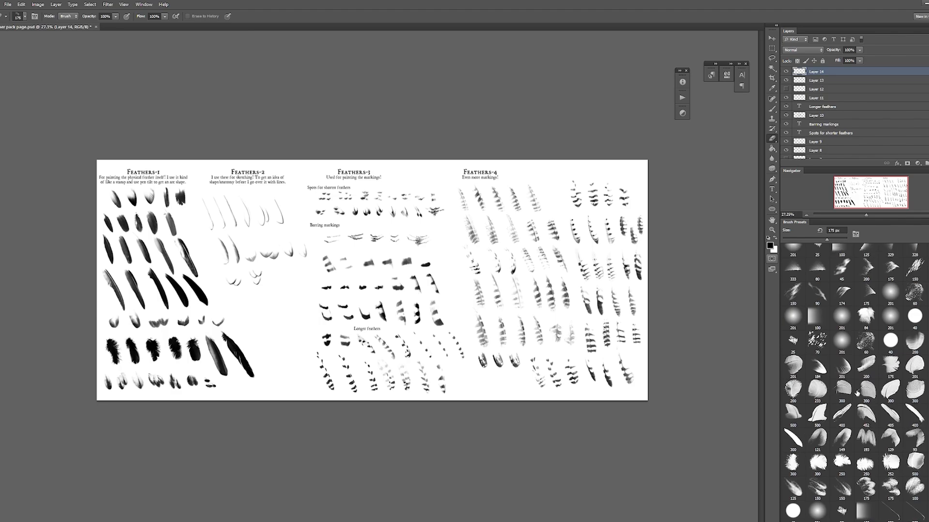
pyautogui.scroll(-2, 851, 343)
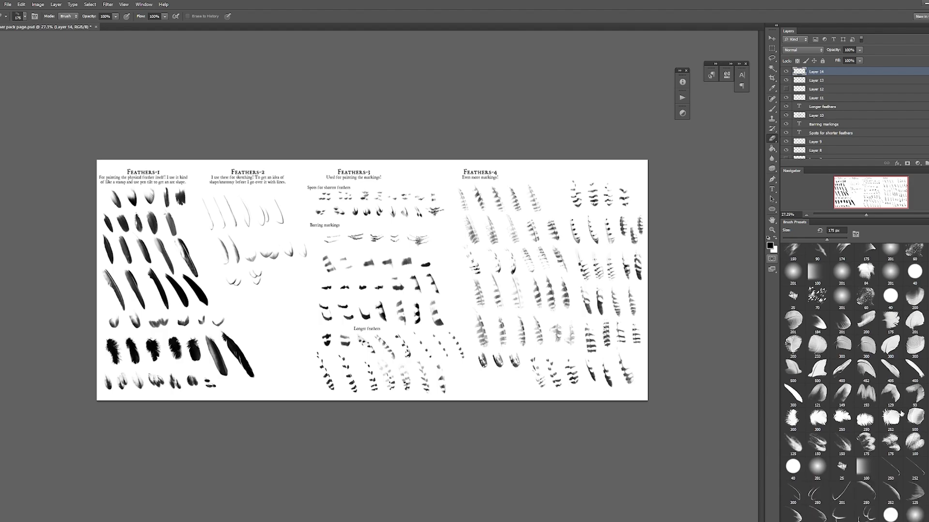
pyautogui.scroll(-10, 853, 382)
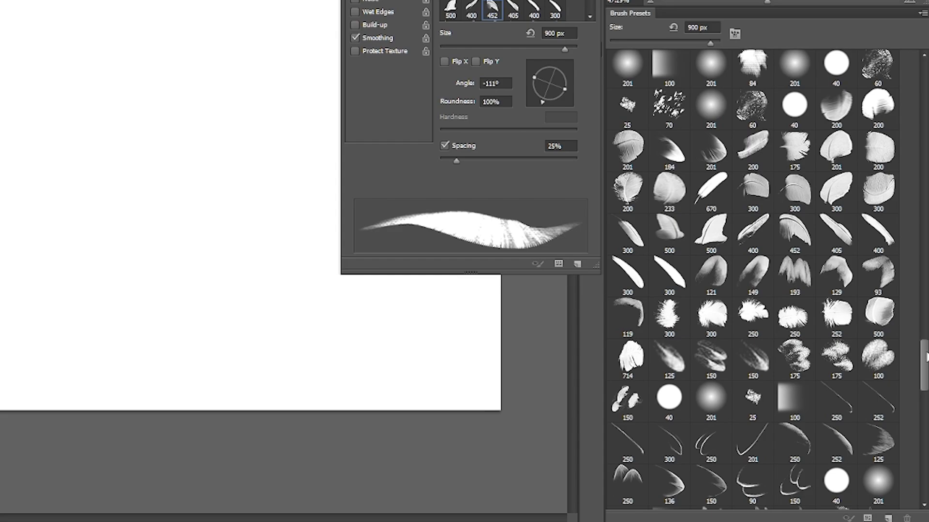
pyautogui.press('F5')
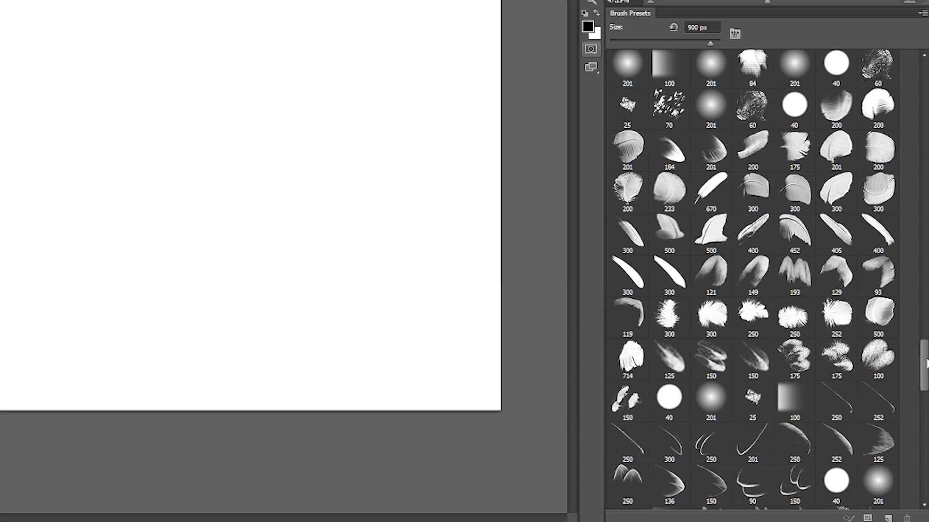
pyautogui.scroll(-5, 925, 364)
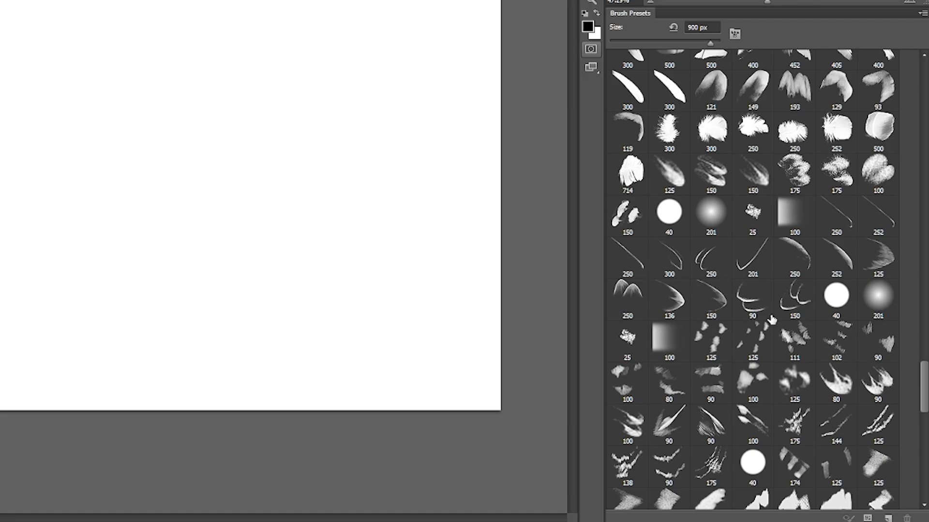
pyautogui.scroll(-5, 925, 376)
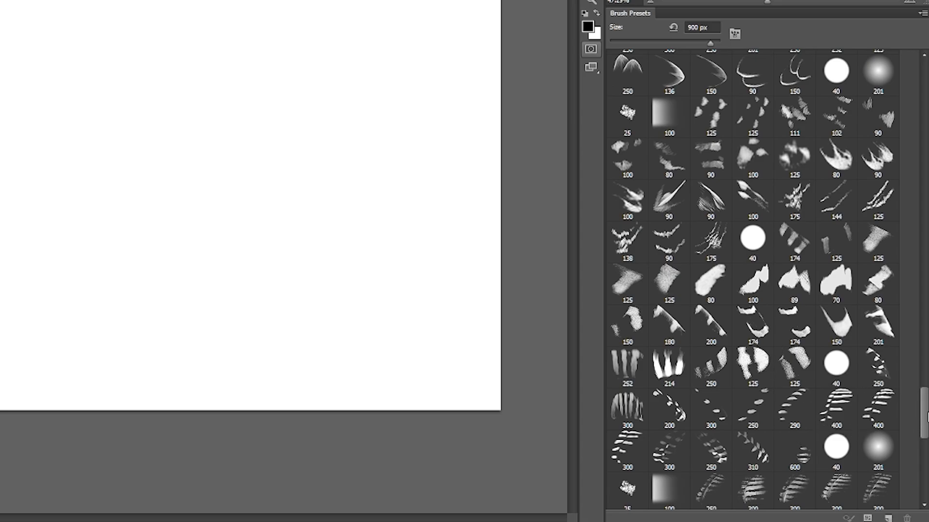
pyautogui.moveTo(926, 415); pyautogui.dragTo(920, 468)
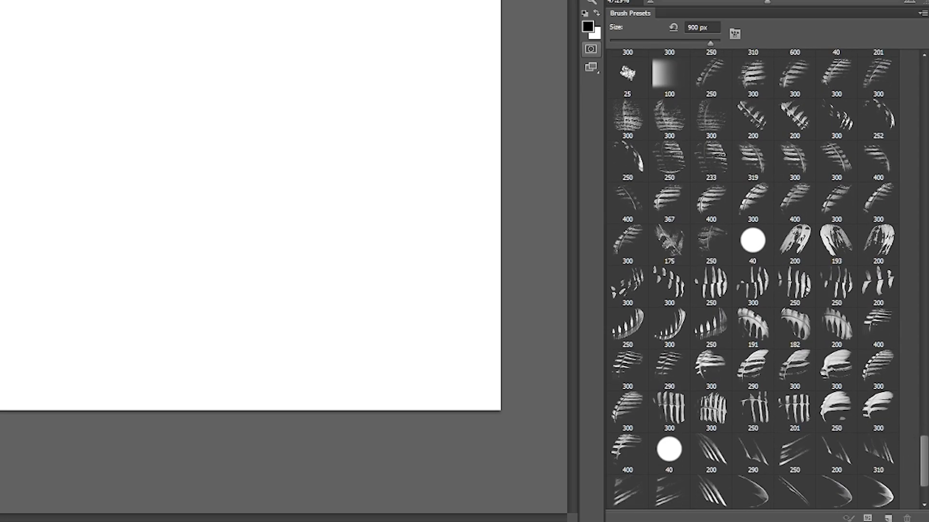
pyautogui.moveTo(925, 457)
pyautogui.mouseDown()
pyautogui.moveTo(926, 478)
pyautogui.moveTo(925, 364)
pyautogui.mouseUp()
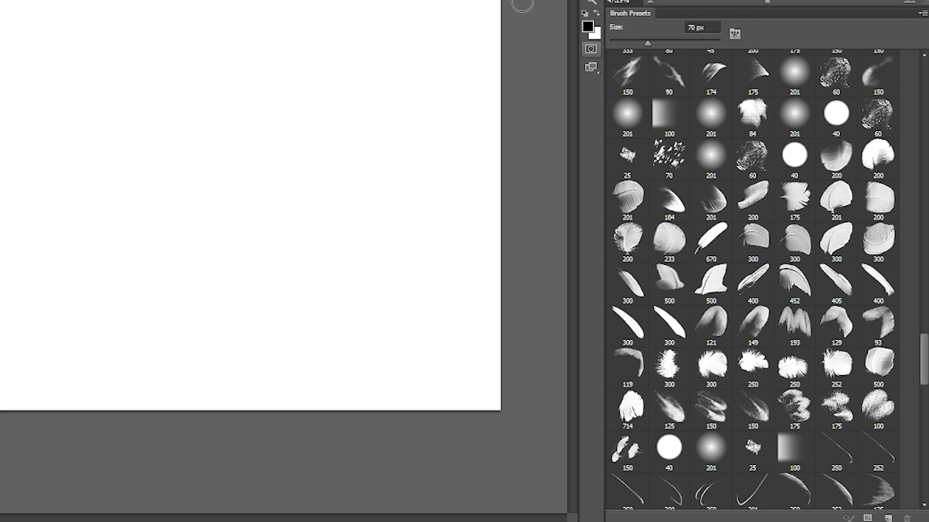
# Step: Choose the broad 200 px feather preset for the Brush tool and rotate its tip
pyautogui.press('b')
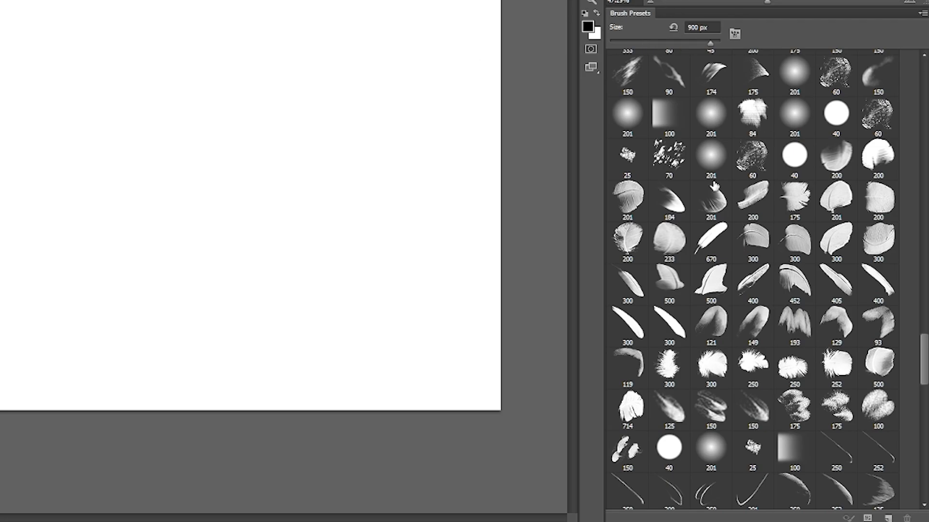
pyautogui.click(757, 209)
pyautogui.press('F5')
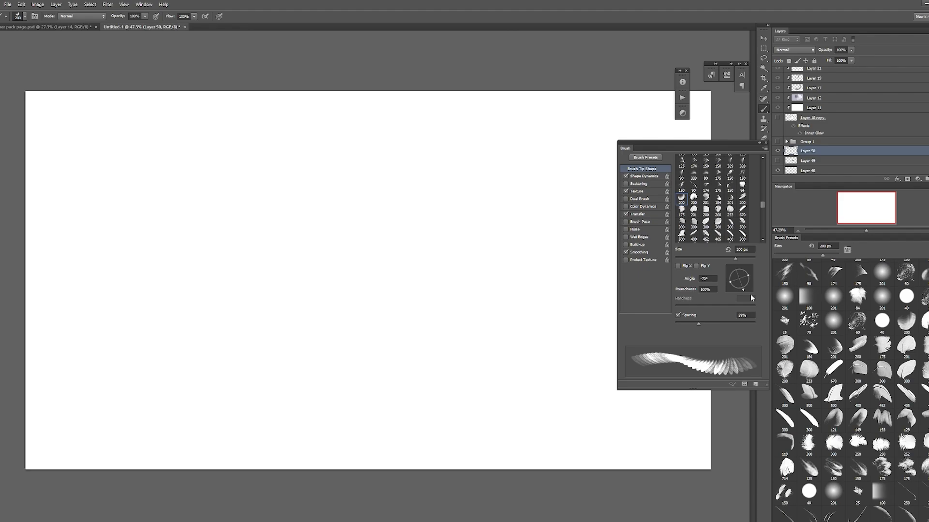
pyautogui.moveTo(751, 296); pyautogui.dragTo(739, 271)
# Step: Paint a fan-shaped cluster of short overlapping feathers near the middle of the canvas
pyautogui.moveTo(441, 258)
pyautogui.mouseDown()
pyautogui.moveTo(472, 238)
pyautogui.moveTo(484, 272)
pyautogui.mouseUp()
pyautogui.moveTo(470, 281); pyautogui.dragTo(496, 284)
pyautogui.press('[')
pyautogui.moveTo(427, 278)
pyautogui.mouseDown()
pyautogui.moveTo(444, 269)
pyautogui.moveTo(437, 259)
pyautogui.mouseUp()
pyautogui.moveTo(419, 259); pyautogui.dragTo(430, 249)
pyautogui.moveTo(409, 259); pyautogui.dragTo(420, 247)
pyautogui.moveTo(434, 288); pyautogui.dragTo(444, 282)
pyautogui.moveTo(447, 295)
pyautogui.mouseDown()
pyautogui.moveTo(479, 307)
pyautogui.moveTo(420, 304)
pyautogui.moveTo(413, 280)
pyautogui.mouseUp()
pyautogui.moveTo(398, 284)
pyautogui.mouseDown()
pyautogui.moveTo(409, 273)
pyautogui.moveTo(418, 287)
pyautogui.mouseUp()
pyautogui.moveTo(411, 299)
pyautogui.mouseDown()
pyautogui.moveTo(424, 294)
pyautogui.moveTo(432, 308)
pyautogui.mouseUp()
# Step: Turn the brush tip to -70° and paint stacked rows of feathers on the left half of the canvas, varying the brush size
pyautogui.click(742, 290)
pyautogui.moveTo(112, 342); pyautogui.dragTo(273, 334)
pyautogui.press(']')
pyautogui.press(']')
pyautogui.press(']')
pyautogui.moveTo(136, 307)
pyautogui.mouseDown()
pyautogui.moveTo(208, 313)
pyautogui.moveTo(261, 296)
pyautogui.mouseUp()
pyautogui.moveTo(182, 287); pyautogui.dragTo(244, 273)
pyautogui.press('[')
pyautogui.press('[')
pyautogui.moveTo(191, 237); pyautogui.dragTo(232, 234)
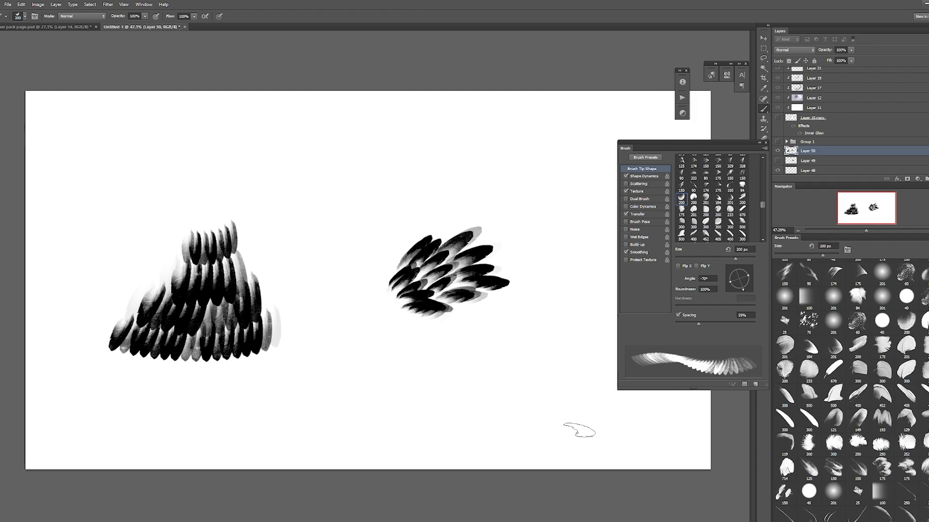
# Step: Undo the stacked feather rows and delete the remaining feather cluster with a rectangular selection
pyautogui.hotkey('ctrl', 'alt', 'z')
pyautogui.hotkey('ctrl', 'alt', 'z')
pyautogui.hotkey('ctrl', 'alt', 'z')
pyautogui.hotkey('ctrl', 'alt', 'z')
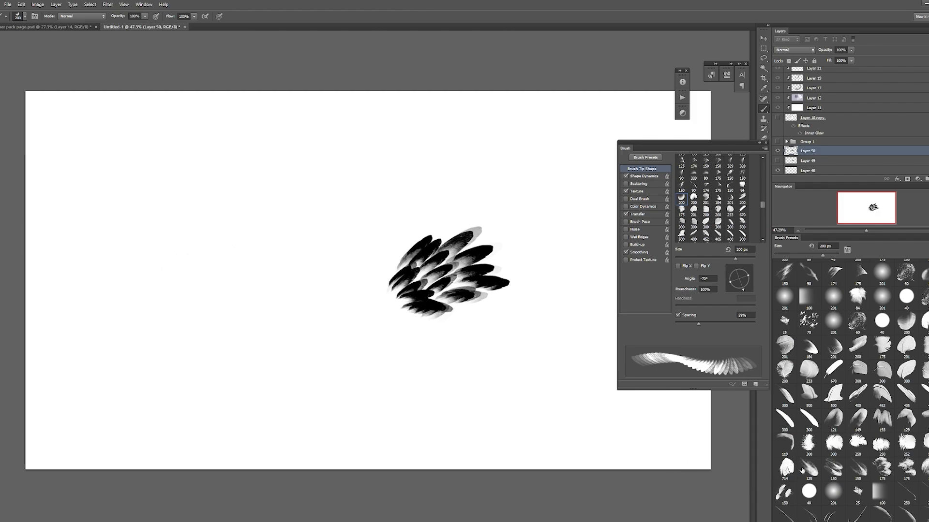
pyautogui.click(764, 49)
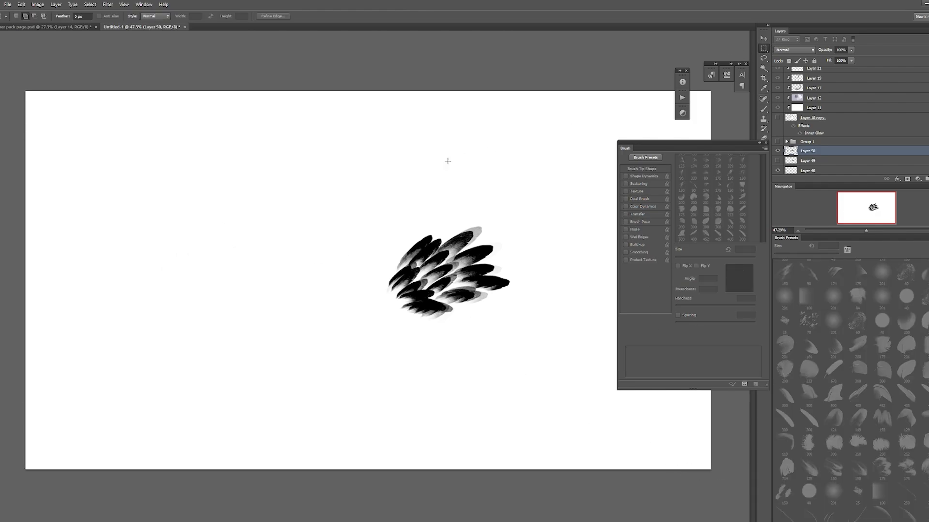
pyautogui.moveTo(346, 176); pyautogui.dragTo(565, 386)
pyautogui.press('Delete')
pyautogui.hotkey('ctrl', 'd')
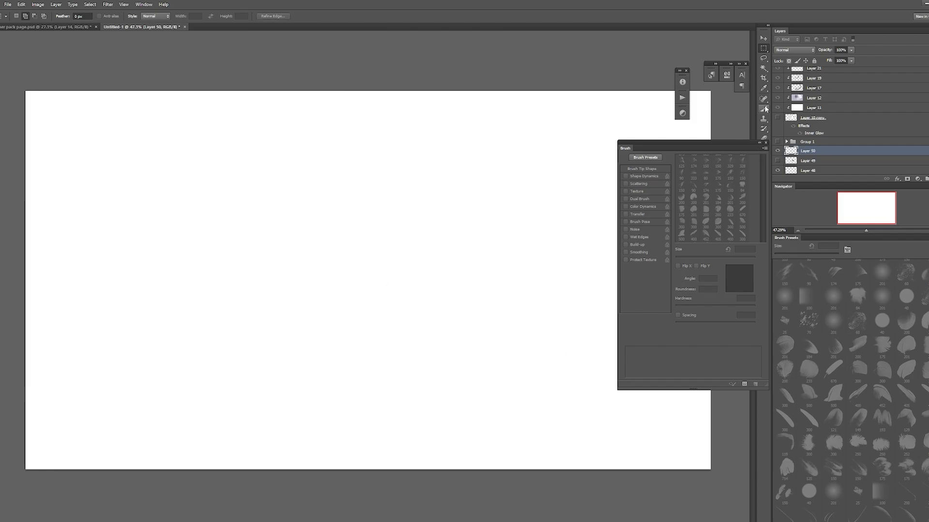
# Step: Choose the 452 px wing-feather preset for the Brush tool and enlarge it to 900 px
pyautogui.click(763, 108)
pyautogui.press('F5')
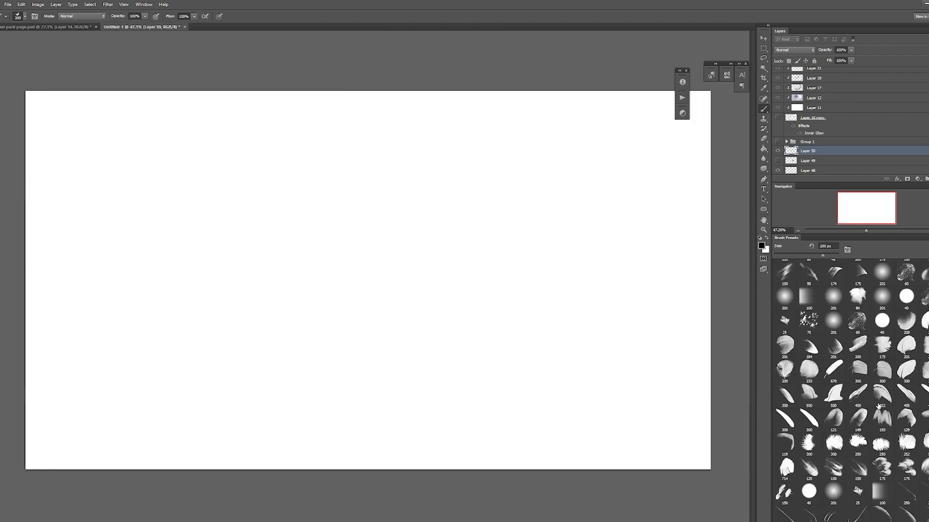
pyautogui.click(885, 398)
pyautogui.press(']')
pyautogui.press(']')
pyautogui.press(']')
pyautogui.press(']')
pyautogui.press(']')
# Step: Try painting a narrow and a fanned group of long wing feathers, plus one more stroke, and undo them all
pyautogui.moveTo(306, 319); pyautogui.dragTo(323, 320)
pyautogui.moveTo(382, 323); pyautogui.dragTo(460, 313)
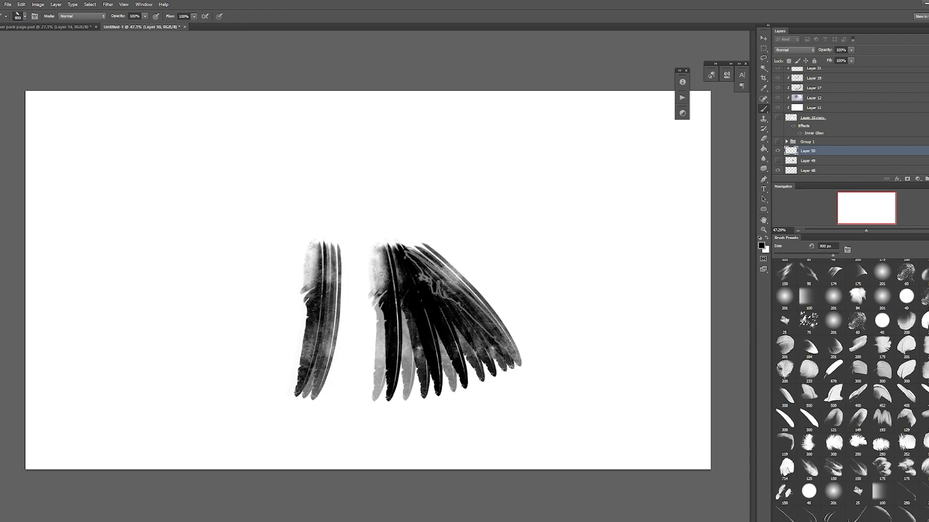
pyautogui.hotkey('ctrl', 'z')
pyautogui.hotkey('ctrl', 'alt', 'z')
pyautogui.moveTo(252, 317)
pyautogui.mouseDown()
pyautogui.moveTo(375, 315)
pyautogui.moveTo(459, 291)
pyautogui.moveTo(508, 261)
pyautogui.moveTo(539, 224)
pyautogui.moveTo(535, 256)
pyautogui.moveTo(538, 246)
pyautogui.moveTo(438, 298)
pyautogui.moveTo(340, 312)
pyautogui.moveTo(218, 296)
pyautogui.mouseUp()
pyautogui.hotkey('ctrl', 'z')
pyautogui.hotkey('ctrl', 'z')
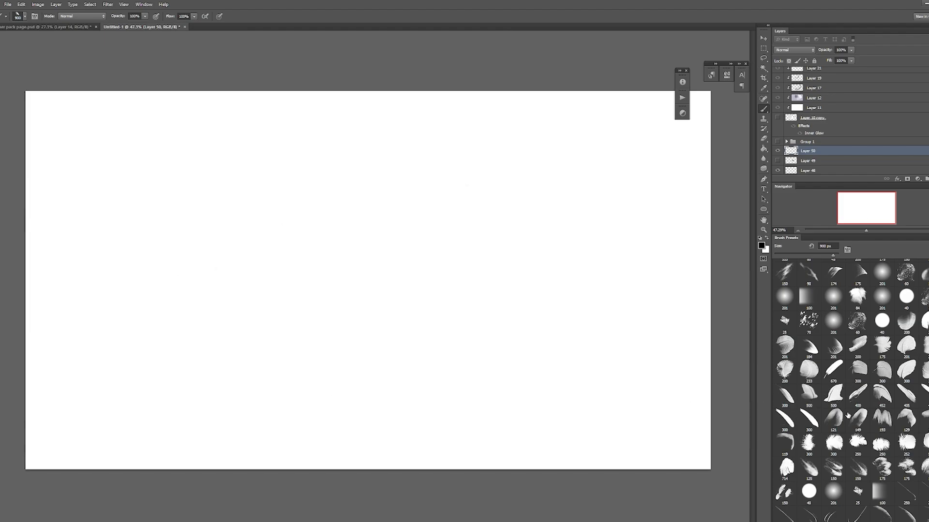
# Step: Choose the 670 px long quill feather brush and set its tip angle to -140°
pyautogui.click(836, 371)
pyautogui.press(']')
pyautogui.press(']')
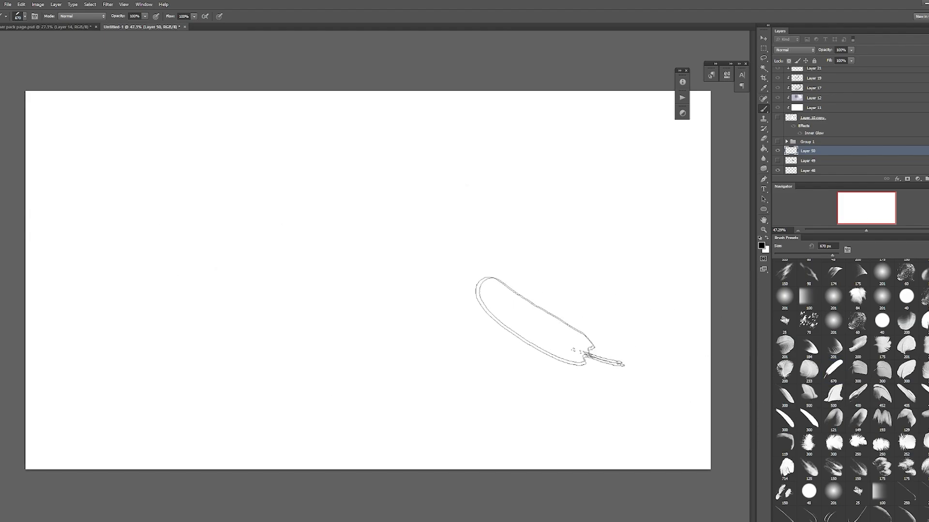
pyautogui.press('F5')
pyautogui.click(739, 291)
pyautogui.moveTo(738, 292); pyautogui.dragTo(730, 287)
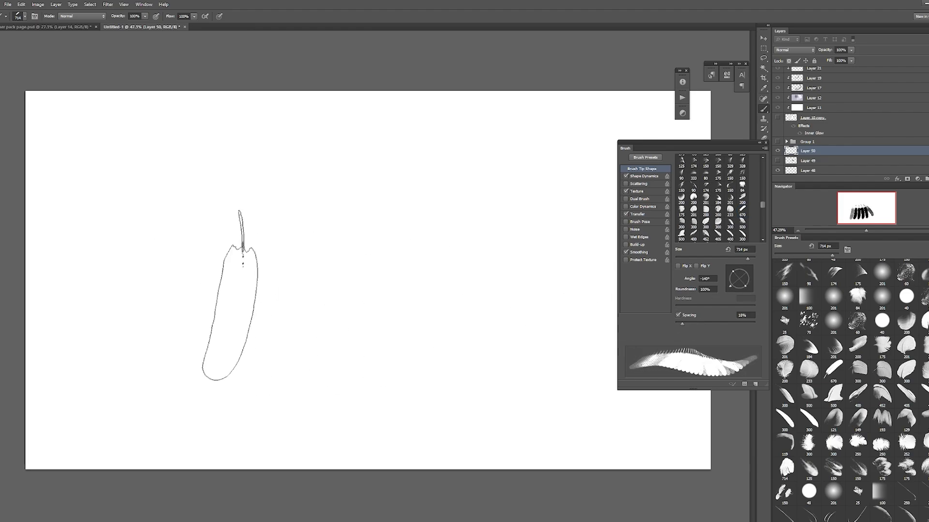
# Step: Try painting a row of long quill feathers with 18% spacing, then another stroke at 600 px, and undo both
pyautogui.moveTo(226, 295); pyautogui.dragTo(442, 264)
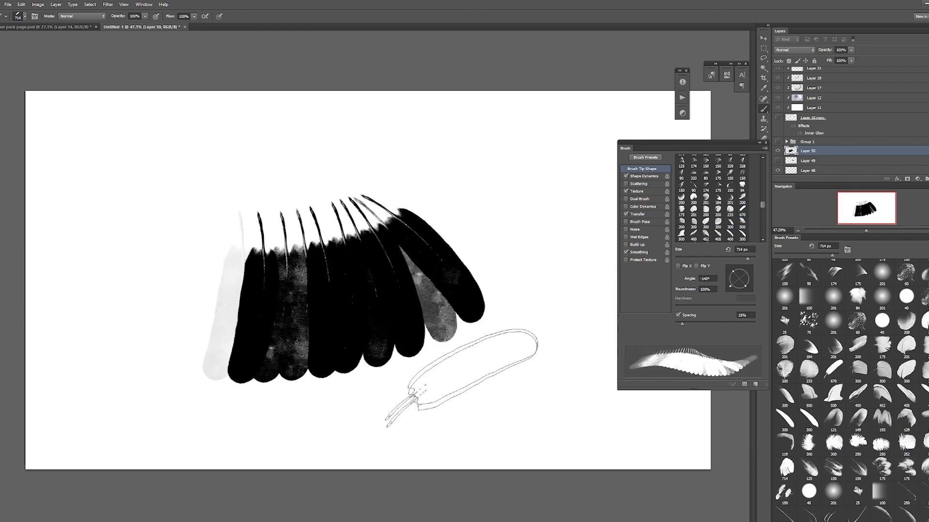
pyautogui.hotkey('ctrl', 'z')
pyautogui.press('[')
pyautogui.press('[')
pyautogui.moveTo(455, 220)
pyautogui.mouseDown()
pyautogui.moveTo(456, 241)
pyautogui.moveTo(332, 325)
pyautogui.moveTo(282, 327)
pyautogui.moveTo(314, 332)
pyautogui.moveTo(476, 255)
pyautogui.mouseUp()
pyautogui.hotkey('ctrl', 'z')
pyautogui.hotkey('ctrl', 'z')
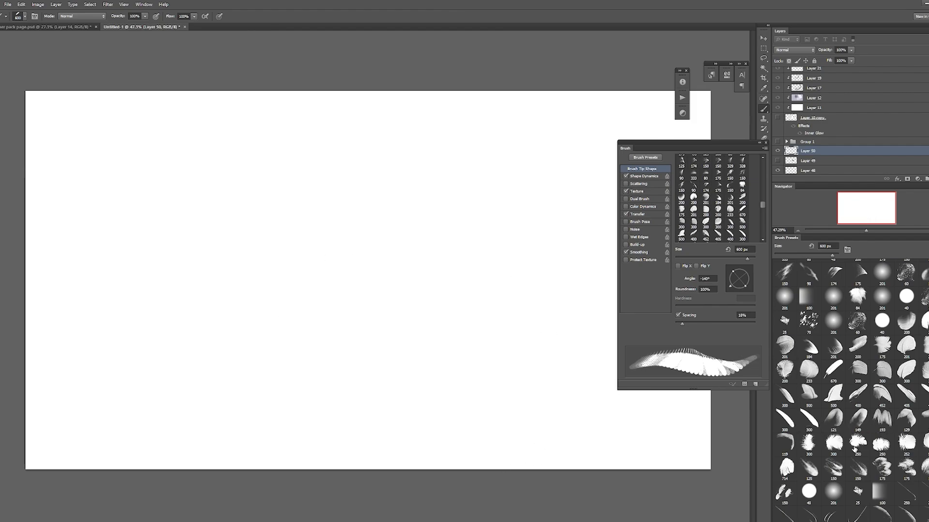
# Step: Try painting downy feathers with the 252 px fluffy feather brush, rotated and enlarged to 800 px, and undo them
pyautogui.click(907, 452)
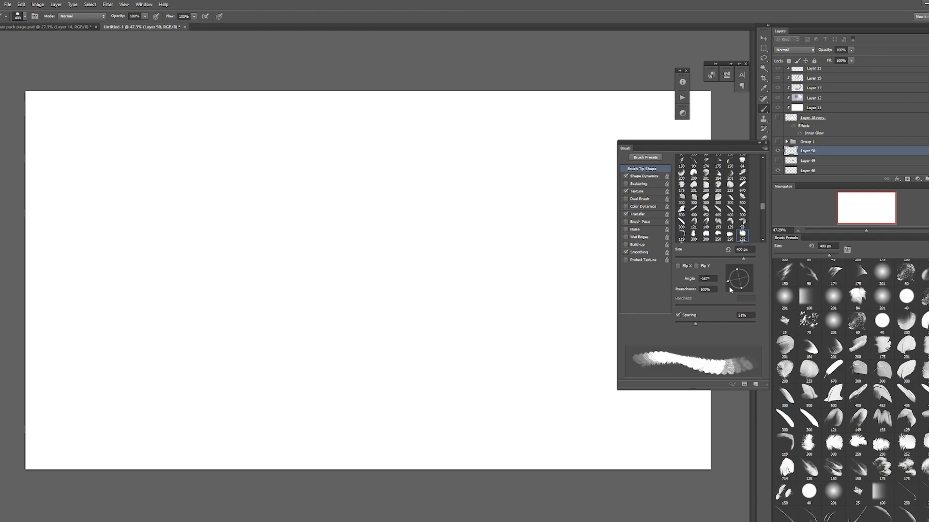
pyautogui.moveTo(730, 286); pyautogui.dragTo(747, 286)
pyautogui.press(']')
pyautogui.press(']')
pyautogui.press(']')
pyautogui.press(']')
pyautogui.moveTo(489, 288)
pyautogui.mouseDown()
pyautogui.moveTo(518, 288)
pyautogui.moveTo(551, 388)
pyautogui.moveTo(533, 384)
pyautogui.moveTo(591, 390)
pyautogui.moveTo(612, 380)
pyautogui.mouseUp()
pyautogui.hotkey('ctrl', 'z')
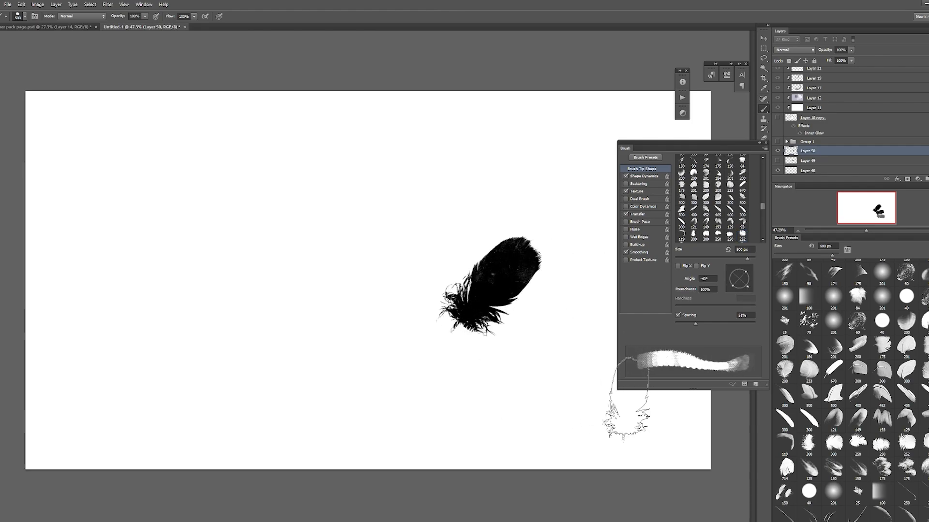
pyautogui.hotkey('ctrl', 'alt', 'z')
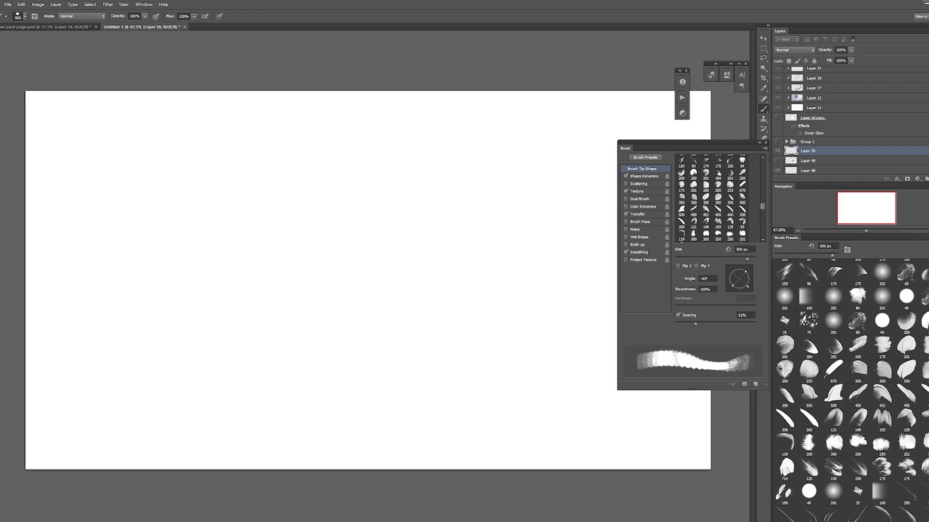
# Step: Try stamping single slender feathers with the 714 px feather brush near the middle of the canvas
pyautogui.press('.')
pyautogui.press('.')
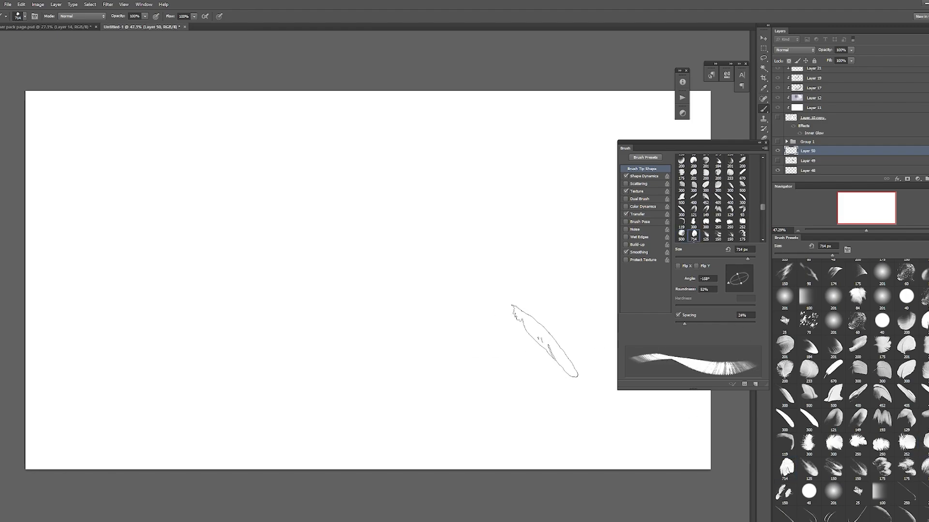
pyautogui.press('.')
pyautogui.click(455, 305)
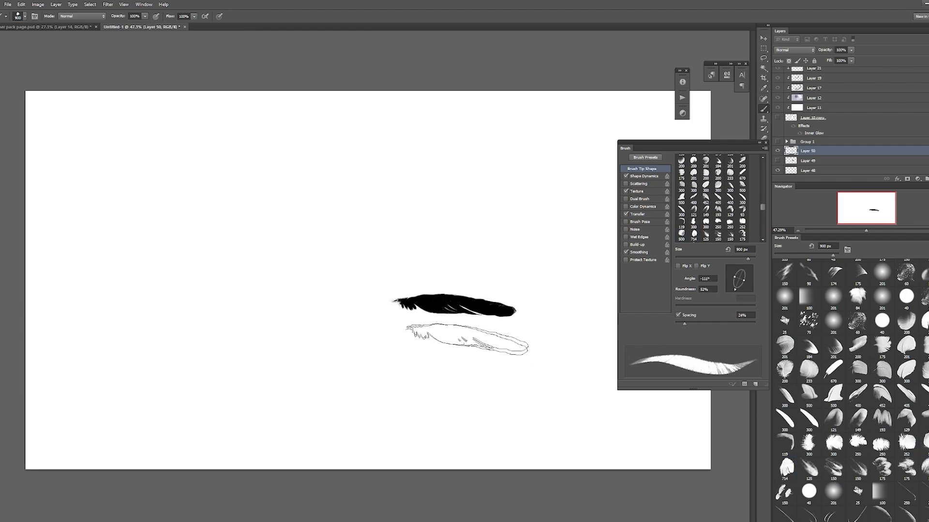
pyautogui.click(446, 341)
pyautogui.click(509, 406)
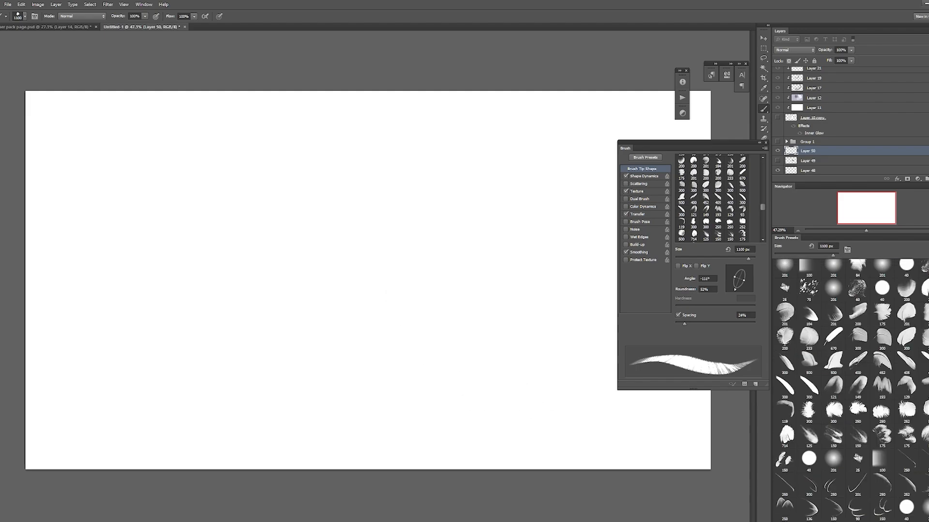
# Step: Try painting rows of long feather outlines with the thin 250 px outline brush enlarged to 600 px, and undo them
pyautogui.scroll(-5, 851, 387)
pyautogui.press('.')
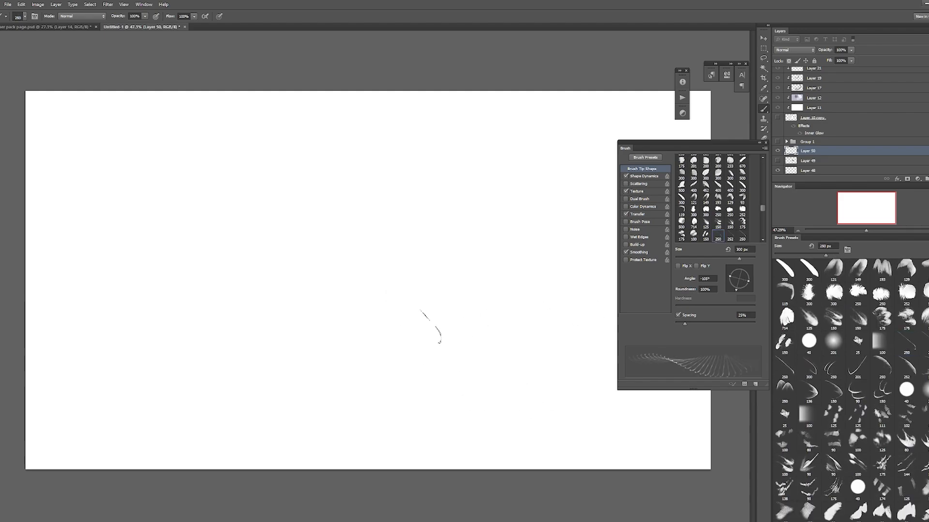
pyautogui.moveTo(247, 302); pyautogui.dragTo(479, 275)
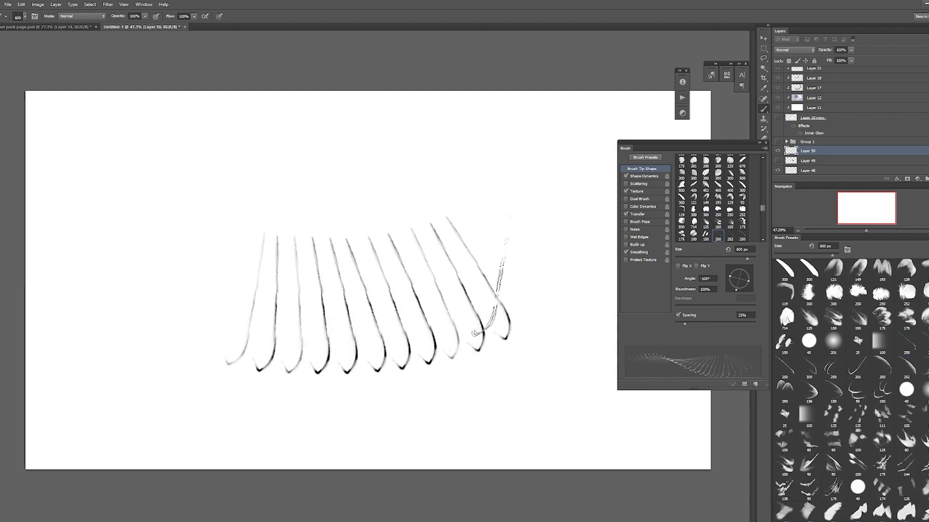
pyautogui.press(']')
pyautogui.hotkey('ctrl', 'z')
pyautogui.moveTo(238, 297)
pyautogui.mouseDown()
pyautogui.moveTo(433, 312)
pyautogui.moveTo(537, 290)
pyautogui.mouseUp()
pyautogui.hotkey('ctrl', 'z')
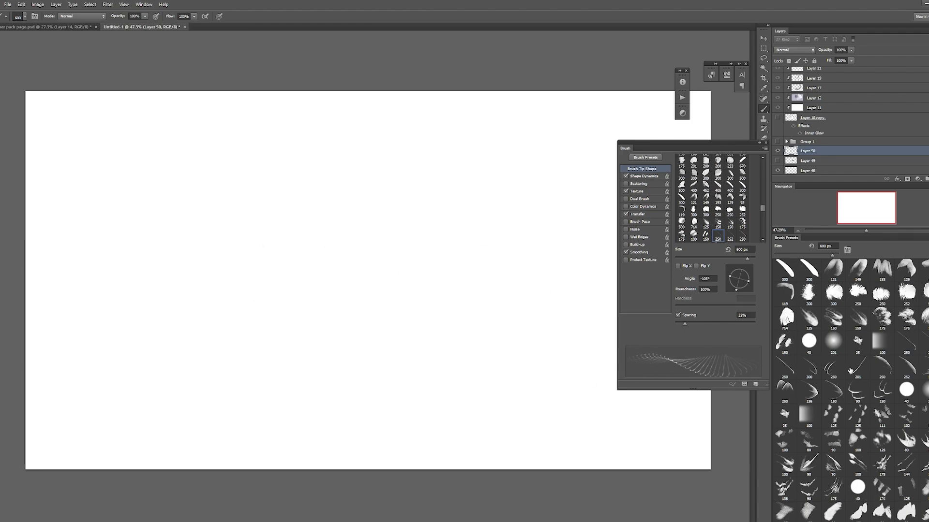
# Step: Try painting rows of short curved feather edges with the horizontally flipped 250 px outline brush, and undo the strokes
pyautogui.click(789, 359)
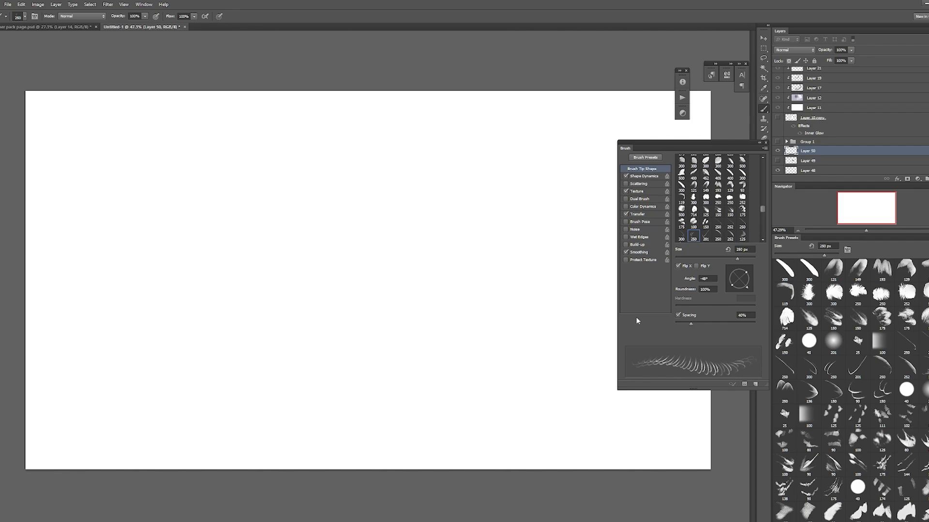
pyautogui.moveTo(339, 339)
pyautogui.mouseDown()
pyautogui.moveTo(416, 338)
pyautogui.moveTo(470, 314)
pyautogui.moveTo(326, 312)
pyautogui.moveTo(404, 291)
pyautogui.mouseUp()
pyautogui.hotkey('ctrl', 'z')
pyautogui.moveTo(424, 296)
pyautogui.mouseDown()
pyautogui.moveTo(426, 284)
pyautogui.moveTo(453, 271)
pyautogui.mouseUp()
pyautogui.hotkey('ctrl', 'z')
pyautogui.hotkey('ctrl', 'alt', 'z')
pyautogui.hotkey('ctrl', 'alt', 'z')
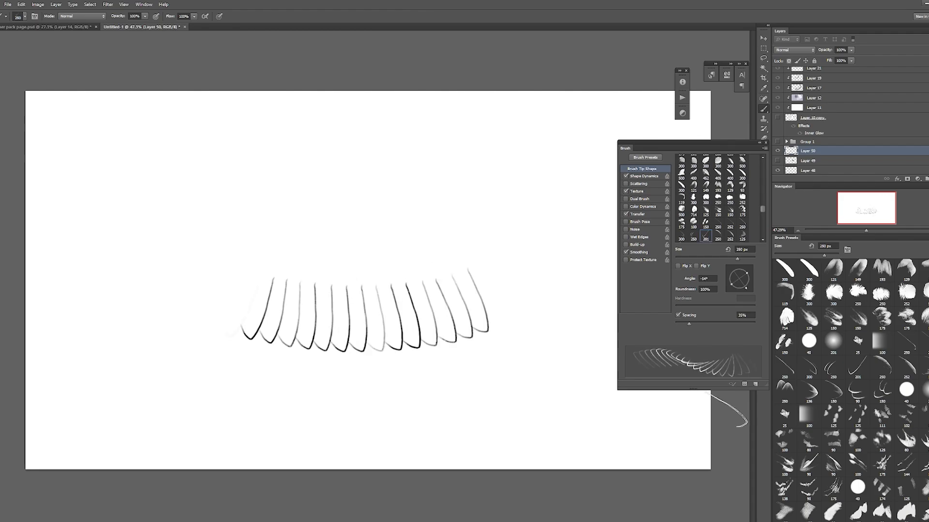
pyautogui.hotkey('ctrl', 'z')
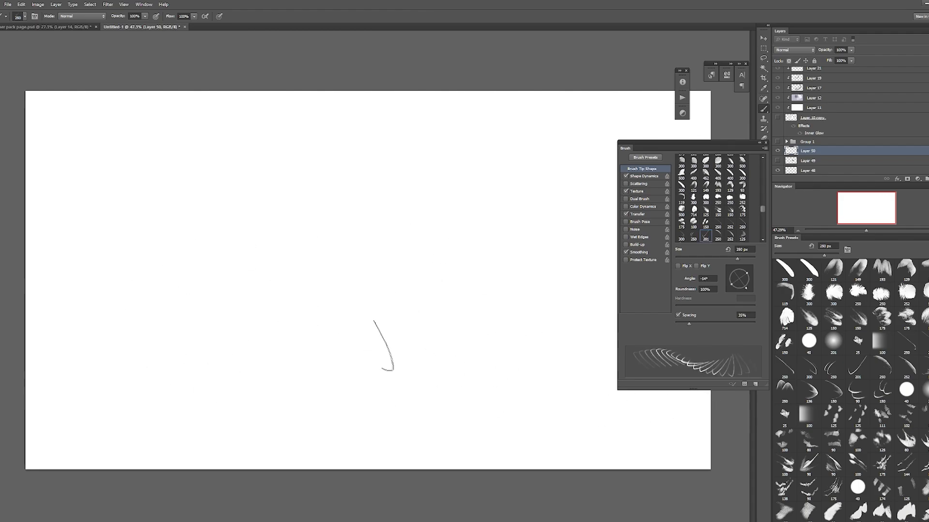
# Step: Try painting rows of rounded feather outlines with the 201 px outline brush enlarged to 300 px, and undo them
pyautogui.moveTo(228, 312)
pyautogui.mouseDown()
pyautogui.moveTo(390, 333)
pyautogui.moveTo(477, 311)
pyautogui.moveTo(380, 334)
pyautogui.moveTo(477, 331)
pyautogui.mouseUp()
pyautogui.press(']')
pyautogui.press(']')
pyautogui.hotkey('ctrl', 'z')
pyautogui.moveTo(312, 253); pyautogui.dragTo(488, 254)
pyautogui.press('[')
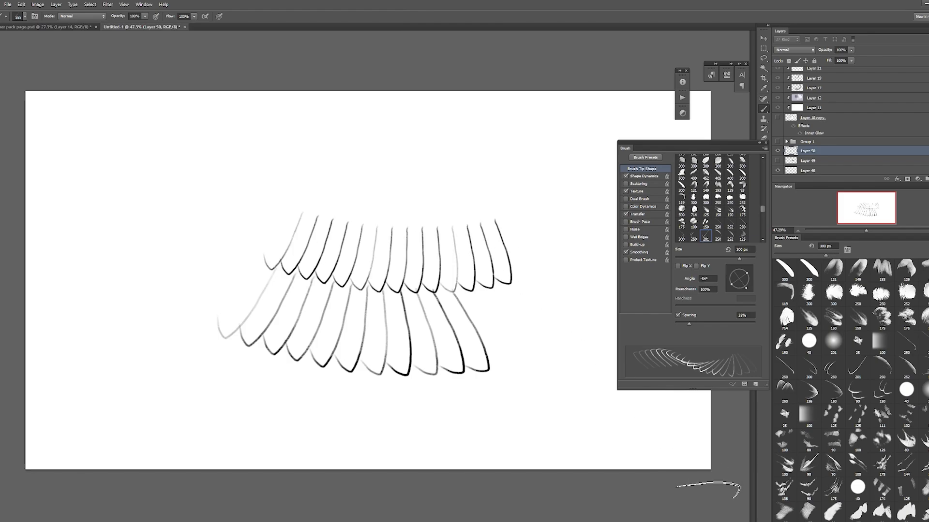
pyautogui.hotkey('ctrl', 'alt', 'z')
pyautogui.hotkey('ctrl', 'alt', 'z')
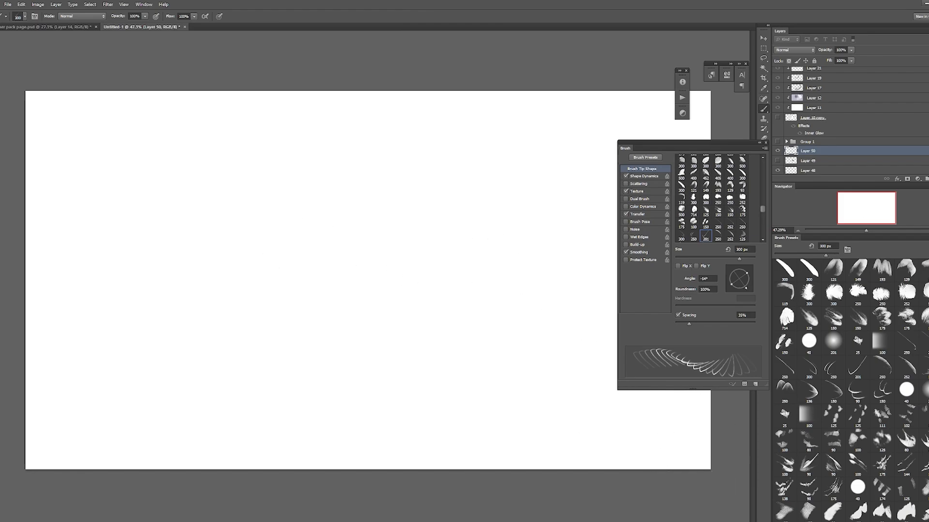
# Step: Paint clusters of small dark spots near the middle of the canvas with the 125 px speckle brush set to 175 px
pyautogui.scroll(-3, 851, 387)
pyautogui.click(832, 344)
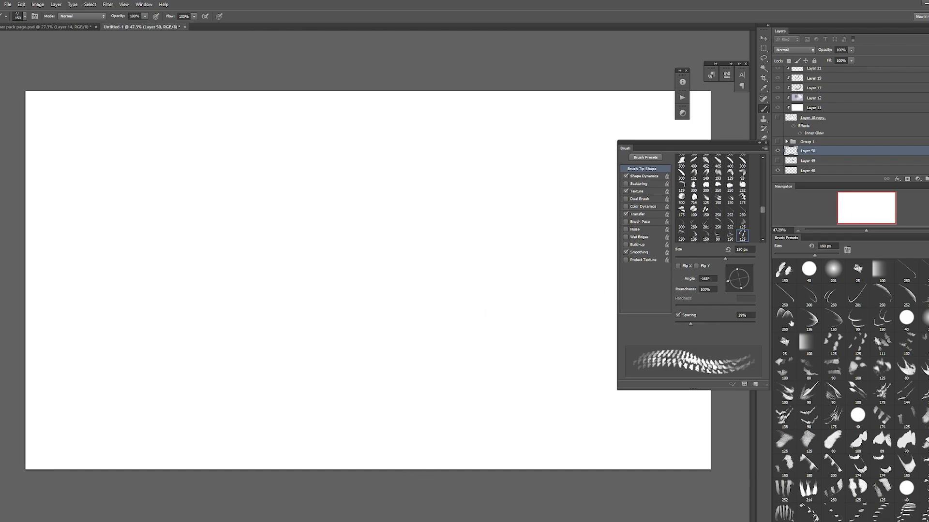
pyautogui.press(']')
pyautogui.moveTo(397, 308)
pyautogui.mouseDown()
pyautogui.moveTo(426, 333)
pyautogui.moveTo(428, 310)
pyautogui.mouseUp()
pyautogui.click(419, 329)
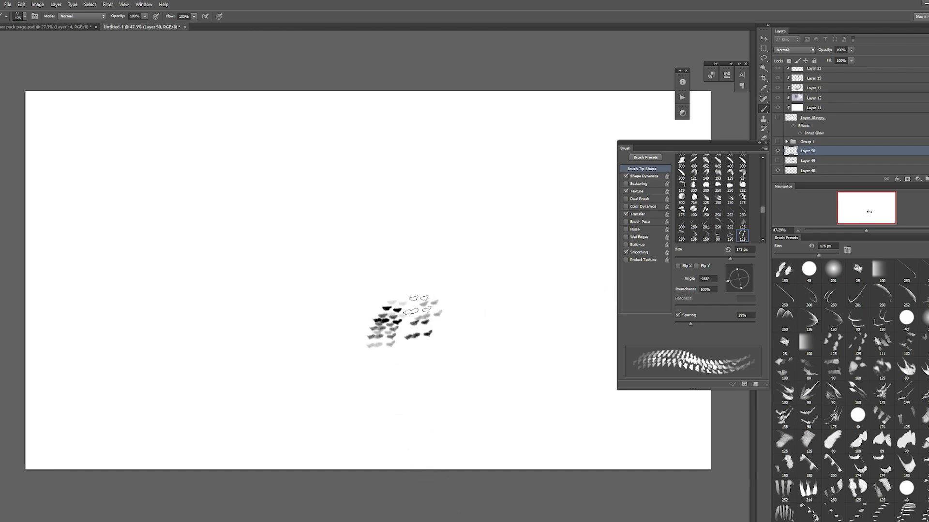
pyautogui.click(425, 296)
pyautogui.click(386, 296)
pyautogui.click(364, 305)
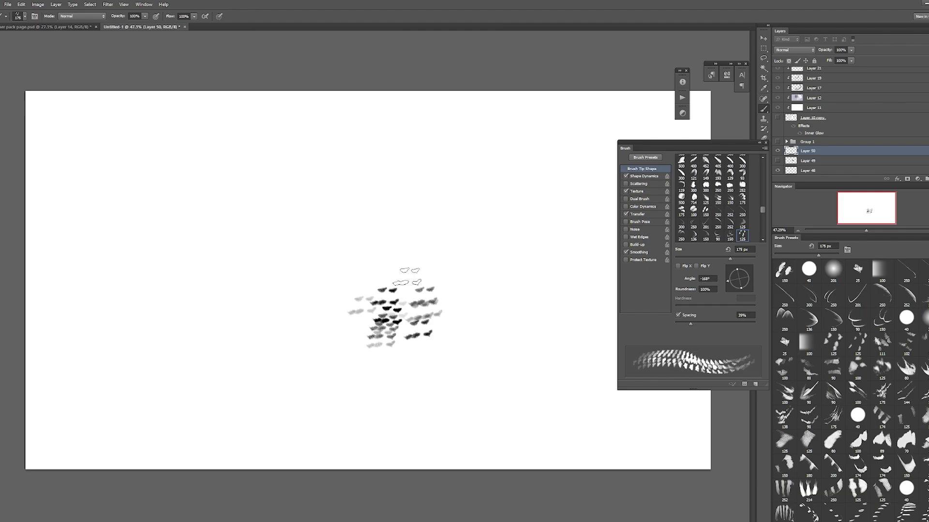
pyautogui.moveTo(410, 272); pyautogui.dragTo(402, 285)
pyautogui.moveTo(432, 276); pyautogui.dragTo(454, 294)
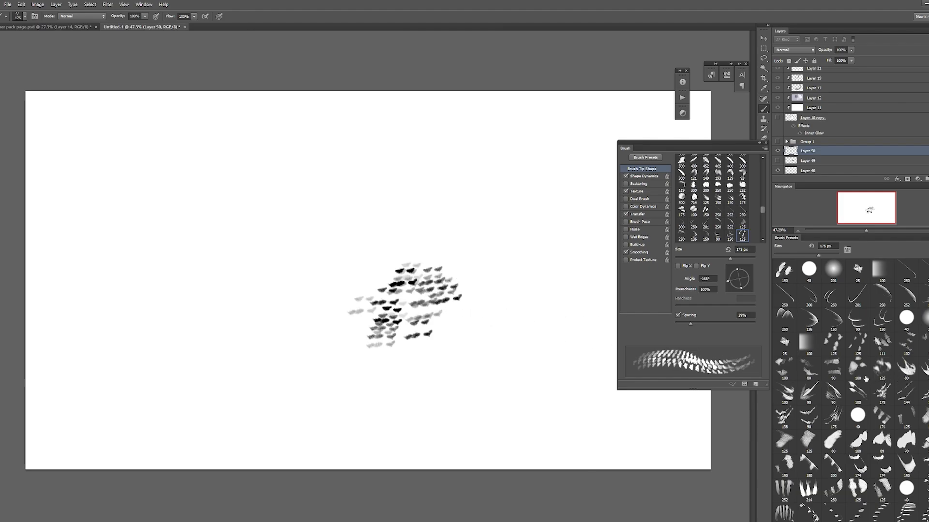
# Step: Paint fanned clusters of dark-tipped streaks in the upper right of the canvas with the enlarged, horizontally flipped 100 px brush
pyautogui.click(859, 393)
pyautogui.click(739, 292)
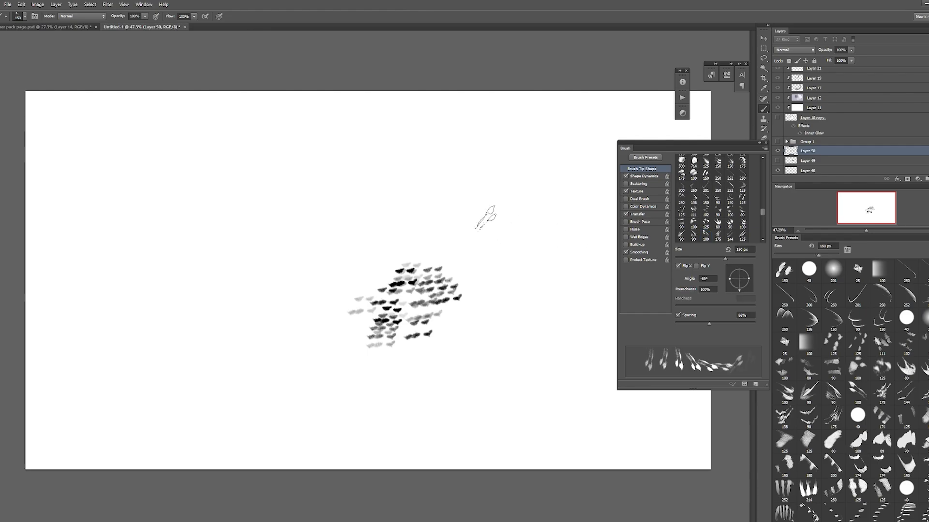
pyautogui.press(']')
pyautogui.press(']')
pyautogui.moveTo(499, 212)
pyautogui.mouseDown()
pyautogui.moveTo(521, 240)
pyautogui.moveTo(546, 217)
pyautogui.moveTo(531, 201)
pyautogui.moveTo(556, 227)
pyautogui.moveTo(479, 176)
pyautogui.mouseUp()
pyautogui.click(548, 240)
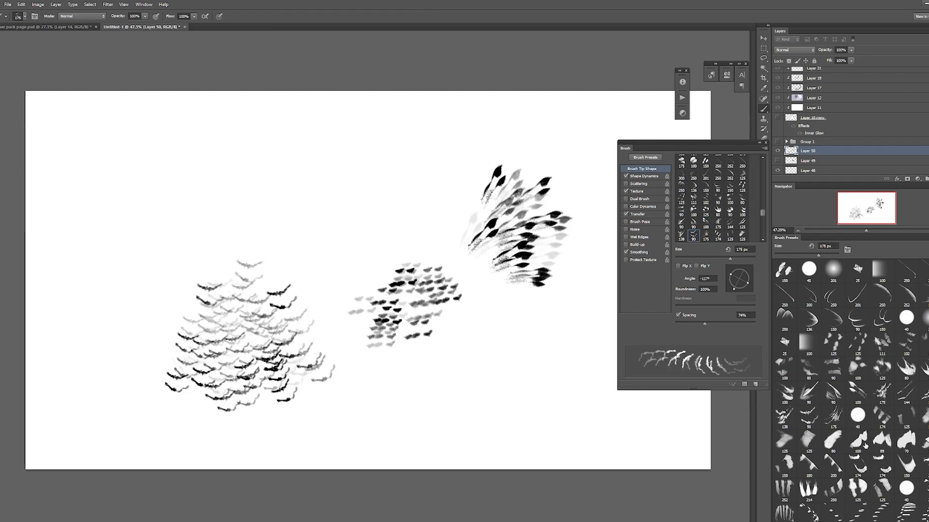
# Step: Try painting rows of soft blocky bars in the canvas's lower right with the 125 px brush, rotate its tip to -7°, and undo the strokes
pyautogui.scroll(-2, 899, 452)
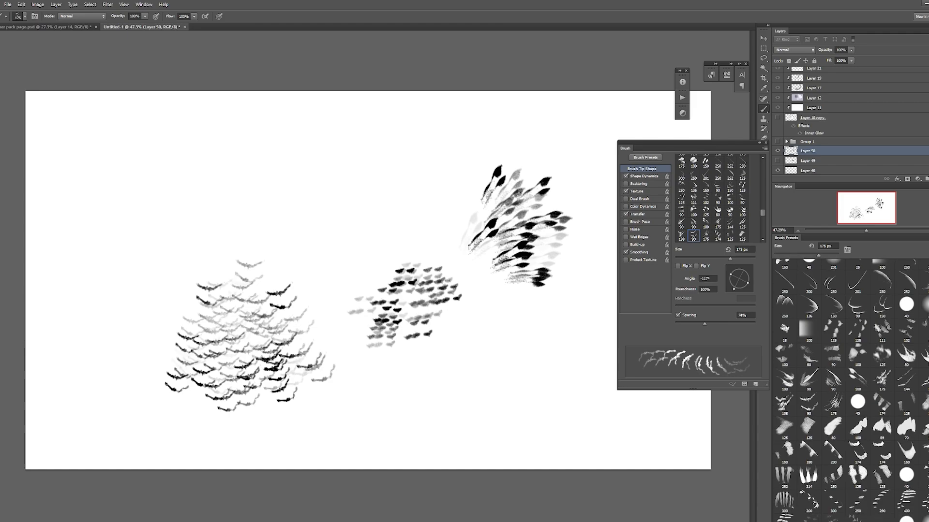
pyautogui.click(791, 394)
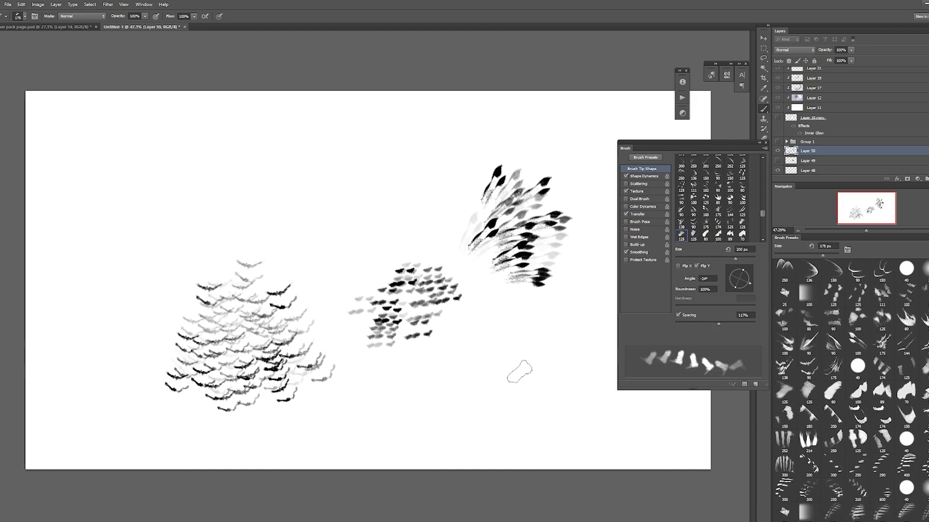
pyautogui.moveTo(588, 425); pyautogui.dragTo(482, 338)
pyautogui.moveTo(455, 373); pyautogui.dragTo(570, 440)
pyautogui.moveTo(504, 336); pyautogui.dragTo(602, 389)
pyautogui.moveTo(749, 284); pyautogui.dragTo(750, 280)
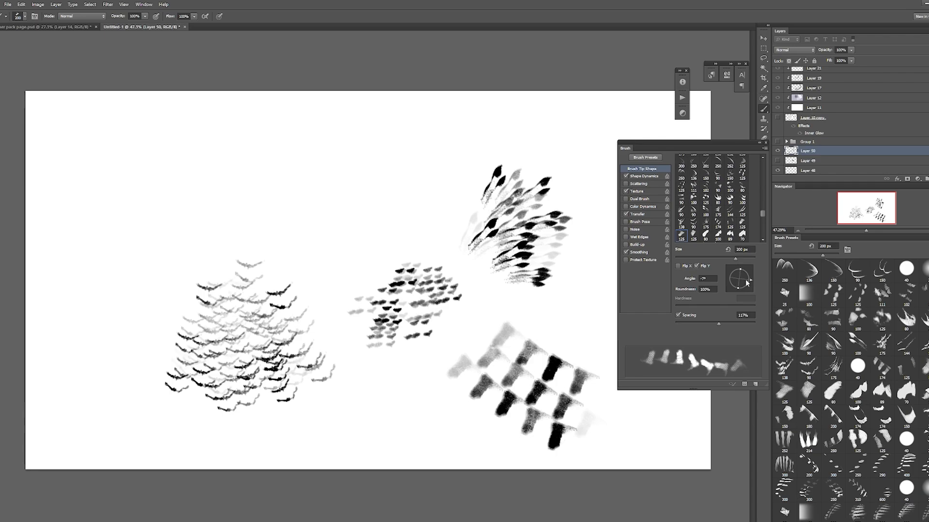
pyautogui.hotkey('ctrl', 'alt', 'z')
pyautogui.hotkey('ctrl', 'alt', 'z')
# Step: Try painting four long rows of blocky bars across the upper left of the canvas with the rotated tip, and undo them
pyautogui.hotkey('ctrl', 'alt', 'z')
pyautogui.moveTo(87, 165)
pyautogui.mouseDown()
pyautogui.moveTo(196, 193)
pyautogui.moveTo(291, 199)
pyautogui.moveTo(338, 191)
pyautogui.mouseUp()
pyautogui.moveTo(89, 147)
pyautogui.mouseDown()
pyautogui.moveTo(210, 179)
pyautogui.moveTo(338, 191)
pyautogui.mouseUp()
pyautogui.moveTo(82, 130)
pyautogui.mouseDown()
pyautogui.moveTo(210, 157)
pyautogui.moveTo(328, 167)
pyautogui.mouseUp()
pyautogui.moveTo(94, 119); pyautogui.dragTo(312, 141)
pyautogui.hotkey('ctrl', 'alt', 'z')
pyautogui.hotkey('ctrl', 'alt', 'z')
pyautogui.hotkey('ctrl', 'alt', 'z')
pyautogui.hotkey('ctrl', 'alt', 'z')
# Step: Try short strokes in the canvas's upper left with the enlarged 300 px barred feather brush, undoing between attempts
pyautogui.click(784, 440)
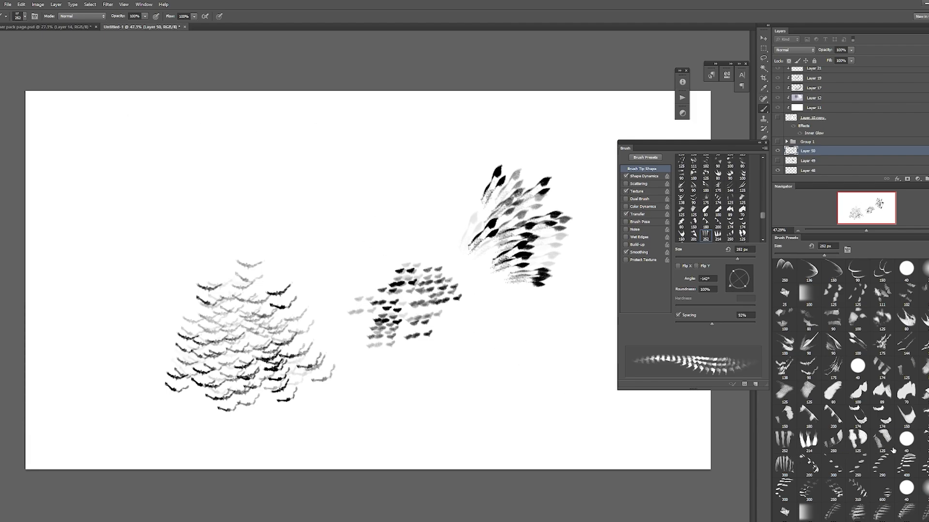
pyautogui.click(796, 467)
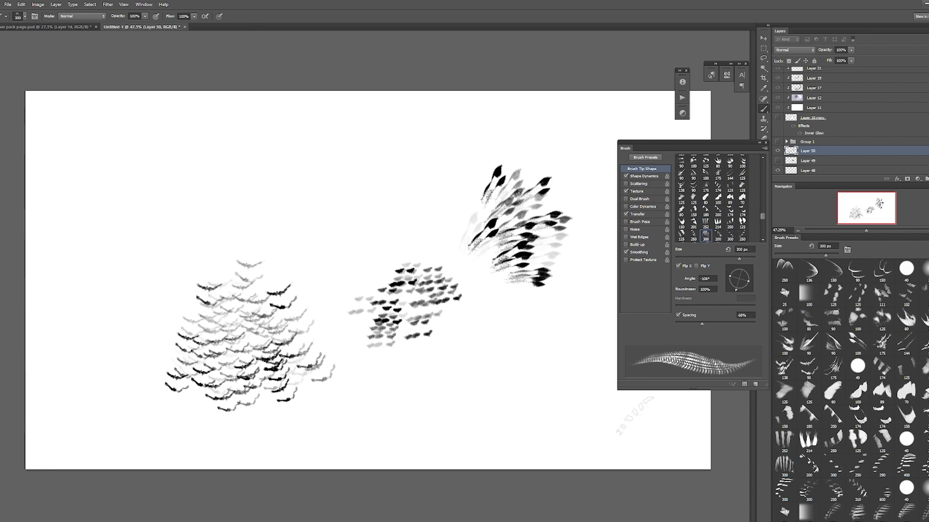
pyautogui.press(']')
pyautogui.press(']')
pyautogui.press(']')
pyautogui.moveTo(261, 188)
pyautogui.mouseDown()
pyautogui.moveTo(347, 182)
pyautogui.moveTo(261, 207)
pyautogui.moveTo(227, 194)
pyautogui.mouseUp()
pyautogui.hotkey('ctrl', 'z')
pyautogui.press(']')
pyautogui.hotkey('ctrl', 'z')
pyautogui.moveTo(328, 183); pyautogui.dragTo(310, 193)
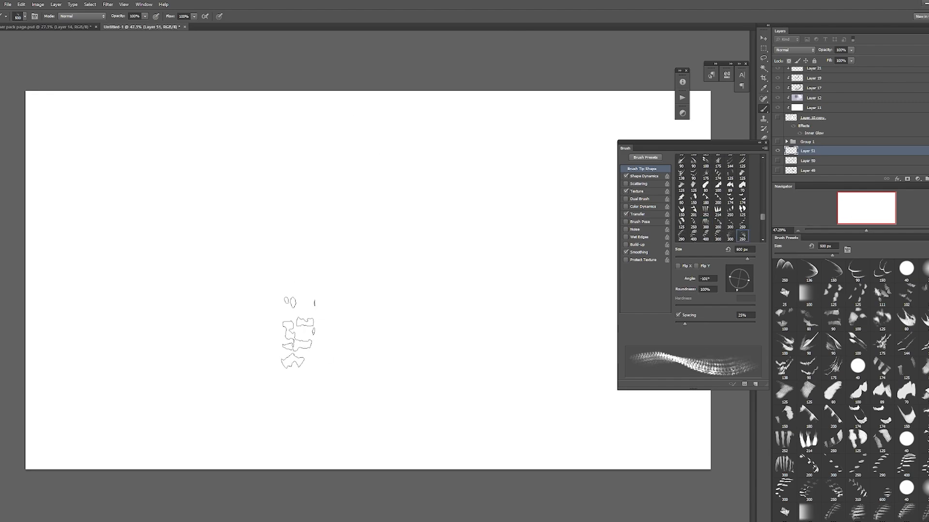
# Step: Try painting rows of checkered feathers across the canvas with the enlarged 250 px brush, widening its spacing to 42%
pyautogui.moveTo(296, 332)
pyautogui.mouseDown()
pyautogui.moveTo(426, 329)
pyautogui.moveTo(471, 314)
pyautogui.mouseUp()
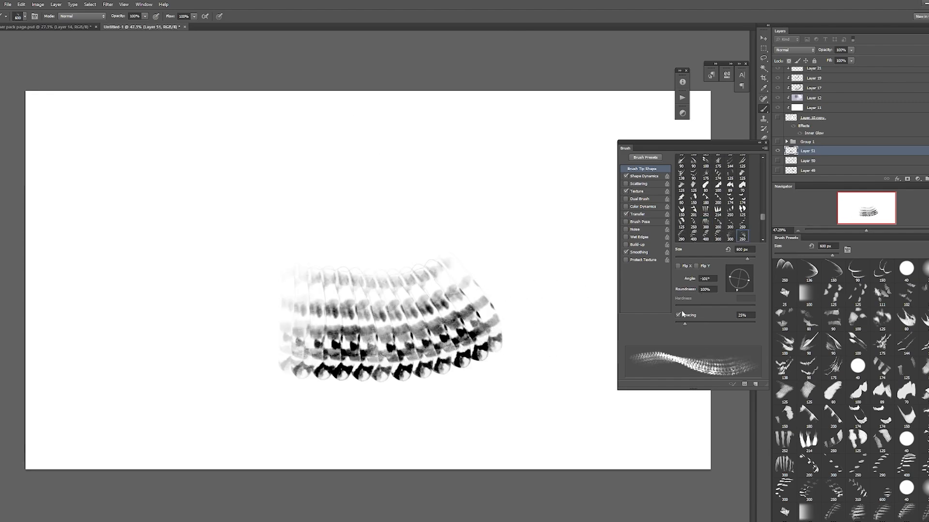
pyautogui.moveTo(684, 324); pyautogui.dragTo(694, 323)
pyautogui.press('[')
pyautogui.hotkey('ctrl', 'z')
pyautogui.moveTo(293, 312); pyautogui.dragTo(583, 302)
pyautogui.hotkey('ctrl', 'z')
pyautogui.click(692, 322)
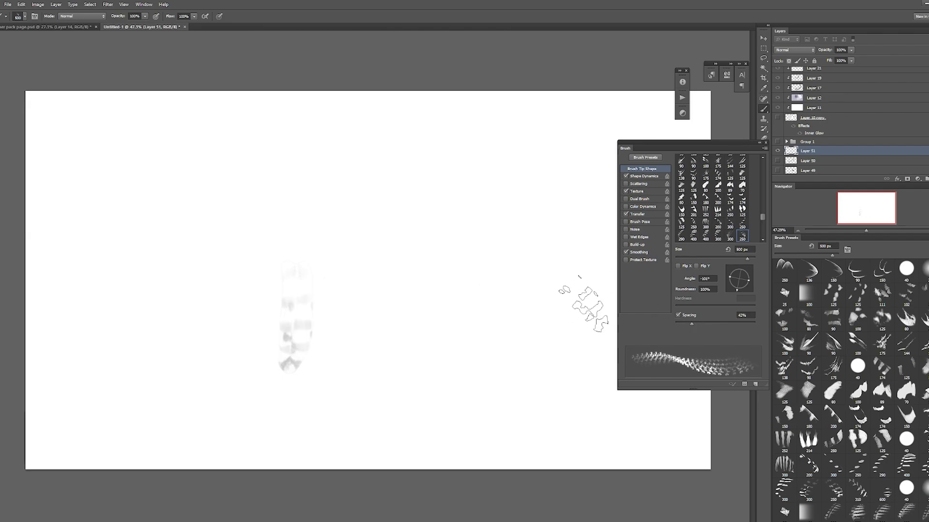
pyautogui.moveTo(288, 315); pyautogui.dragTo(527, 307)
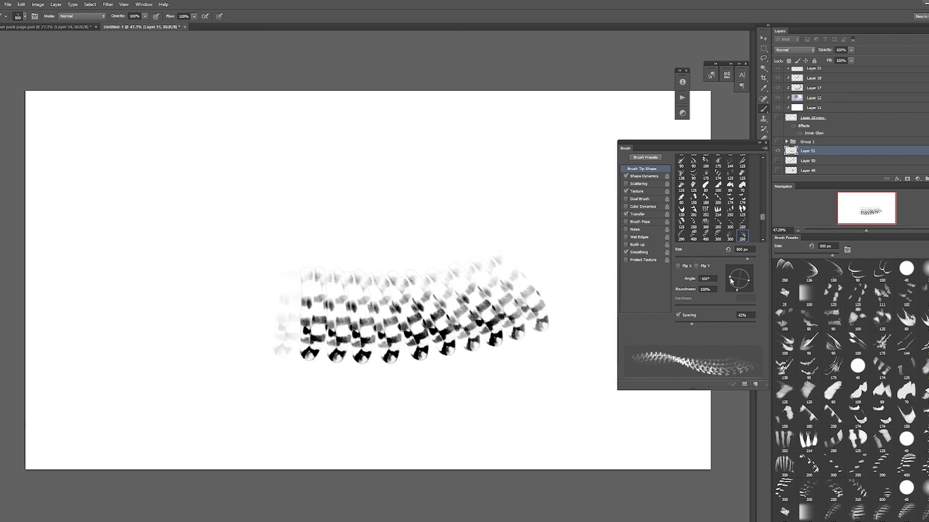
# Step: Set the brush roundness to 56%, undo the checkered row, try a row of narrower feathers, and undo it
pyautogui.moveTo(731, 281); pyautogui.dragTo(734, 281)
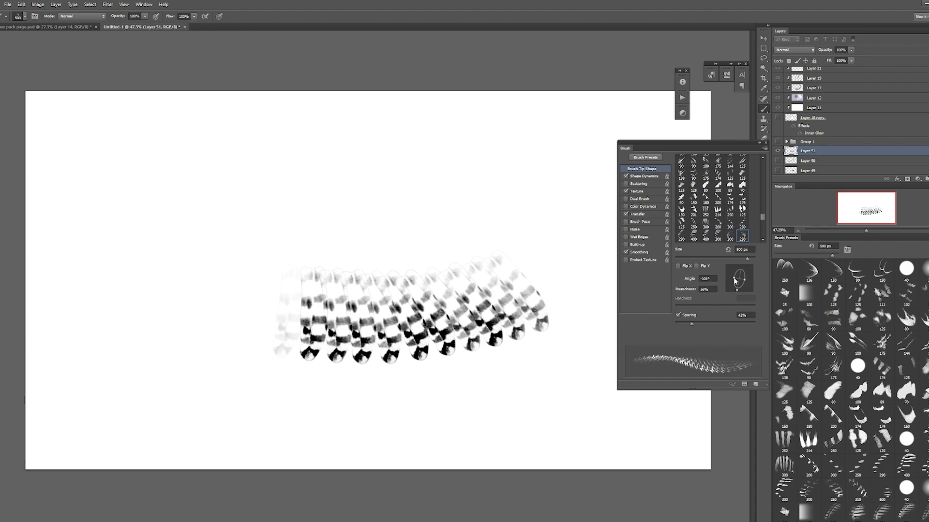
pyautogui.hotkey('ctrl', 'z')
pyautogui.moveTo(278, 315)
pyautogui.mouseDown()
pyautogui.moveTo(507, 315)
pyautogui.moveTo(513, 300)
pyautogui.moveTo(290, 323)
pyautogui.mouseUp()
pyautogui.hotkey('ctrl', 'alt', 'z')
pyautogui.hotkey('ctrl', 'alt', 'z')
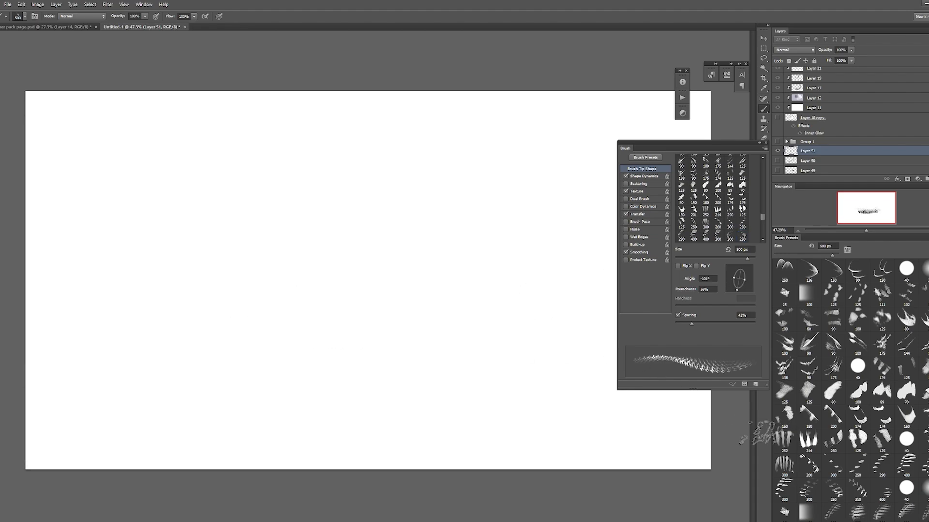
# Step: Try painting a row of dark banded feathers with the 400 px brush enlarged to 700 px at 58% spacing, and undo it
pyautogui.click(906, 464)
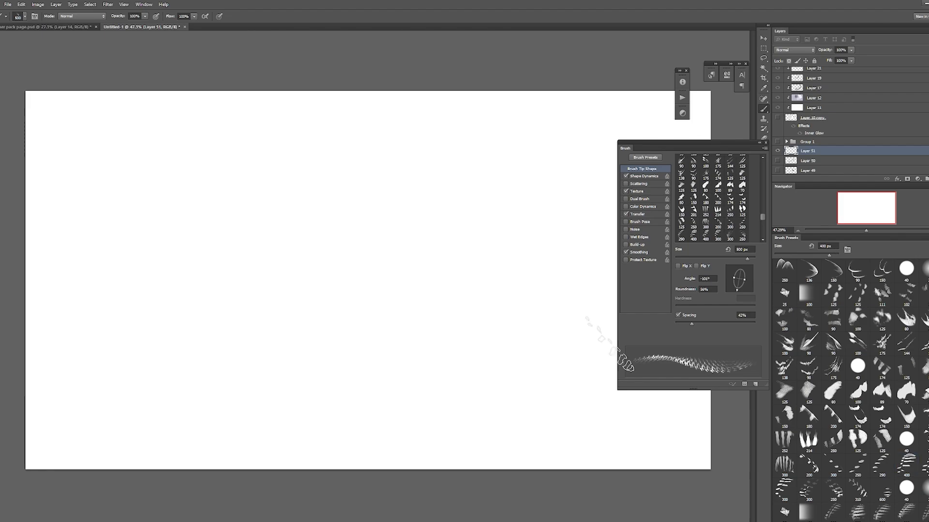
pyautogui.moveTo(319, 271)
pyautogui.mouseDown()
pyautogui.moveTo(290, 315)
pyautogui.moveTo(310, 322)
pyautogui.mouseUp()
pyautogui.moveTo(684, 324); pyautogui.dragTo(698, 324)
pyautogui.hotkey('ctrl', 'z')
pyautogui.moveTo(213, 338); pyautogui.dragTo(447, 329)
pyautogui.press(']')
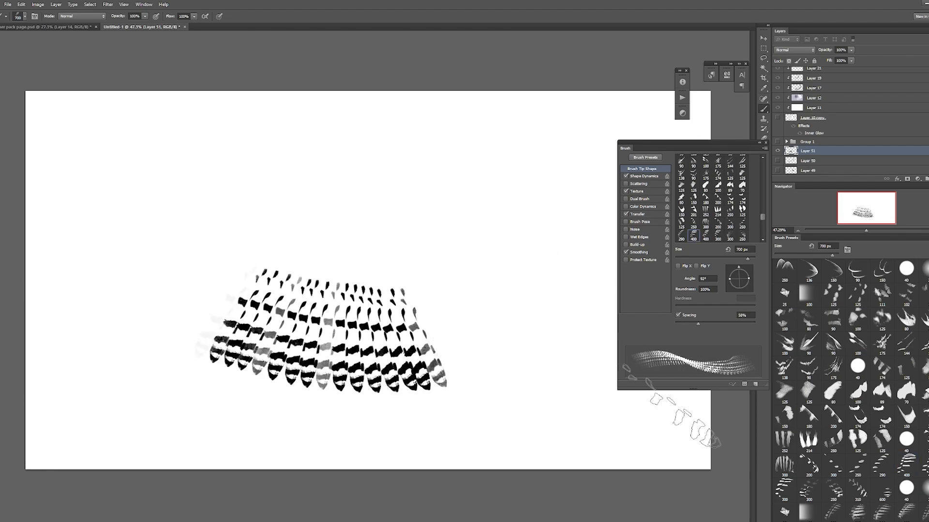
pyautogui.hotkey('ctrl', 'z')
# Step: Try painting a row of barred feathers with central shafts using the enlarged 200 px brush
pyautogui.scroll(-3, 852, 400)
pyautogui.scroll(-3, 924, 472)
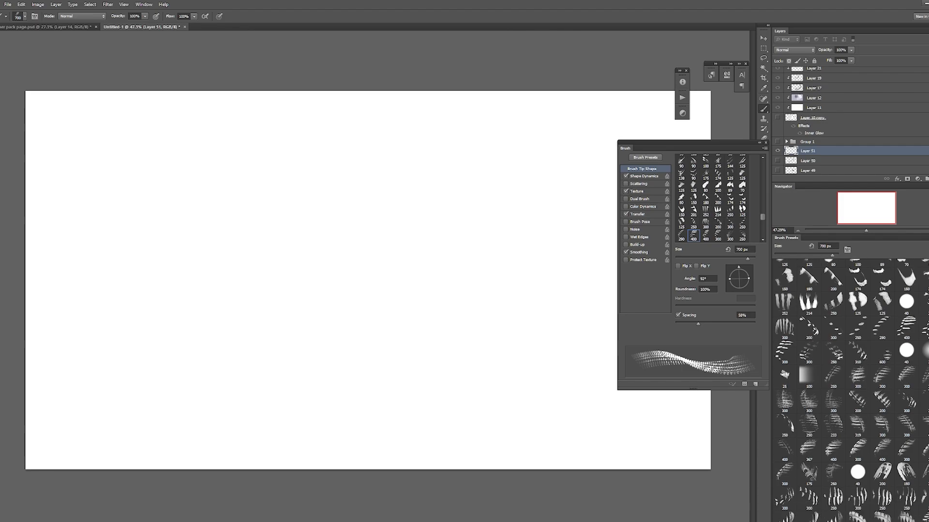
pyautogui.click(839, 338)
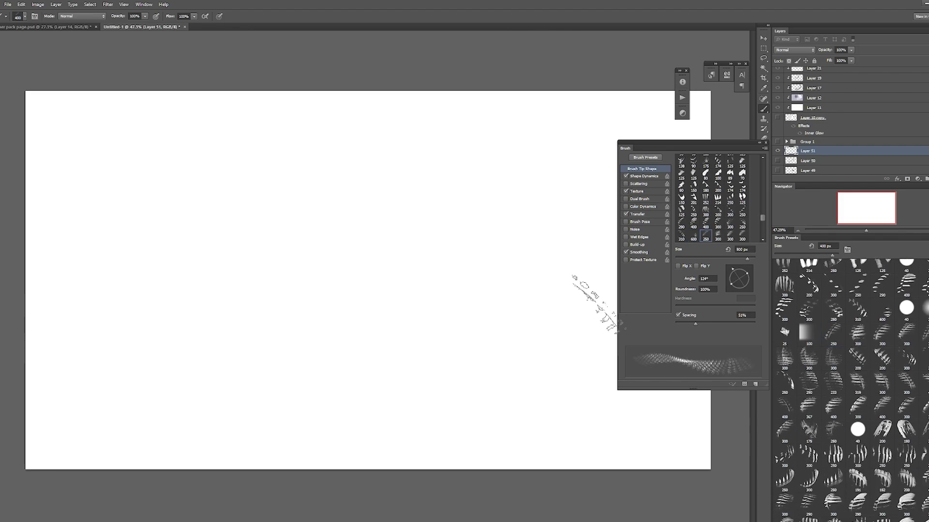
pyautogui.click(857, 354)
pyautogui.press(']')
pyautogui.press(']')
pyautogui.press(']')
pyautogui.press(']')
pyautogui.press(']')
pyautogui.press(']')
pyautogui.moveTo(258, 312)
pyautogui.mouseDown()
pyautogui.moveTo(338, 321)
pyautogui.moveTo(469, 312)
pyautogui.moveTo(512, 298)
pyautogui.mouseUp()
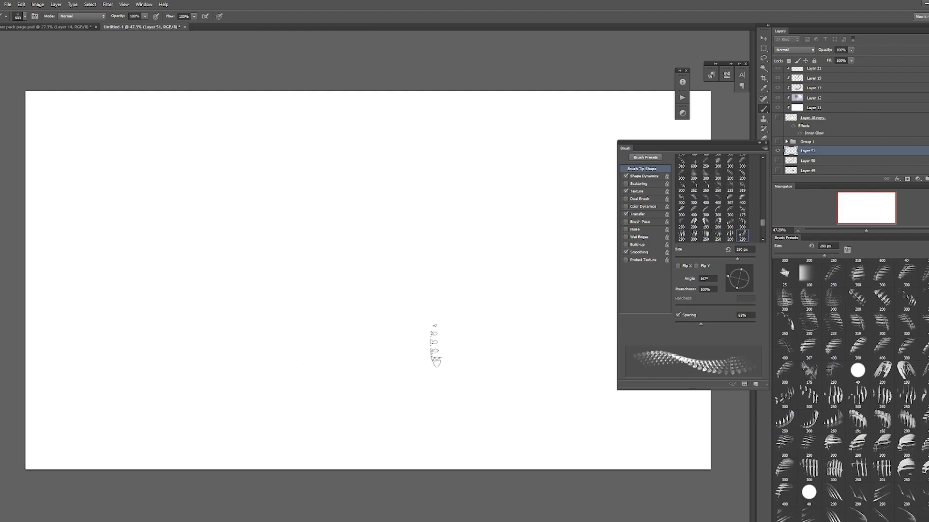
# Step: Try painting a fanned row of spotted feathers with the spotted feather brush at 700 px, and undo it
pyautogui.press(']')
pyautogui.press(']')
pyautogui.press(']')
pyautogui.press(']')
pyautogui.press(']')
pyautogui.moveTo(264, 310)
pyautogui.mouseDown()
pyautogui.moveTo(359, 323)
pyautogui.moveTo(448, 315)
pyautogui.moveTo(506, 285)
pyautogui.mouseUp()
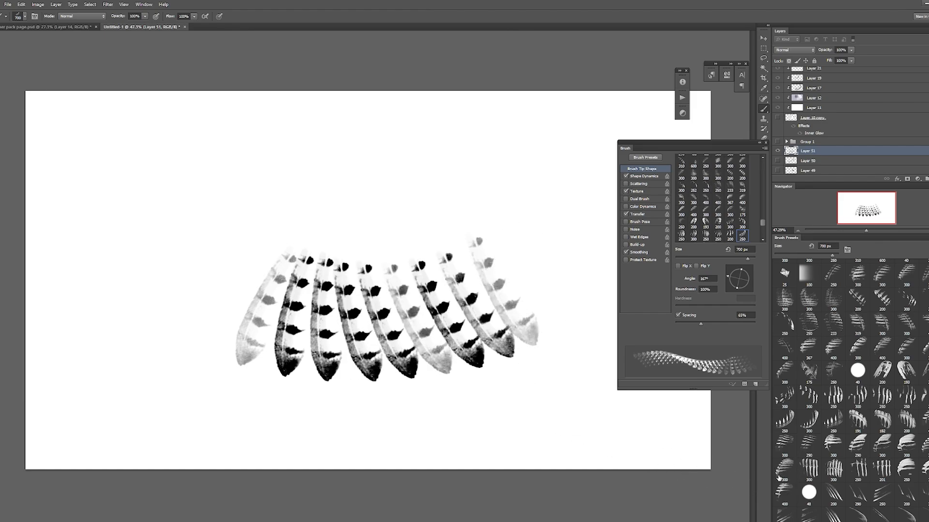
pyautogui.hotkey('ctrl', 'z')
# Step: Try painting a fanned row of dark-tipped banded feathers with the horizontally flipped banded brush enlarged to 600 px
pyautogui.click(856, 444)
pyautogui.press(']')
pyautogui.press(']')
pyautogui.press(']')
pyautogui.press(']')
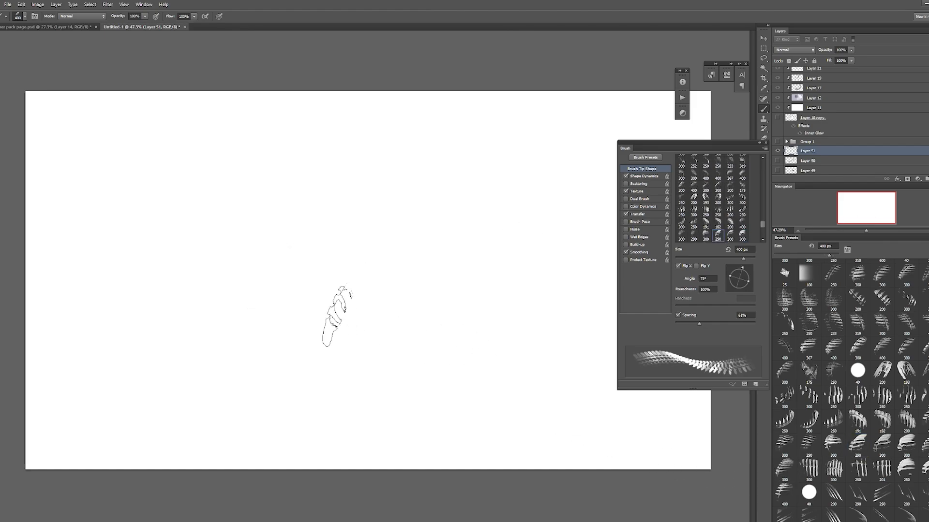
pyautogui.moveTo(298, 323)
pyautogui.mouseDown()
pyautogui.moveTo(404, 343)
pyautogui.moveTo(506, 321)
pyautogui.mouseUp()
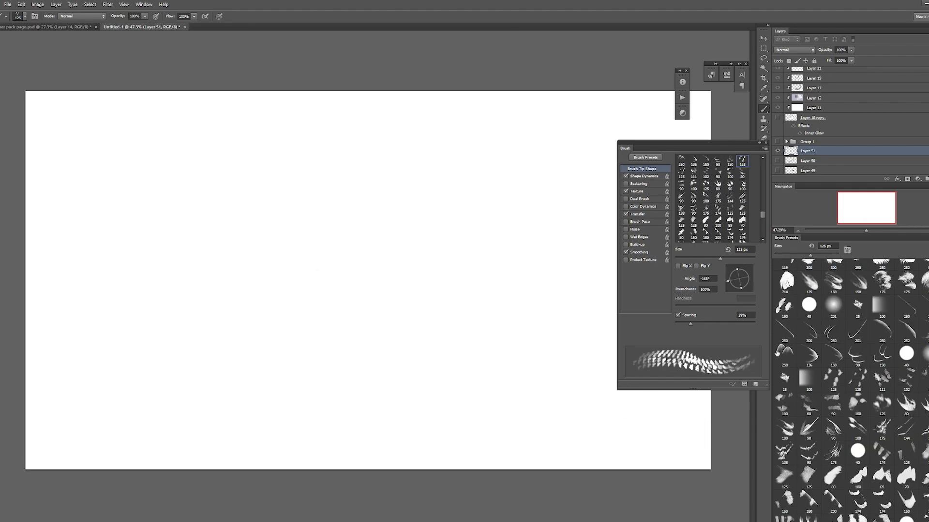
# Step: Paint overlapping scalloped feathers right of the canvas center with the 250 px brush angled to -110°, turning on Scattering for the second cluster
pyautogui.click(777, 353)
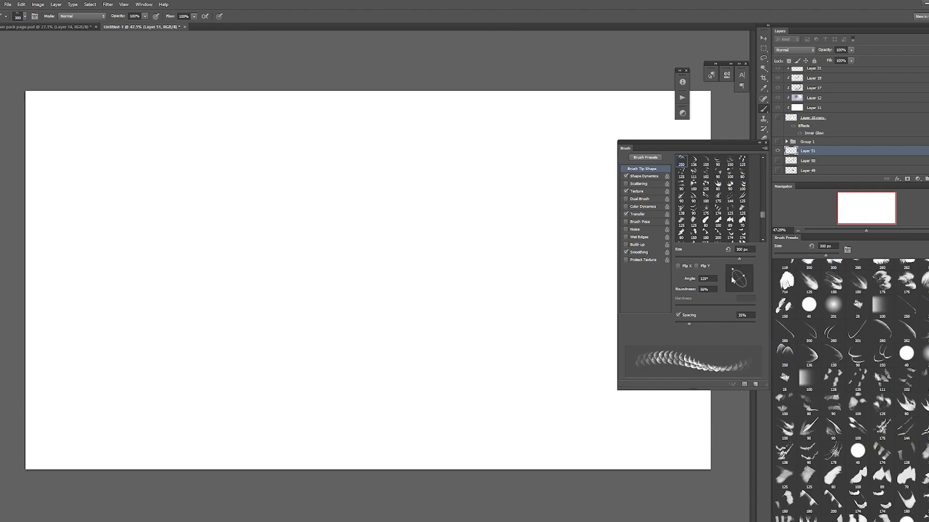
pyautogui.moveTo(731, 280); pyautogui.dragTo(736, 290)
pyautogui.moveTo(415, 302)
pyautogui.mouseDown()
pyautogui.moveTo(445, 301)
pyautogui.moveTo(481, 328)
pyautogui.moveTo(471, 289)
pyautogui.mouseUp()
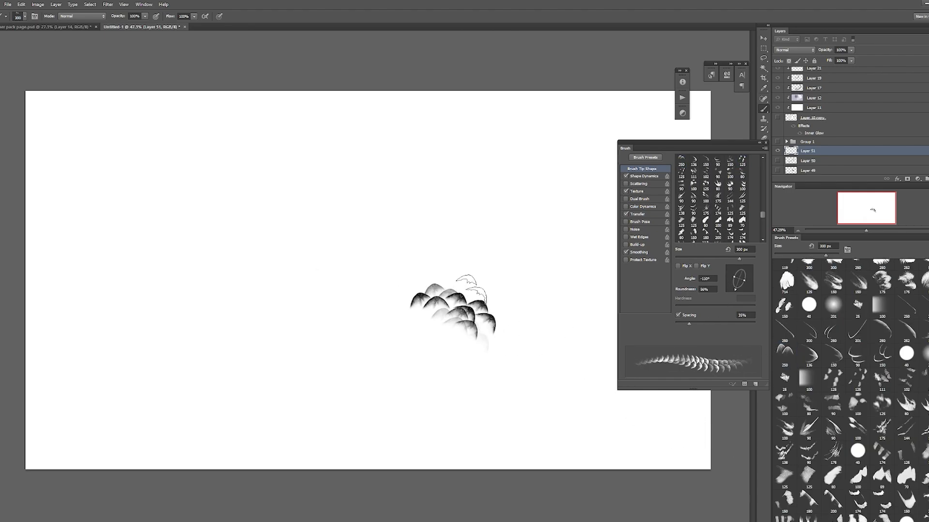
pyautogui.click(626, 183)
pyautogui.moveTo(557, 214)
pyautogui.mouseDown()
pyautogui.moveTo(513, 251)
pyautogui.moveTo(484, 227)
pyautogui.moveTo(467, 247)
pyautogui.moveTo(556, 319)
pyautogui.mouseUp()
# Step: Set the brush's minimum diameter to 55% and paint scattered scalloped feathers on the left half of the canvas
pyautogui.click(644, 176)
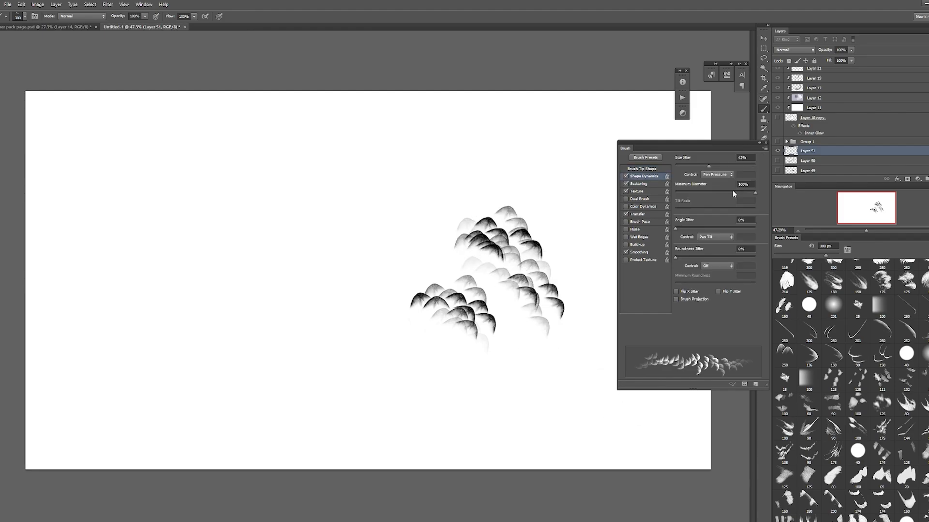
pyautogui.click(719, 192)
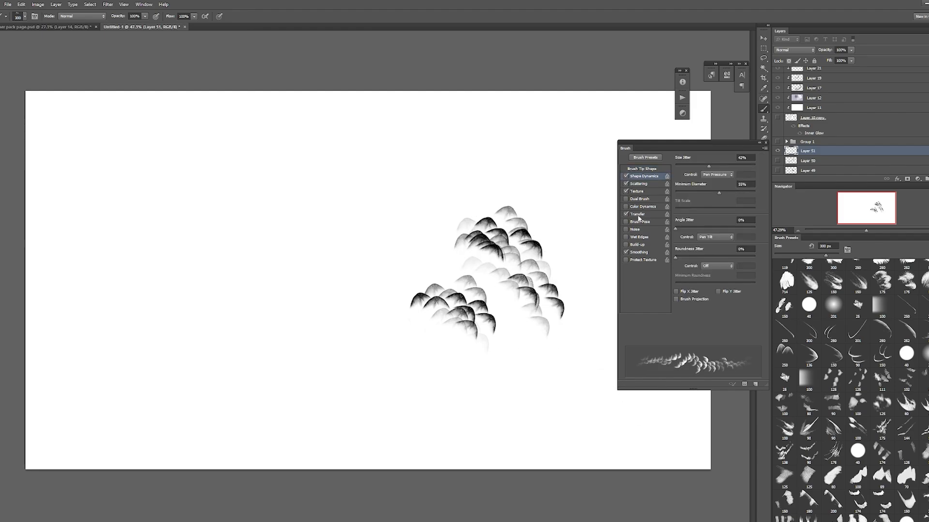
pyautogui.moveTo(233, 285)
pyautogui.mouseDown()
pyautogui.moveTo(304, 271)
pyautogui.moveTo(271, 334)
pyautogui.mouseUp()
pyautogui.moveTo(301, 246)
pyautogui.mouseDown()
pyautogui.moveTo(320, 294)
pyautogui.moveTo(344, 318)
pyautogui.moveTo(324, 348)
pyautogui.mouseUp()
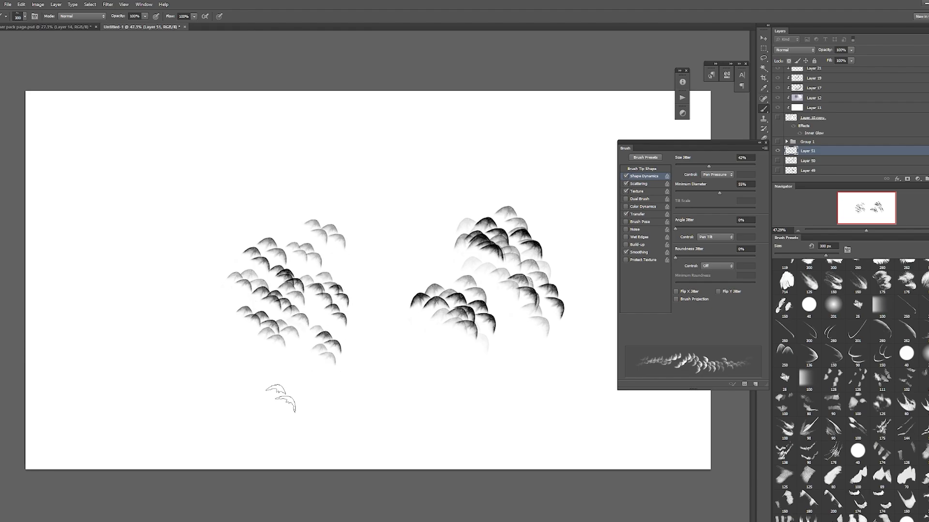
# Step: Close the brush settings and hide Layer 51 to clear the canvas view
pyautogui.scroll(5, 852, 389)
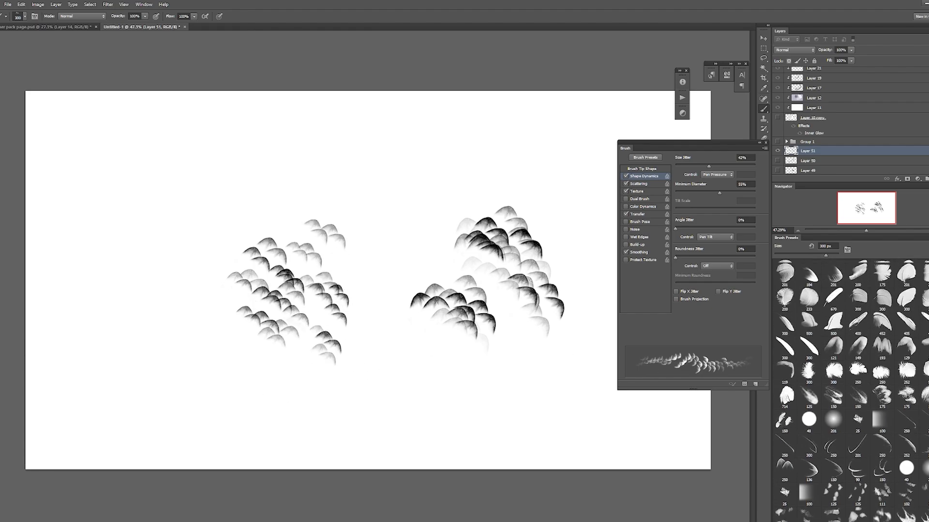
pyautogui.scroll(-1, 891, 372)
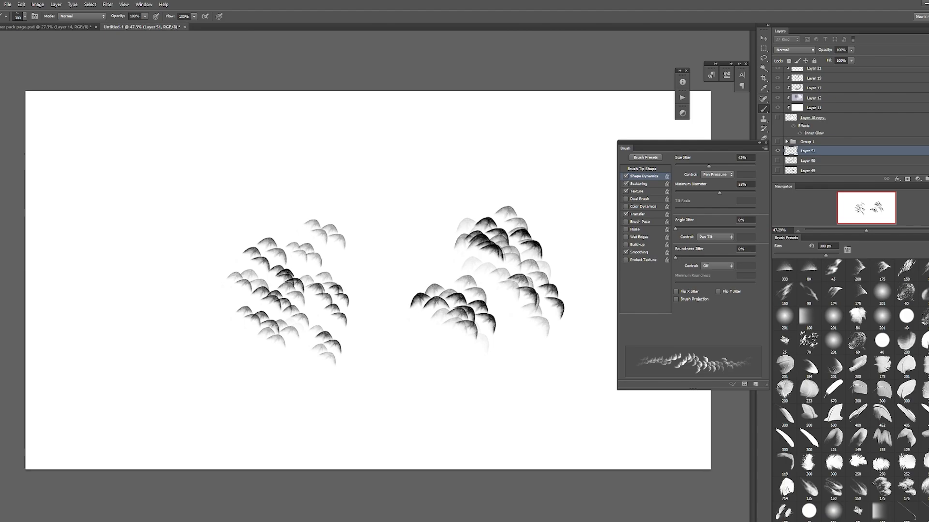
pyautogui.press('F5')
pyautogui.click(778, 150)
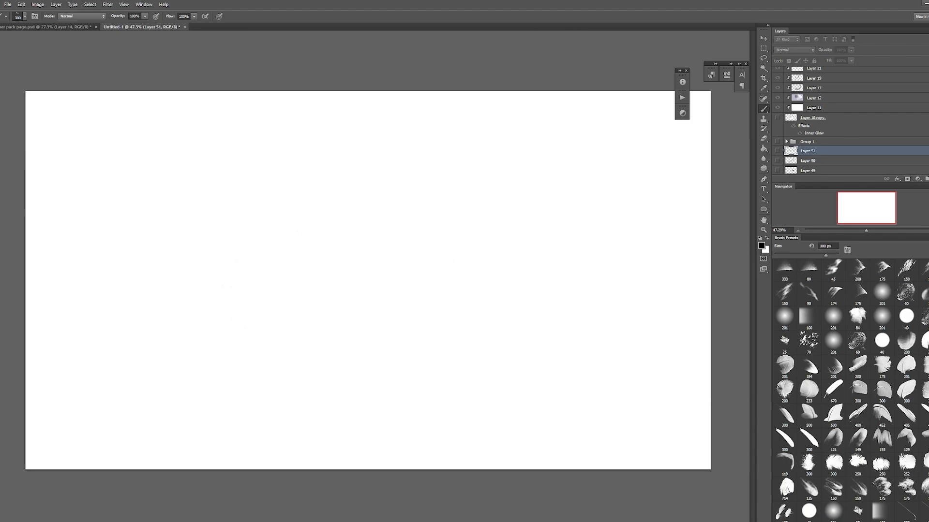
# Step: Add a new layer and start a cluster of dark-tipped feathers at the canvas center with the 400 px brush
pyautogui.click(765, 139)
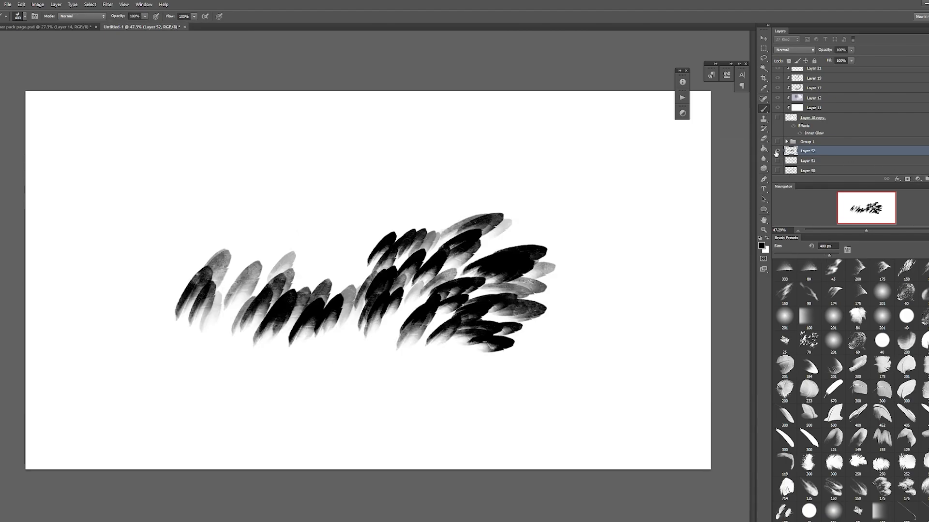
pyautogui.click(777, 150)
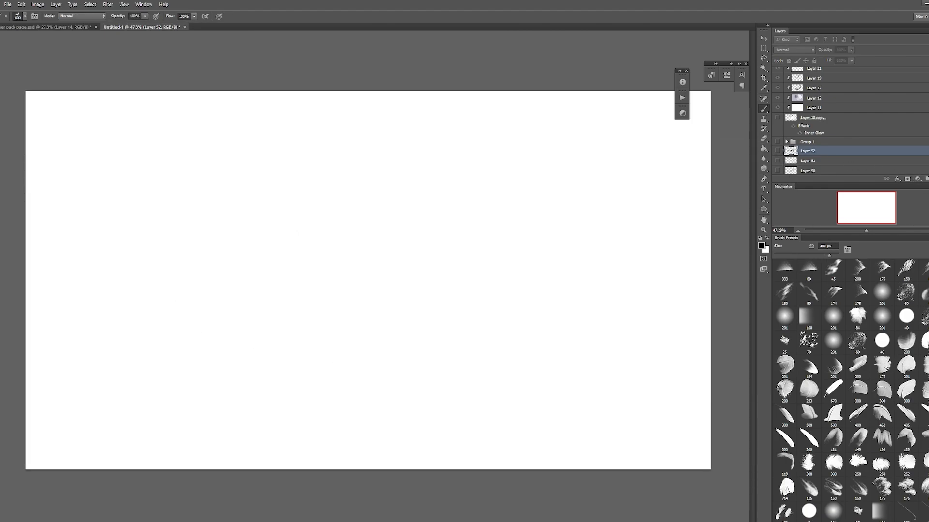
pyautogui.click(927, 180)
pyautogui.moveTo(356, 294); pyautogui.dragTo(372, 253)
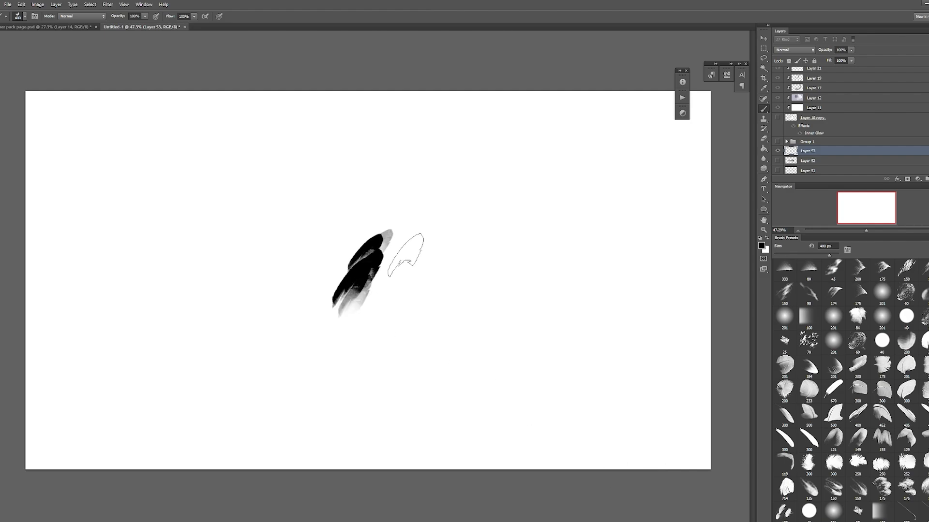
pyautogui.moveTo(385, 303)
pyautogui.mouseDown()
pyautogui.moveTo(424, 285)
pyautogui.moveTo(472, 307)
pyautogui.mouseUp()
pyautogui.moveTo(423, 329); pyautogui.dragTo(504, 325)
pyautogui.hotkey('ctrl', 'z')
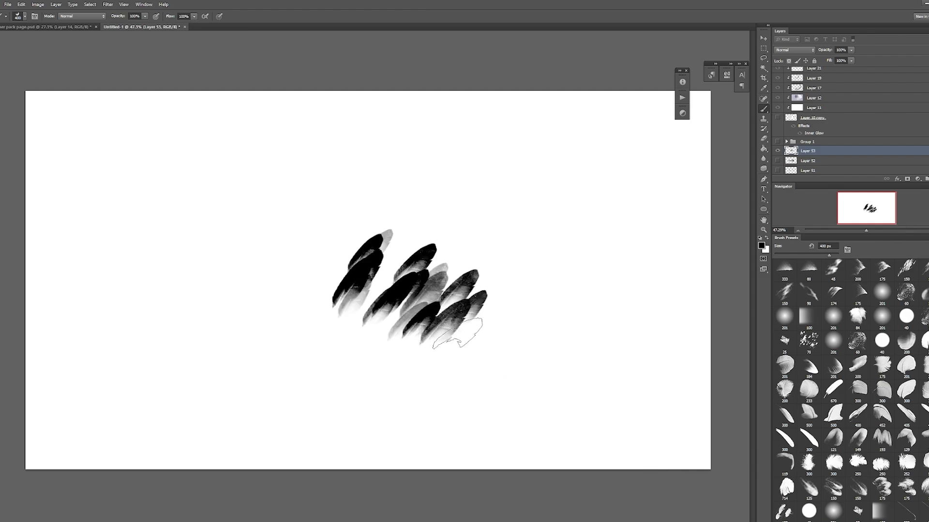
# Step: Extend the dark-tipped feather cluster below and to the left of the first strokes, varying the feather direction
pyautogui.moveTo(458, 334)
pyautogui.mouseDown()
pyautogui.moveTo(525, 363)
pyautogui.moveTo(399, 373)
pyautogui.mouseUp()
pyautogui.moveTo(406, 323); pyautogui.dragTo(357, 372)
pyautogui.moveTo(321, 295); pyautogui.dragTo(265, 309)
pyautogui.moveTo(327, 261); pyautogui.dragTo(330, 233)
# Step: Enlarge the brush to 500 px and paint more dark-tipped feather rows around the cluster's upper, left and right sides
pyautogui.press(']')
pyautogui.click(403, 241)
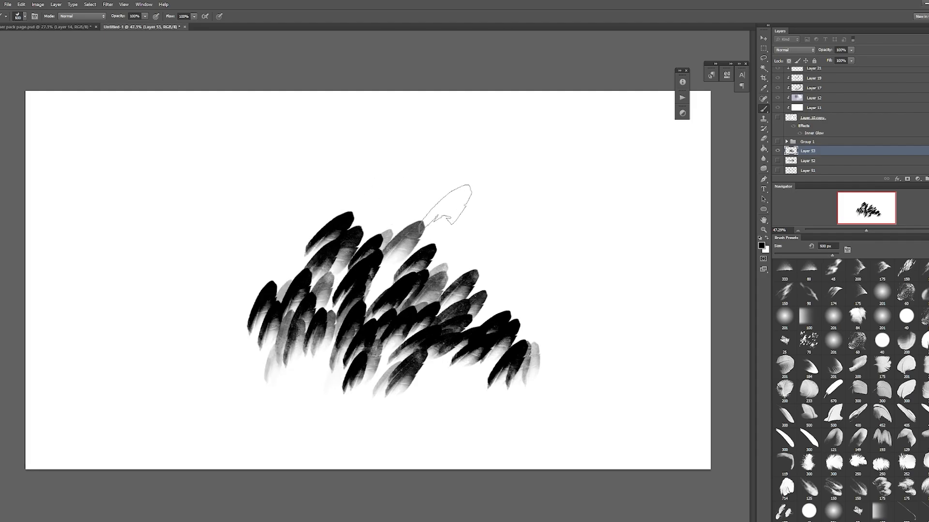
pyautogui.moveTo(447, 204)
pyautogui.mouseDown()
pyautogui.moveTo(452, 250)
pyautogui.moveTo(510, 274)
pyautogui.moveTo(571, 324)
pyautogui.mouseUp()
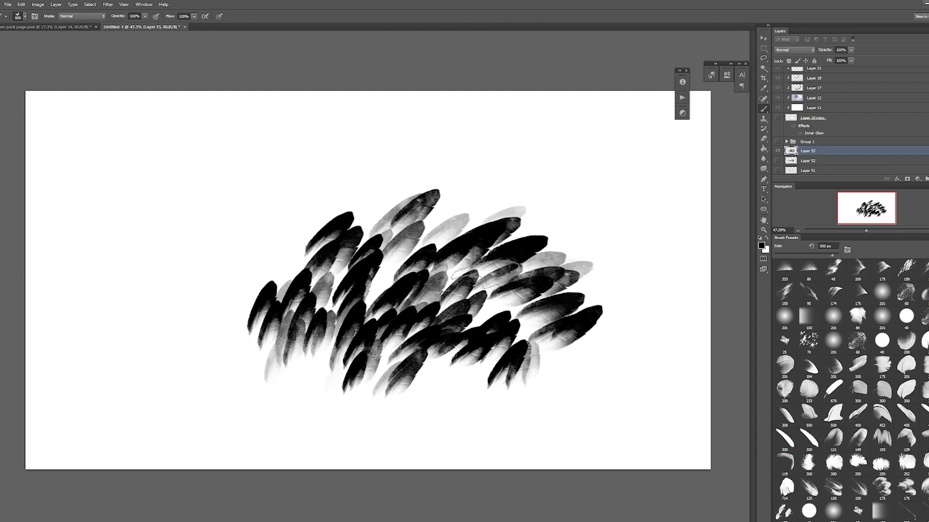
pyautogui.moveTo(290, 247); pyautogui.dragTo(237, 261)
pyautogui.moveTo(547, 191)
pyautogui.mouseDown()
pyautogui.moveTo(653, 226)
pyautogui.moveTo(638, 297)
pyautogui.mouseUp()
pyautogui.moveTo(478, 183)
pyautogui.mouseDown()
pyautogui.moveTo(437, 198)
pyautogui.moveTo(364, 194)
pyautogui.mouseUp()
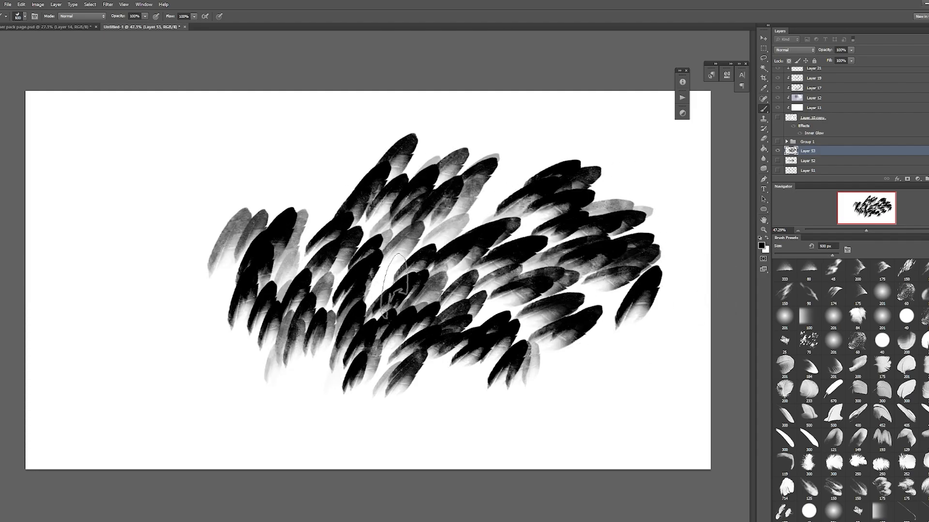
# Step: Paint more dark-tipped feathers at the cluster's lower right, then hide Layer 53
pyautogui.moveTo(564, 356); pyautogui.dragTo(641, 373)
pyautogui.moveTo(566, 385); pyautogui.dragTo(610, 404)
pyautogui.click(516, 375)
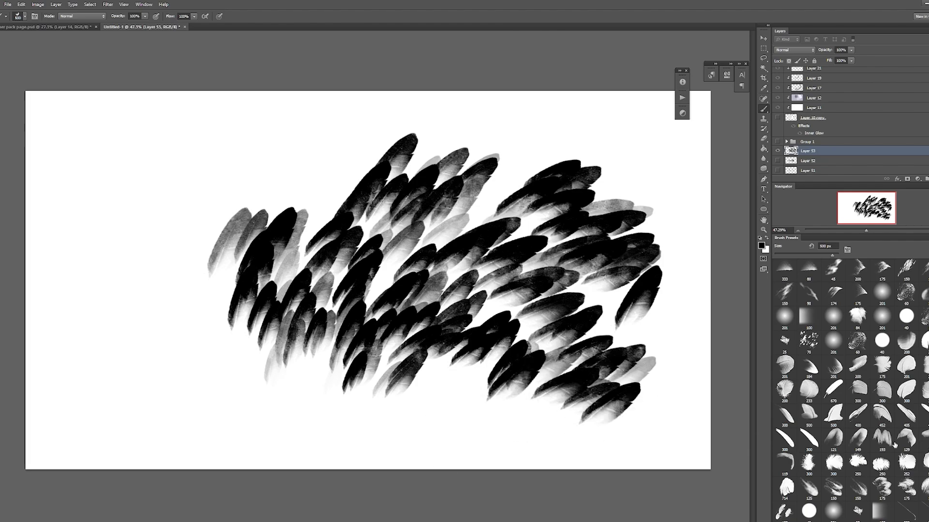
pyautogui.click(777, 151)
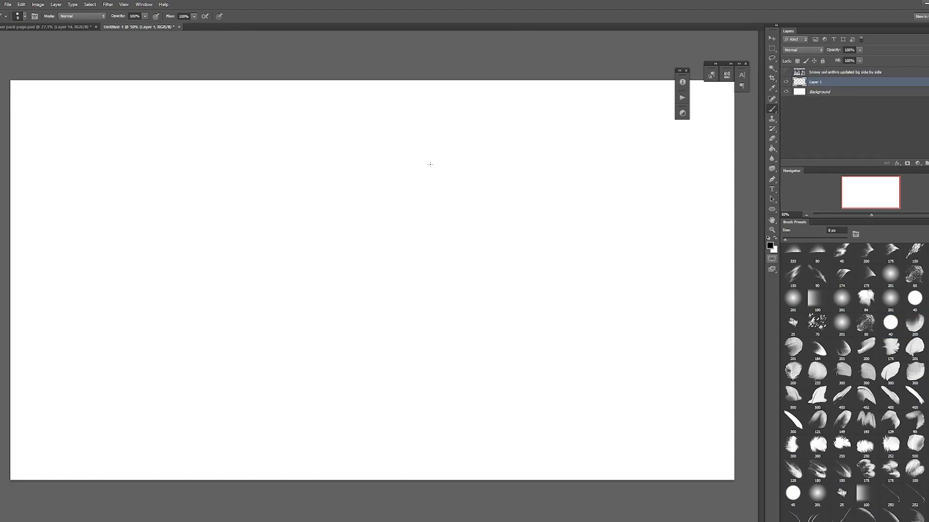
# Step: Sketch the wing's arm and inner feather groups on Layer 1 with the round brush at 4 px and 20% flow
pyautogui.press('F5')
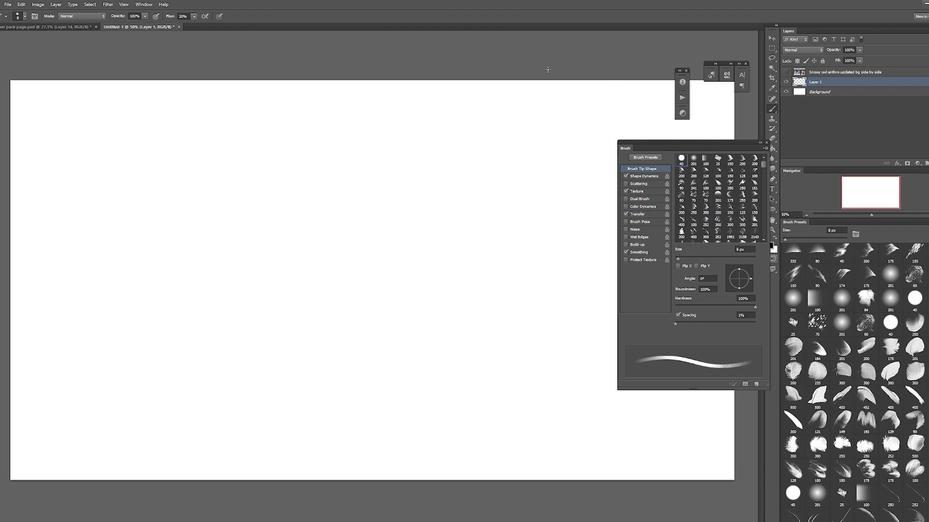
pyautogui.press('F5')
pyautogui.press('[')
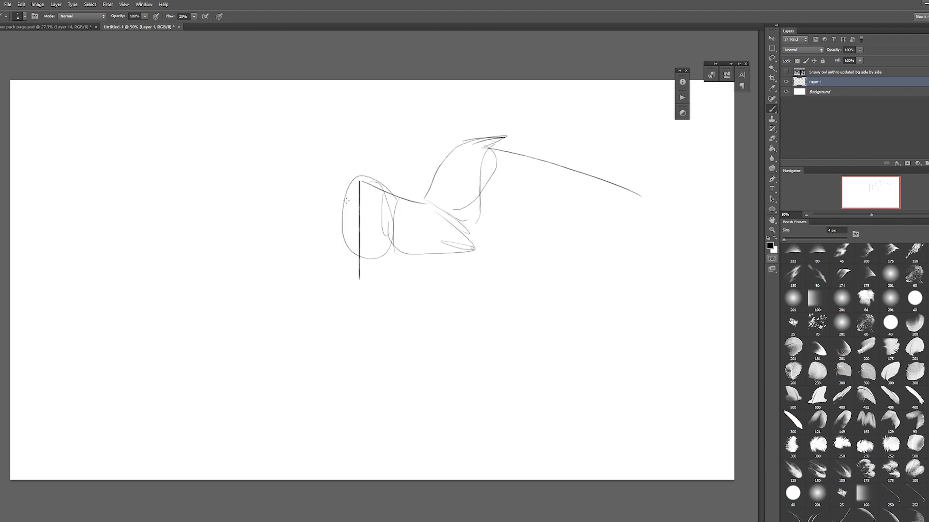
pyautogui.moveTo(510, 153); pyautogui.dragTo(506, 241)
pyautogui.moveTo(510, 155)
pyautogui.mouseDown()
pyautogui.moveTo(532, 247)
pyautogui.moveTo(446, 296)
pyautogui.mouseUp()
pyautogui.hotkey('ctrl', 'z')
pyautogui.moveTo(394, 249)
pyautogui.mouseDown()
pyautogui.moveTo(408, 296)
pyautogui.moveTo(501, 298)
pyautogui.mouseUp()
pyautogui.moveTo(524, 278); pyautogui.dragTo(451, 293)
pyautogui.moveTo(482, 228); pyautogui.dragTo(521, 274)
# Step: Sketch the long primary feathers fanning outward from the wing's wrist
pyautogui.moveTo(641, 195); pyautogui.dragTo(538, 178)
pyautogui.moveTo(539, 179); pyautogui.dragTo(676, 241)
pyautogui.moveTo(536, 193)
pyautogui.mouseDown()
pyautogui.moveTo(679, 259)
pyautogui.moveTo(656, 279)
pyautogui.mouseUp()
pyautogui.moveTo(533, 217); pyautogui.dragTo(639, 298)
pyautogui.moveTo(531, 232); pyautogui.dragTo(622, 312)
pyautogui.moveTo(528, 242)
pyautogui.mouseDown()
pyautogui.moveTo(594, 323)
pyautogui.moveTo(571, 309)
pyautogui.mouseUp()
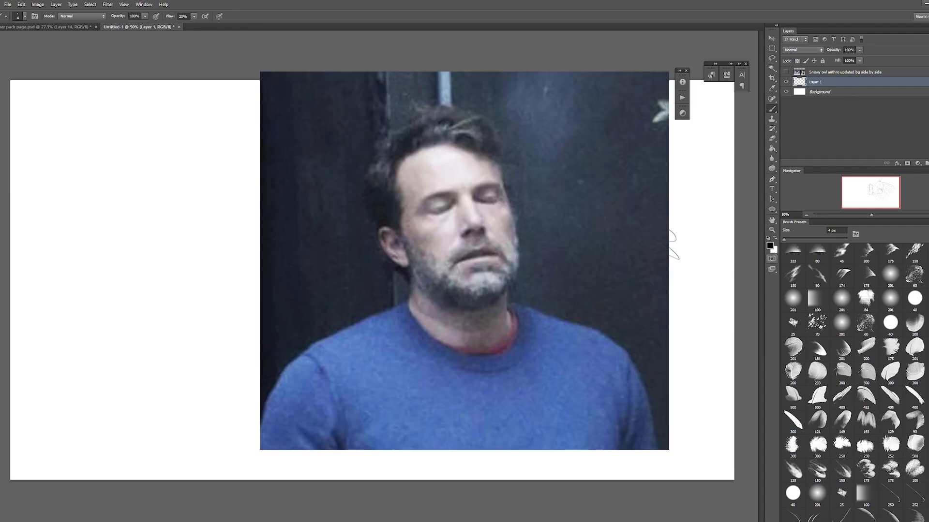
# Step: Complete the wing's rough feather fan, redrawing the uppermost primary feathers
pyautogui.moveTo(656, 264); pyautogui.dragTo(591, 335)
pyautogui.moveTo(632, 302); pyautogui.dragTo(514, 372)
pyautogui.hotkey('ctrl', 'z')
pyautogui.moveTo(511, 155); pyautogui.dragTo(656, 169)
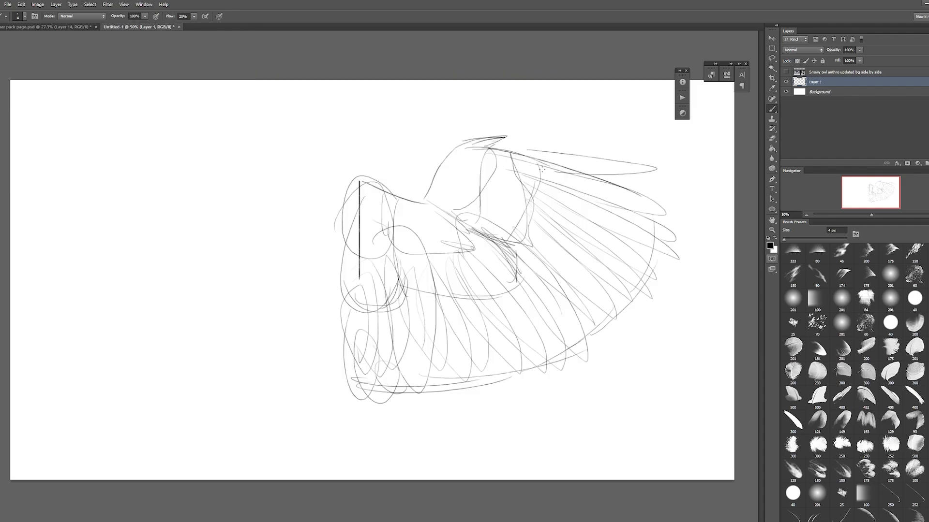
pyautogui.hotkey('ctrl', 'z')
pyautogui.moveTo(476, 150); pyautogui.dragTo(648, 159)
pyautogui.moveTo(648, 159); pyautogui.dragTo(501, 161)
pyautogui.moveTo(512, 153); pyautogui.dragTo(675, 200)
pyautogui.moveTo(527, 171); pyautogui.dragTo(591, 185)
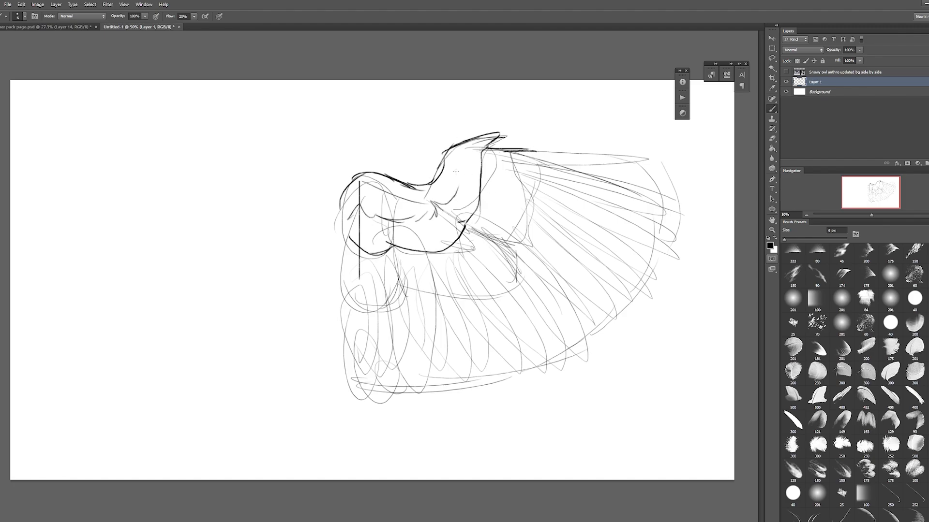
# Step: Darken the wing's main contours and feather-group boundaries with a 6 px brush, then move the sketch toward the canvas center
pyautogui.moveTo(461, 216); pyautogui.dragTo(519, 256)
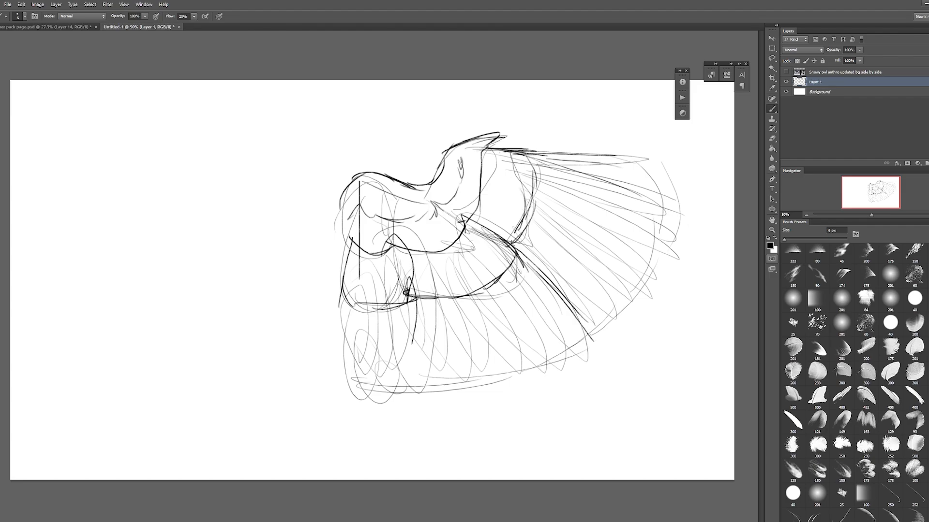
pyautogui.press('v')
pyautogui.moveTo(614, 249); pyautogui.dragTo(533, 232)
# Step: Lower the opacity of Layer 1 to fade the wing sketch into a faint guide
pyautogui.press('e')
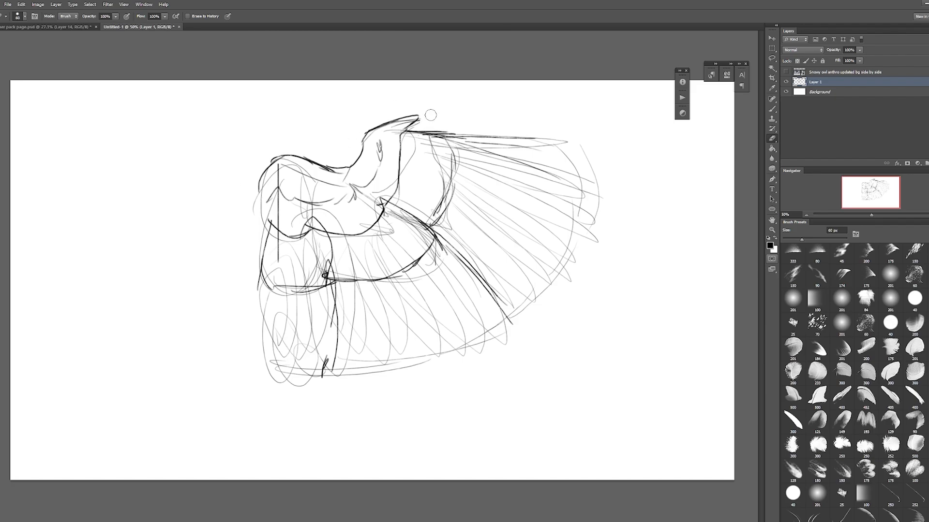
pyautogui.press('[')
pyautogui.scroll(-3, 631, 239)
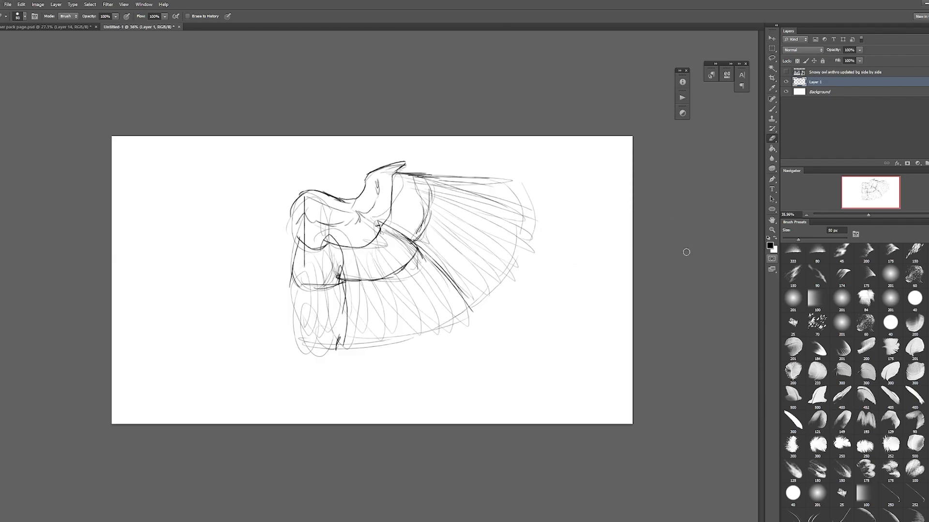
pyautogui.moveTo(860, 58); pyautogui.dragTo(831, 59)
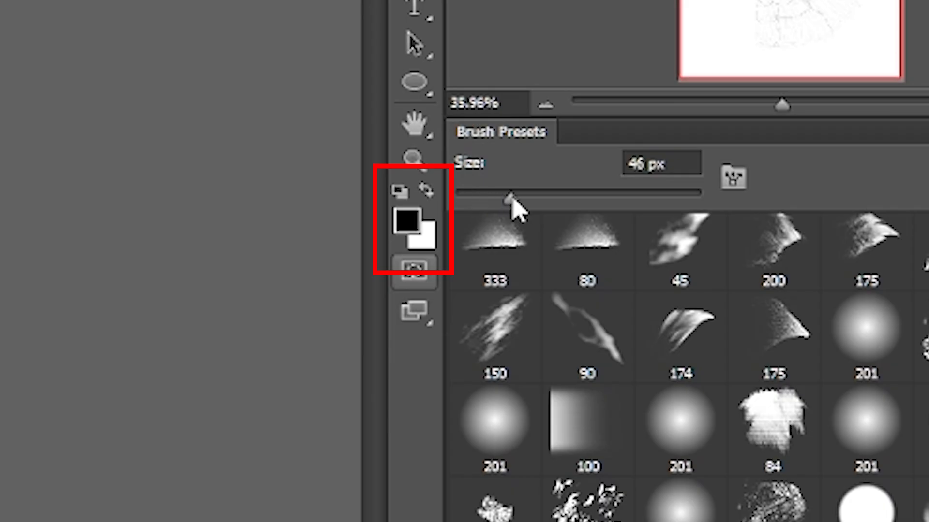
# Step: Set up a 70 px brush with white as the foreground color and a new layer beneath the wing sketch
pyautogui.moveTo(796, 239); pyautogui.dragTo(797, 239)
pyautogui.press(']')
pyautogui.press(']')
pyautogui.press(']')
pyautogui.keyDown('alt'); pyautogui.click(6, 216); pyautogui.keyUp('alt')
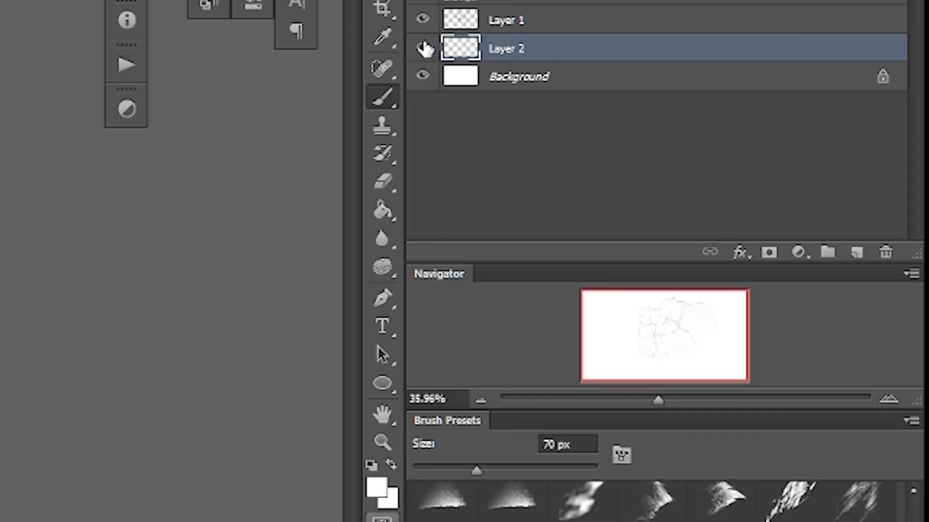
# Step: Add an Outer Glow to Layer 2 with Normal blend mode, 100% opacity, 15% spread and 28% range
pyautogui.click(897, 163)
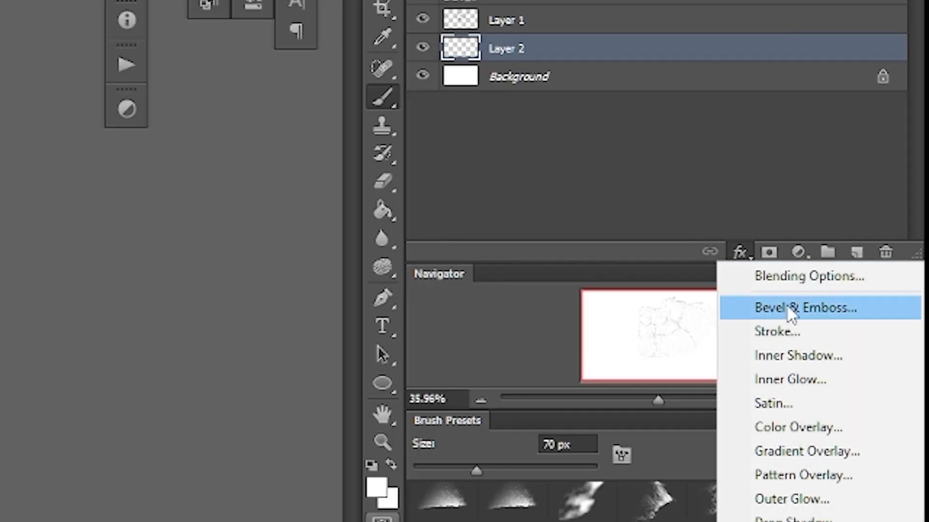
pyautogui.click(831, 500)
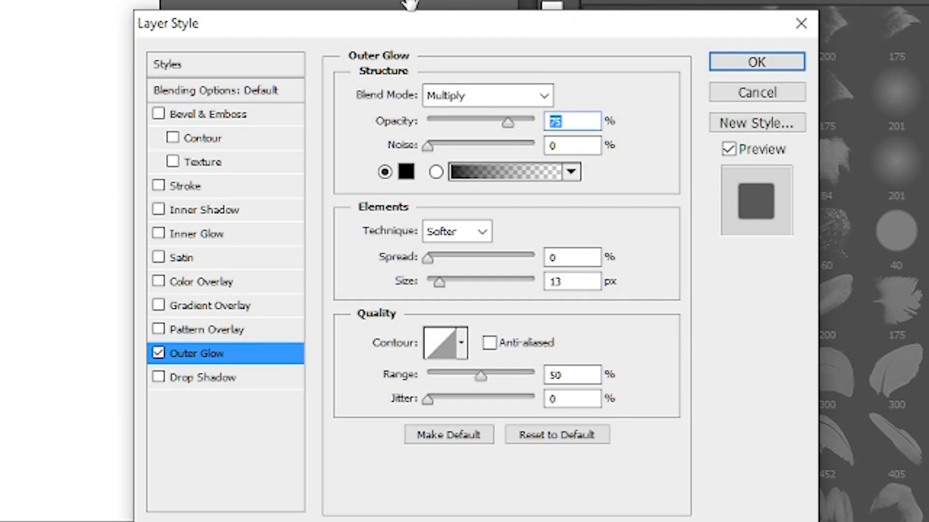
pyautogui.click(483, 99)
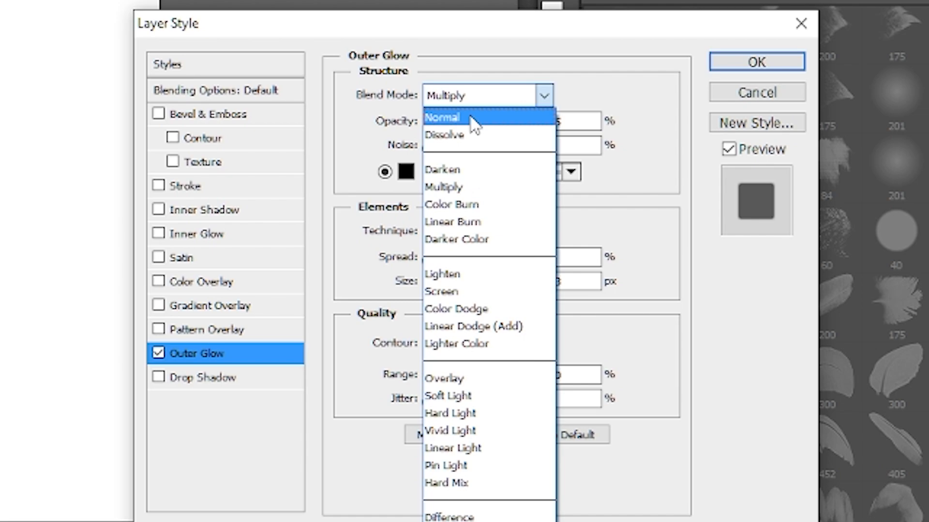
pyautogui.click(473, 125)
pyautogui.moveTo(507, 122); pyautogui.dragTo(576, 143)
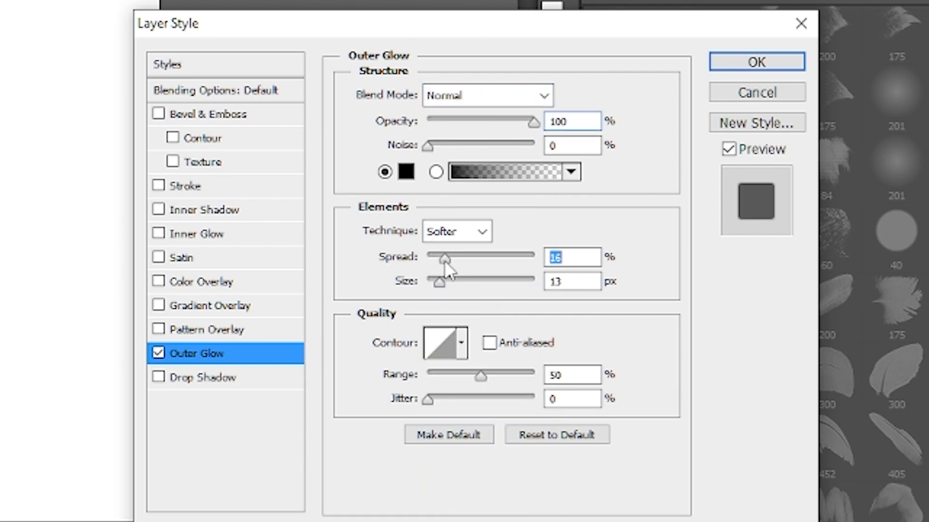
pyautogui.moveTo(444, 259); pyautogui.dragTo(441, 259)
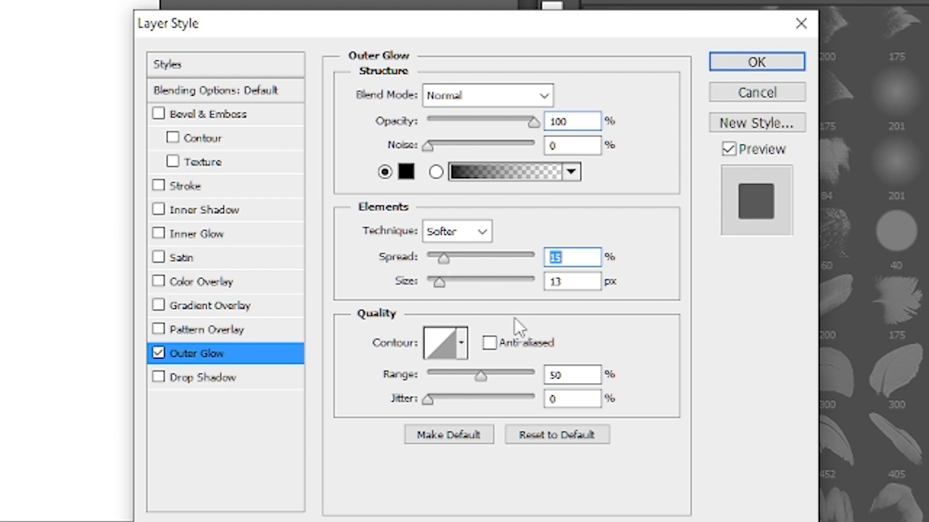
pyautogui.click(458, 372)
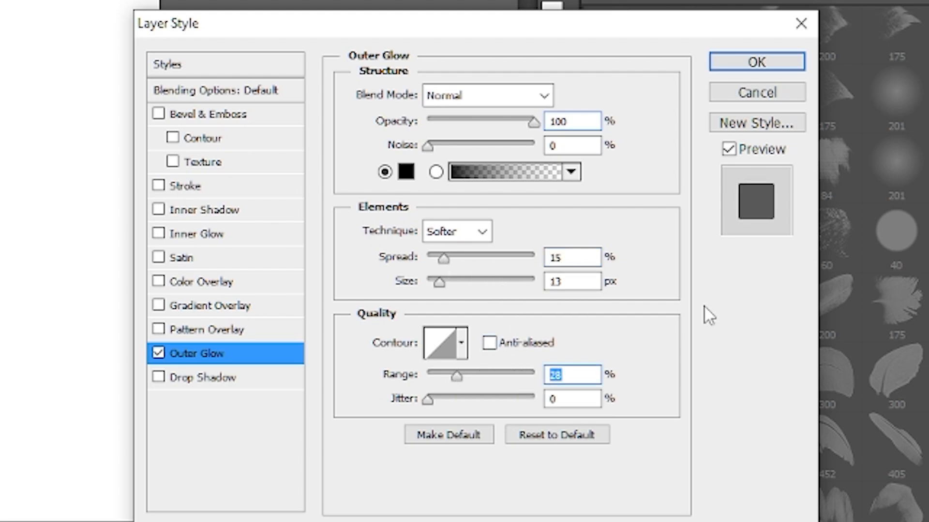
pyautogui.click(735, 63)
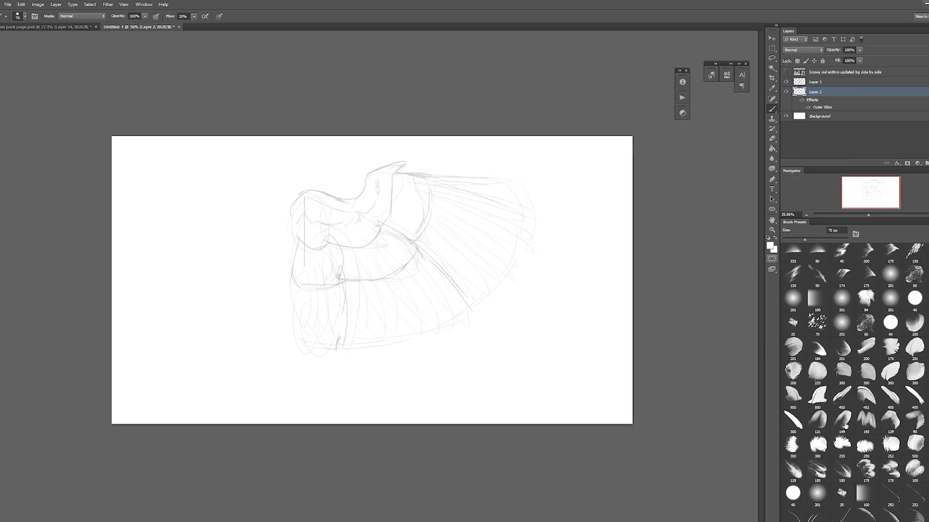
# Step: Try painting the wing's top flight feather with the 500 px feather brush angled to -144° and enlarged to 800 px
pyautogui.click(821, 395)
pyautogui.press('F5')
pyautogui.click(732, 283)
pyautogui.press('F5')
pyautogui.press(']')
pyautogui.press(']')
pyautogui.press(']')
pyautogui.click(469, 184)
# Step: Turn off Transfer and raise the flow to 100%, undoing the dark feather and reducing the brush to 700 px
pyautogui.press('F5')
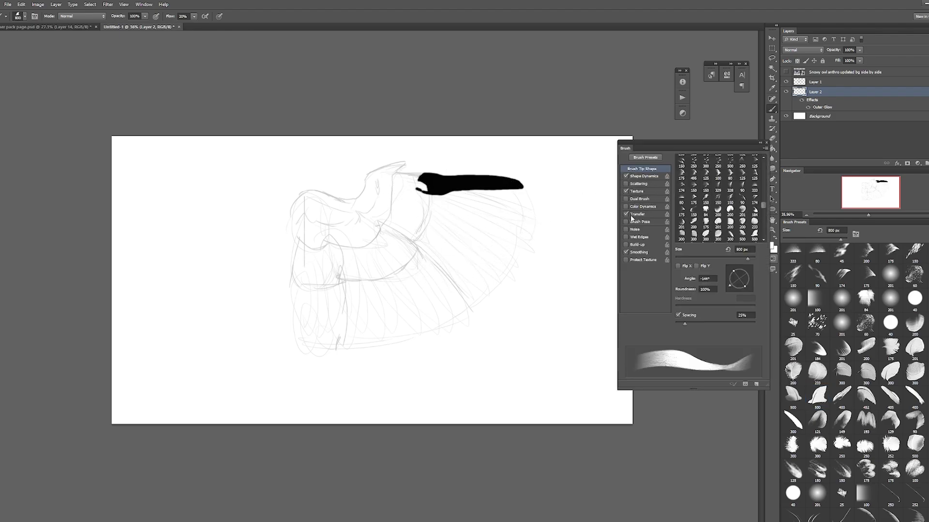
pyautogui.click(626, 214)
pyautogui.hotkey('ctrl', 'z')
pyautogui.moveTo(194, 25); pyautogui.dragTo(227, 25)
pyautogui.click(312, 80)
pyautogui.press('[')
pyautogui.press('[')
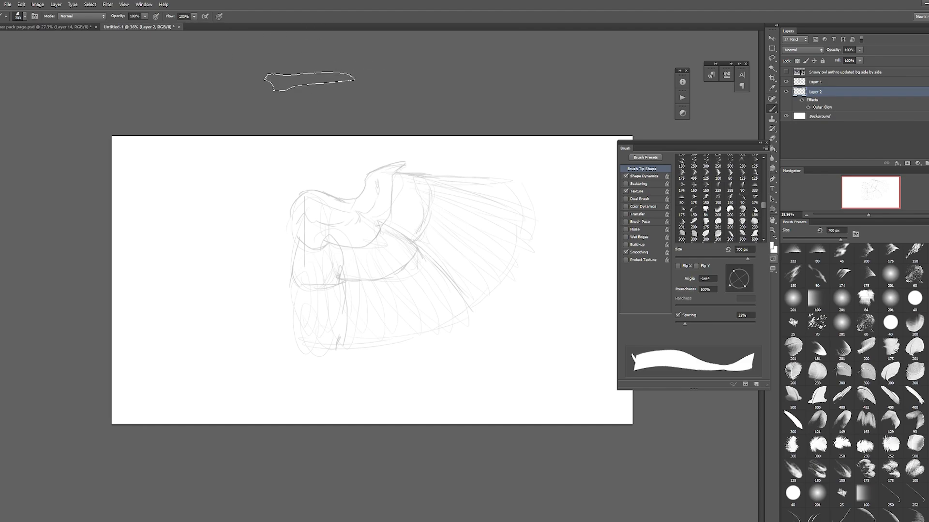
# Step: Try painting the outer feather fan, changing the brush spacing to 56% and the angle to -170°
pyautogui.moveTo(487, 190)
pyautogui.mouseDown()
pyautogui.moveTo(499, 209)
pyautogui.moveTo(475, 282)
pyautogui.mouseUp()
pyautogui.hotkey('ctrl', 'z')
pyautogui.moveTo(693, 323); pyautogui.dragTo(697, 324)
pyautogui.moveTo(730, 285); pyautogui.dragTo(727, 280)
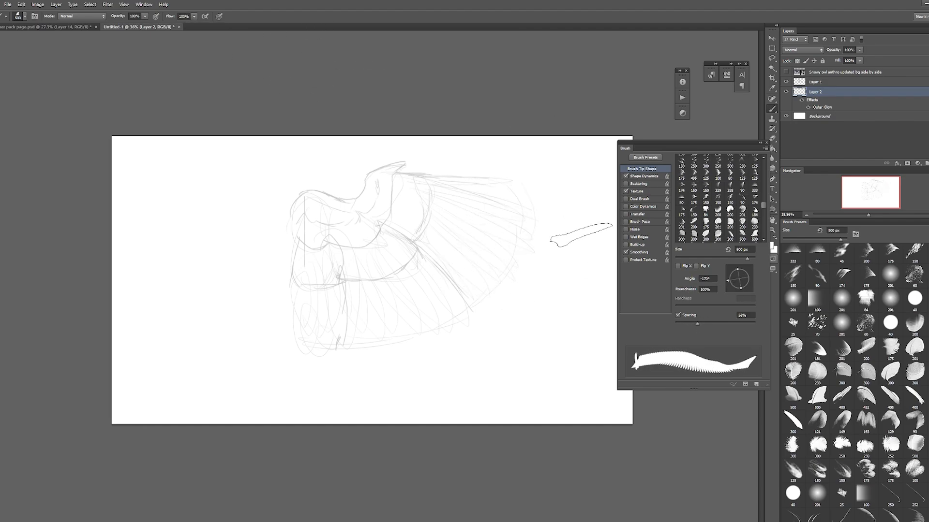
pyautogui.press(']')
pyautogui.moveTo(485, 183)
pyautogui.mouseDown()
pyautogui.moveTo(470, 266)
pyautogui.moveTo(457, 277)
pyautogui.moveTo(480, 191)
pyautogui.mouseUp()
pyautogui.hotkey('ctrl', 'z')
# Step: Try painting the primary feathers upward from the lowest one with the 700 px brush, then undo the strokes
pyautogui.hotkey('ctrl', 'z')
pyautogui.moveTo(448, 273)
pyautogui.mouseDown()
pyautogui.moveTo(486, 188)
pyautogui.moveTo(453, 266)
pyautogui.moveTo(474, 180)
pyautogui.mouseUp()
pyautogui.hotkey('ctrl', 'z')
pyautogui.hotkey('ctrl', 'z')
pyautogui.hotkey('ctrl', 'alt', 'z')
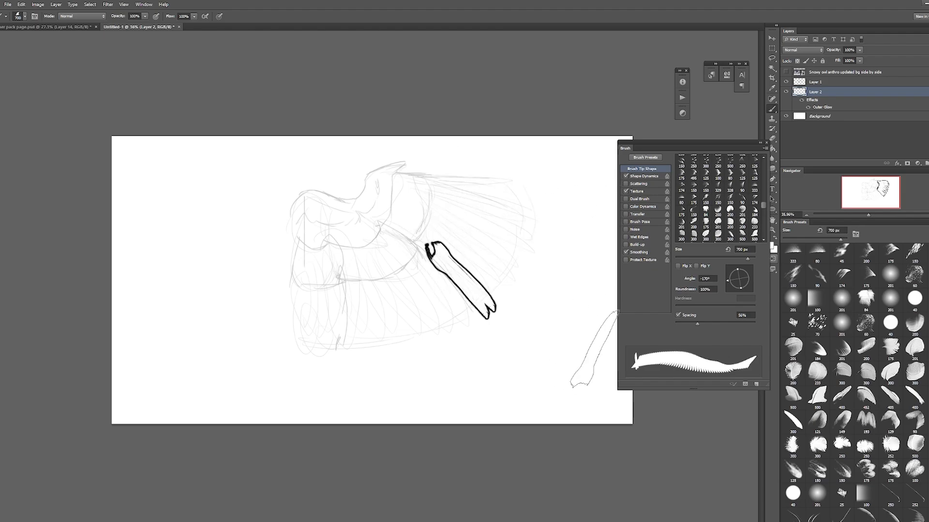
pyautogui.hotkey('ctrl', 'alt', 'z')
pyautogui.hotkey('ctrl', 'alt', 'z')
# Step: Switch to the slender 405 px feather brush, flipped horizontally and angled to -133°, and enlarge it to 700 px
pyautogui.click(890, 397)
pyautogui.press(']')
pyautogui.press(']')
pyautogui.press(']')
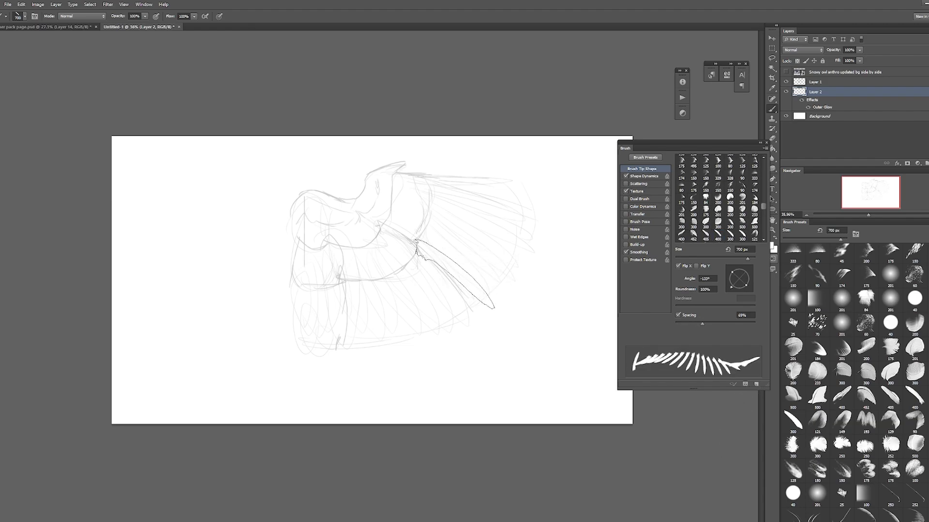
# Step: Try painting the primary feathers across the outer wing with the slender brush, undoing the widely spaced strokes and tightening the spacing
pyautogui.moveTo(460, 278)
pyautogui.mouseDown()
pyautogui.moveTo(491, 214)
pyautogui.moveTo(476, 255)
pyautogui.moveTo(484, 193)
pyautogui.moveTo(460, 283)
pyautogui.mouseUp()
pyautogui.hotkey('ctrl', 'z')
pyautogui.hotkey('ctrl', 'z')
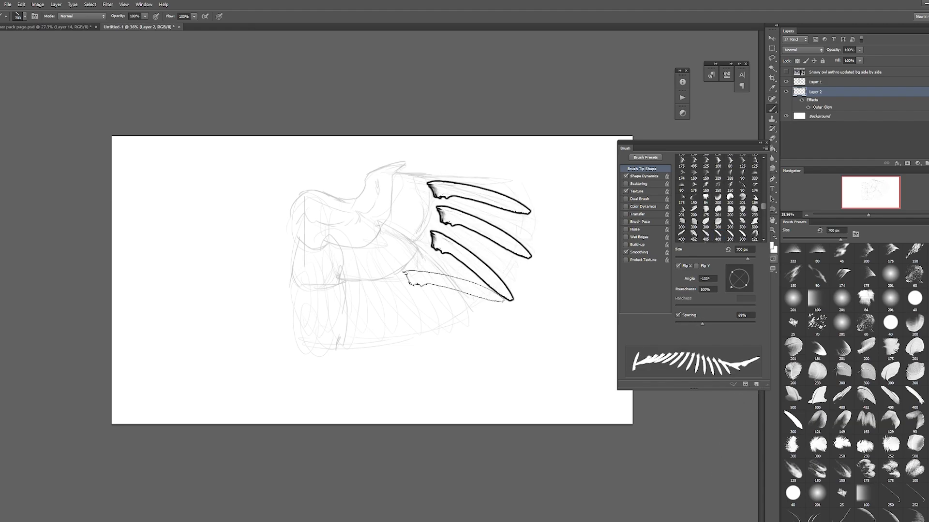
pyautogui.hotkey('ctrl', 'z')
pyautogui.moveTo(702, 324); pyautogui.dragTo(691, 322)
pyautogui.moveTo(457, 286)
pyautogui.mouseDown()
pyautogui.moveTo(476, 247)
pyautogui.moveTo(483, 193)
pyautogui.mouseUp()
# Step: Set the brush spacing to 23% and the roundness to 80%, testing them with repainted feather fans on the outer wing
pyautogui.moveTo(691, 322); pyautogui.dragTo(683, 324)
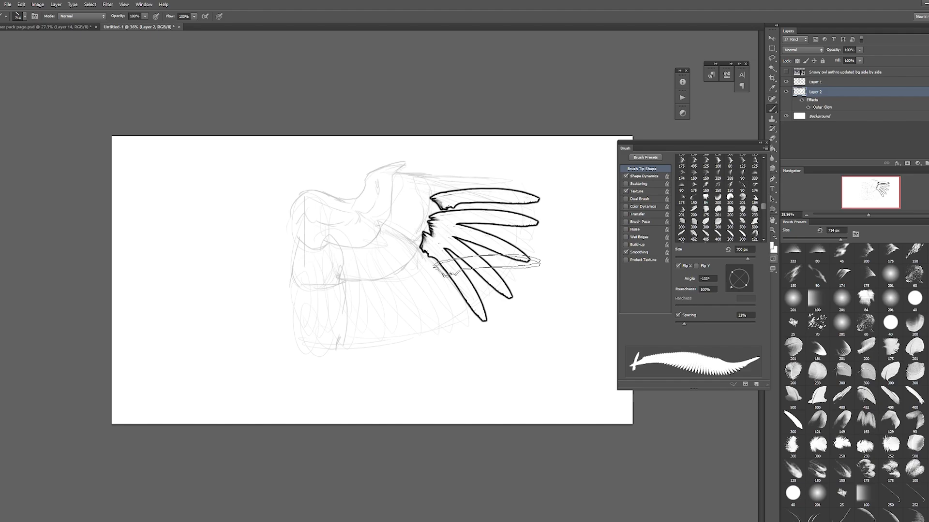
pyautogui.hotkey('ctrl', 'z')
pyautogui.moveTo(460, 284); pyautogui.dragTo(484, 193)
pyautogui.moveTo(731, 273); pyautogui.dragTo(734, 275)
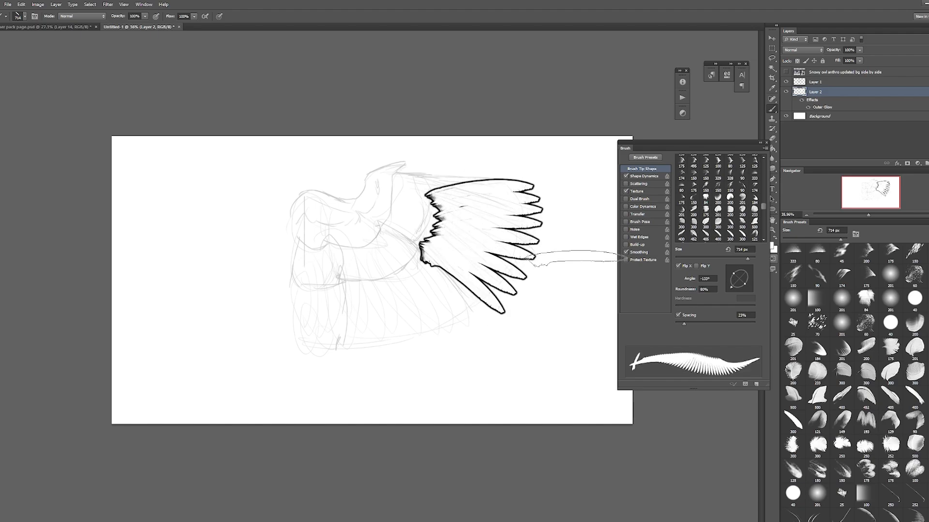
pyautogui.hotkey('ctrl', 'z')
pyautogui.moveTo(452, 284); pyautogui.dragTo(479, 186)
# Step: Enlarge the brush to 800 px, undo the test feathers and place a single feather along the wing's top edge
pyautogui.press(']')
pyautogui.hotkey('ctrl', 'alt', 'z')
pyautogui.hotkey('ctrl', 'alt', 'z')
pyautogui.hotkey('ctrl', 'alt', 'z')
pyautogui.hotkey('ctrl', 'alt', 'z')
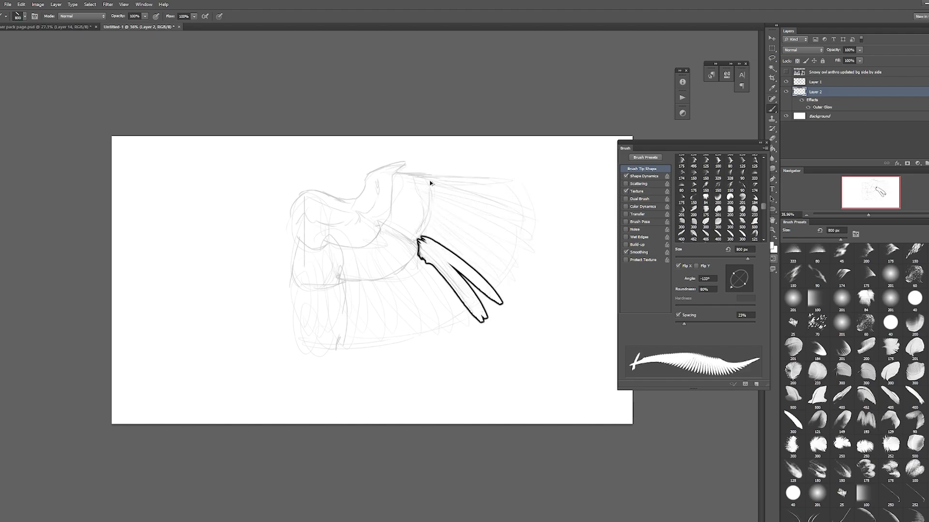
pyautogui.click(448, 174)
pyautogui.hotkey('ctrl', 'z')
pyautogui.hotkey('ctrl', 'alt', 'z')
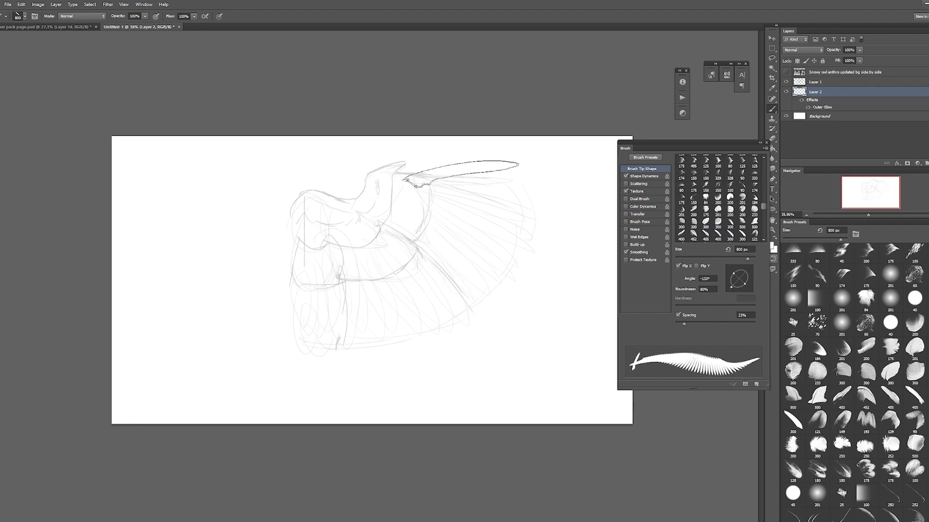
pyautogui.click(456, 174)
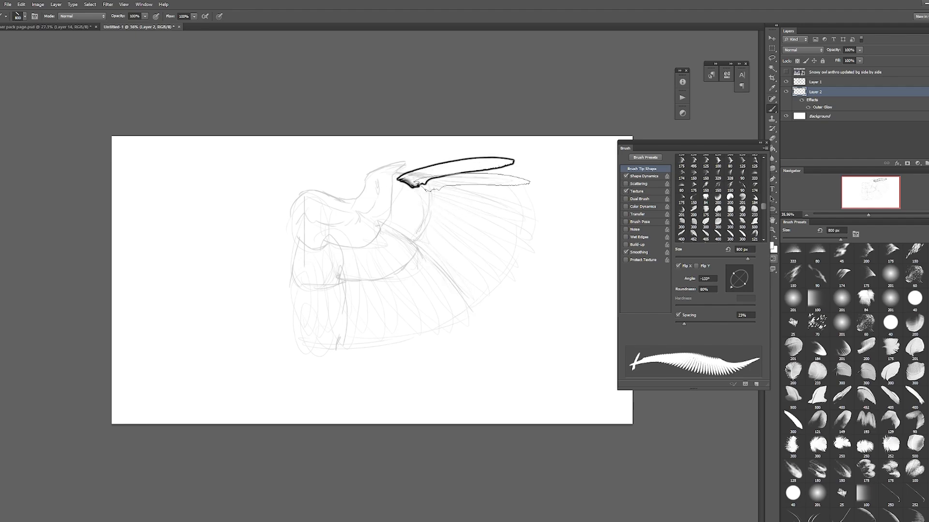
# Step: Paint the primary feather fan across the outer wing, then cover the jagged feather bases with the brush reduced to 300 px
pyautogui.moveTo(456, 174)
pyautogui.mouseDown()
pyautogui.moveTo(490, 218)
pyautogui.moveTo(457, 298)
pyautogui.mouseUp()
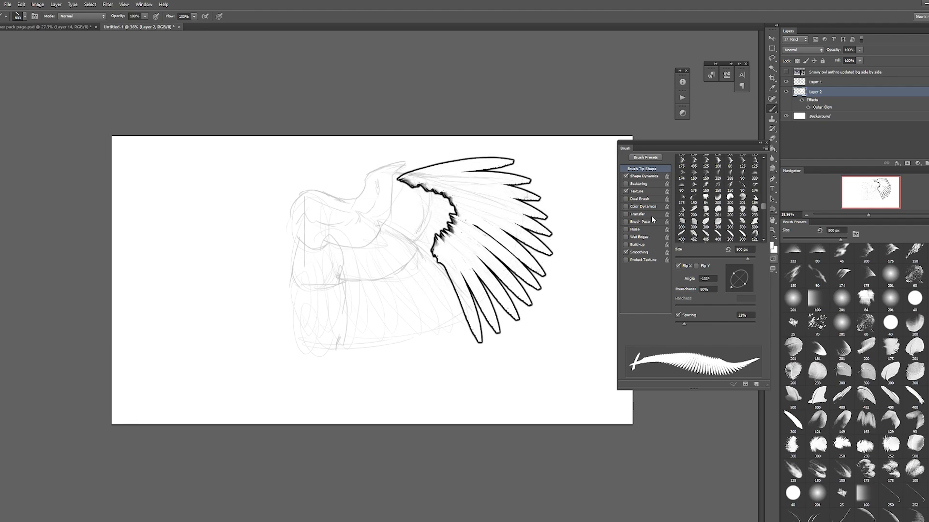
pyautogui.press('[')
pyautogui.press('[')
pyautogui.press('[')
pyautogui.press('[')
pyautogui.press('[')
pyautogui.moveTo(421, 249)
pyautogui.mouseDown()
pyautogui.moveTo(432, 186)
pyautogui.moveTo(429, 215)
pyautogui.moveTo(415, 193)
pyautogui.moveTo(420, 202)
pyautogui.mouseUp()
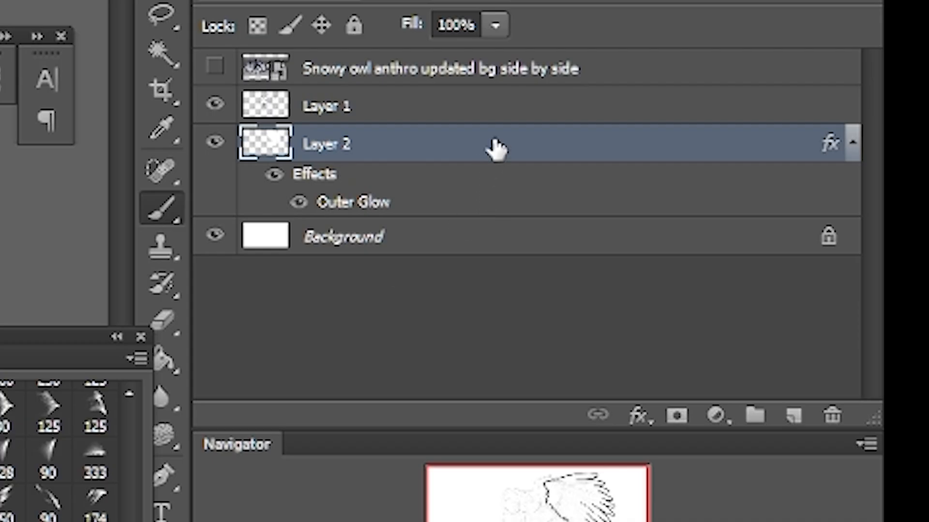
# Step: Duplicate Layer 2, clear the feathers from the copy, deselect, and return to the Brush tool
pyautogui.rightClick(860, 91)
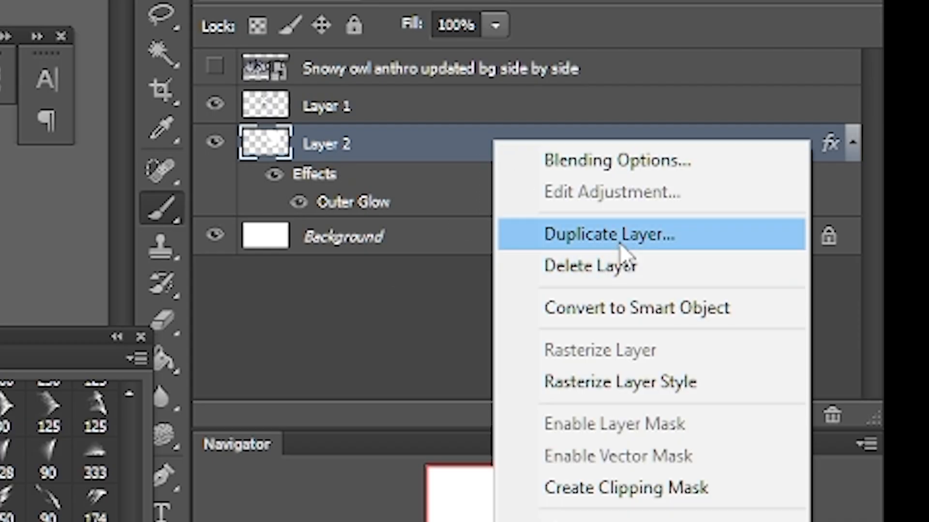
pyautogui.click(620, 245)
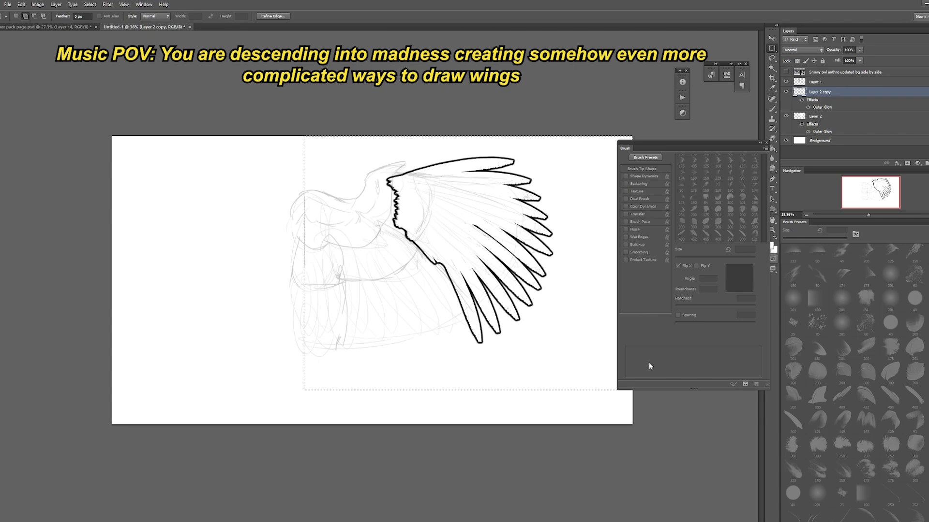
pyautogui.press('Delete')
pyautogui.hotkey('ctrl', 'd')
pyautogui.click(773, 138)
pyautogui.click(766, 143)
pyautogui.click(771, 110)
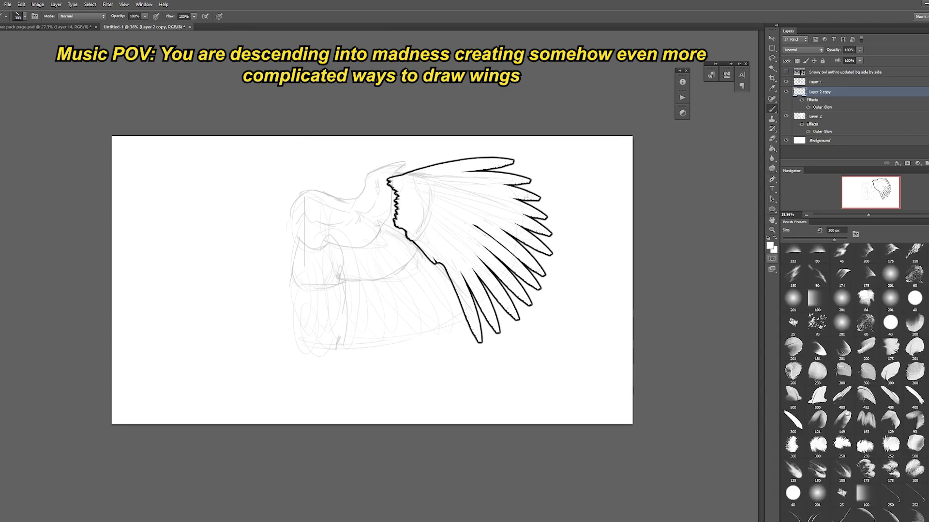
# Step: Try painting overlapping secondary feathers below the primaries with the 300 px feather brush set to 800 px, undoing the strokes
pyautogui.click(842, 371)
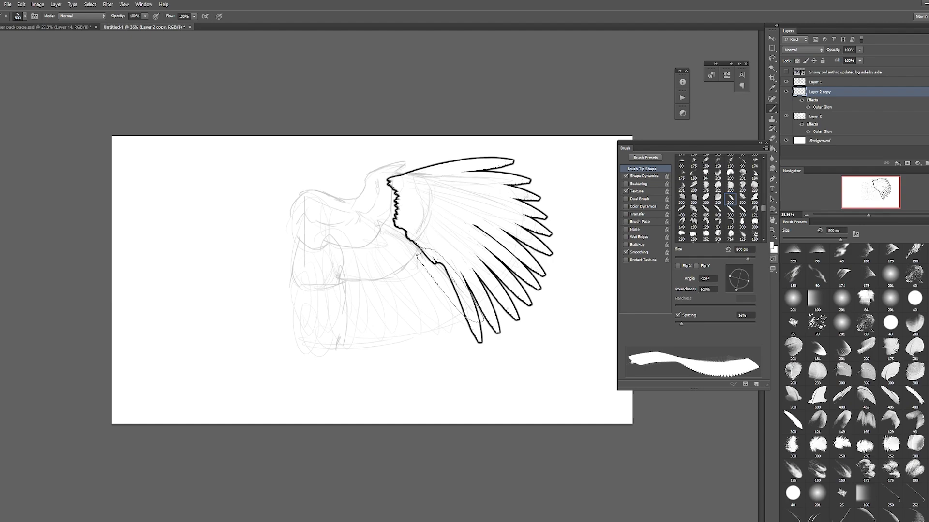
pyautogui.click(439, 276)
pyautogui.click(424, 294)
pyautogui.click(413, 301)
pyautogui.click(399, 305)
pyautogui.click(382, 307)
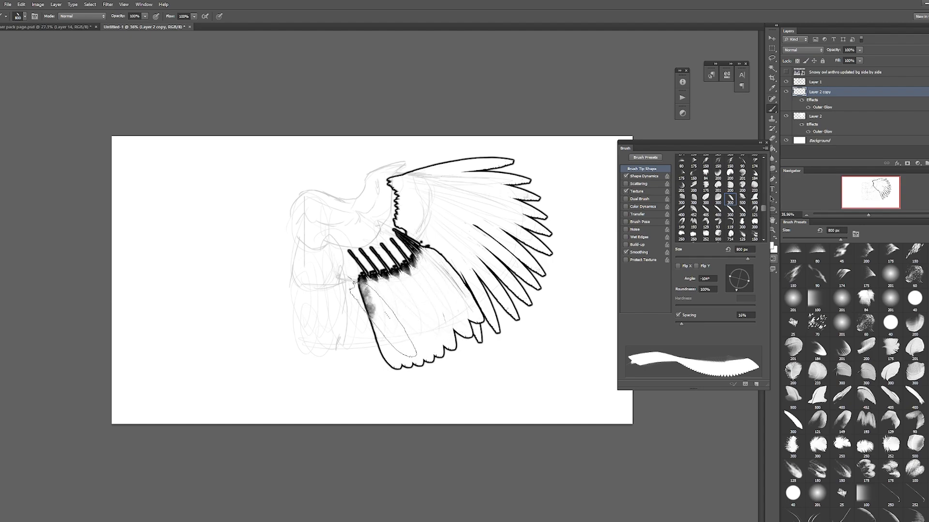
pyautogui.click(363, 310)
pyautogui.click(352, 310)
pyautogui.hotkey('ctrl', 'alt', 'z')
pyautogui.hotkey('ctrl', 'alt', 'z')
pyautogui.hotkey('ctrl', 'alt', 'z')
pyautogui.hotkey('ctrl', 'alt', 'z')
pyautogui.hotkey('ctrl', 'alt', 'z')
pyautogui.hotkey('ctrl', 'alt', 'z')
pyautogui.hotkey('ctrl', 'alt', 'z')
pyautogui.hotkey('ctrl', 'alt', 'z')
# Step: Try repainting the secondary row from the inner edge out to the primaries, and undo the strokes
pyautogui.click(338, 305)
pyautogui.click(354, 306)
pyautogui.click(368, 305)
pyautogui.click(384, 302)
pyautogui.click(402, 297)
pyautogui.click(420, 291)
pyautogui.click(439, 282)
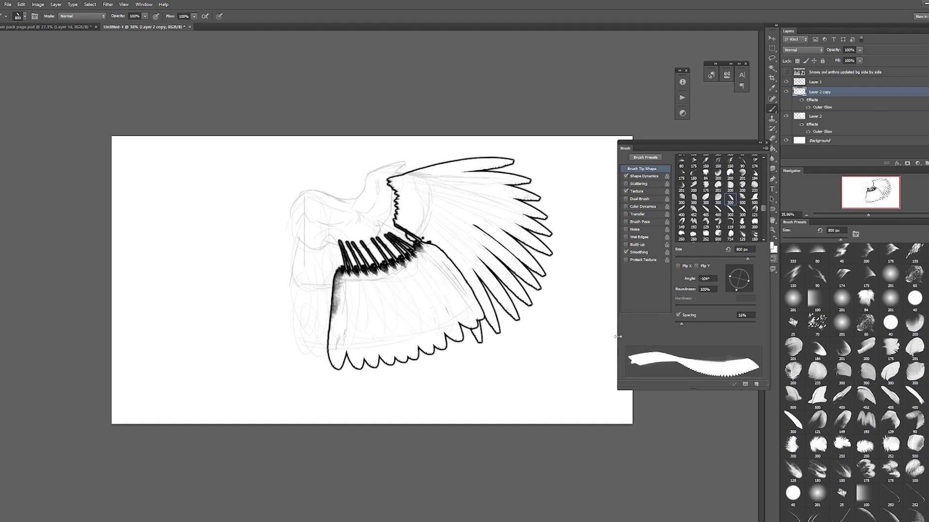
pyautogui.hotkey('ctrl', 'alt', 'z')
pyautogui.hotkey('ctrl', 'alt', 'z')
pyautogui.hotkey('ctrl', 'alt', 'z')
pyautogui.hotkey('ctrl', 'alt', 'z')
pyautogui.hotkey('ctrl', 'alt', 'z')
pyautogui.hotkey('ctrl', 'alt', 'z')
pyautogui.hotkey('ctrl', 'alt', 'z')
pyautogui.hotkey('ctrl', 'alt', 'z')
# Step: Place a row of seven 800 px secondary feather stamps from the inner wing to the primaries on Layer 2 copy
pyautogui.click(337, 305)
pyautogui.click(353, 306)
pyautogui.click(368, 305)
pyautogui.click(386, 302)
pyautogui.click(402, 297)
pyautogui.click(419, 291)
pyautogui.click(438, 284)
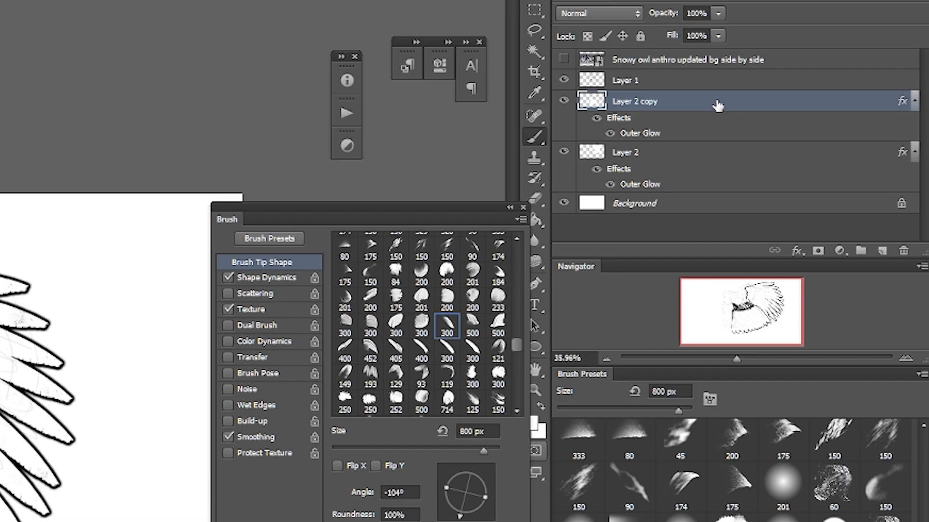
# Step: Add a new layer above Layer 2 copy and copy that layer's Outer Glow style onto it
pyautogui.click(882, 250)
pyautogui.rightClick(682, 122)
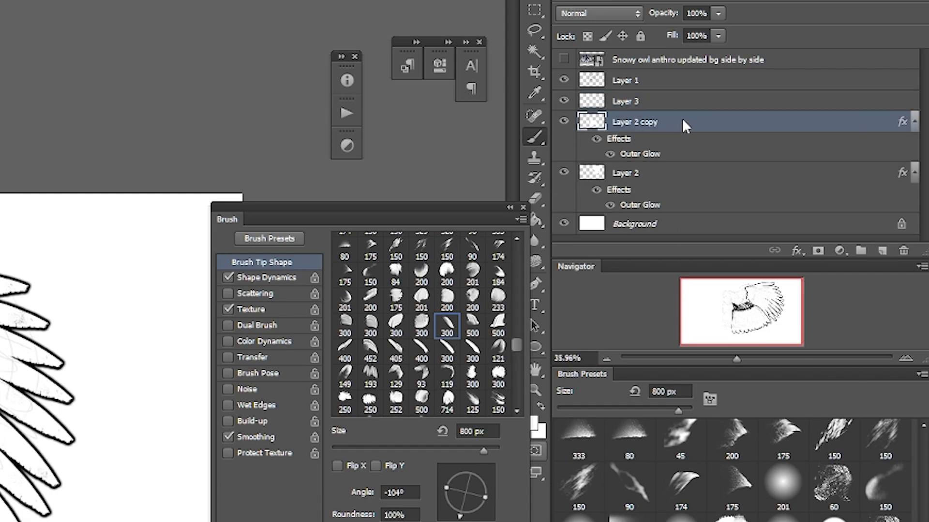
pyautogui.click(765, 379)
pyautogui.click(639, 103)
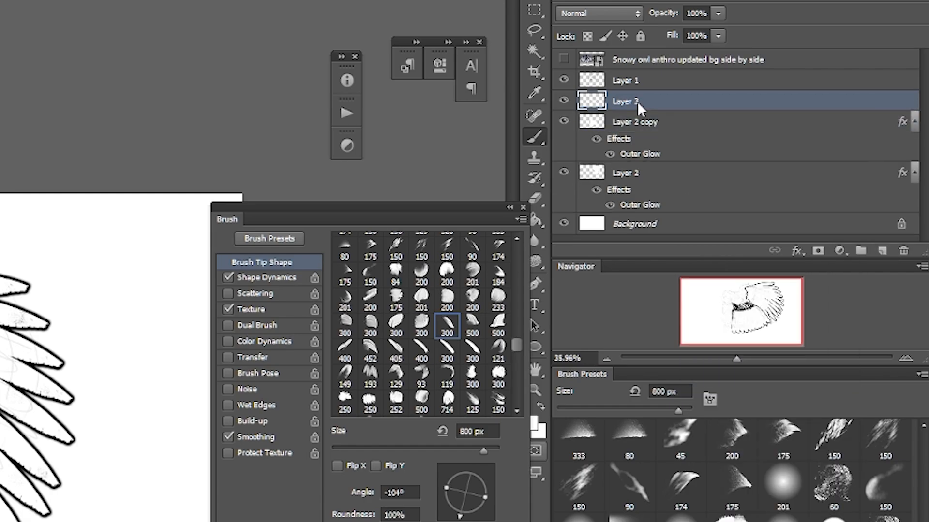
pyautogui.rightClick(639, 102)
pyautogui.click(736, 373)
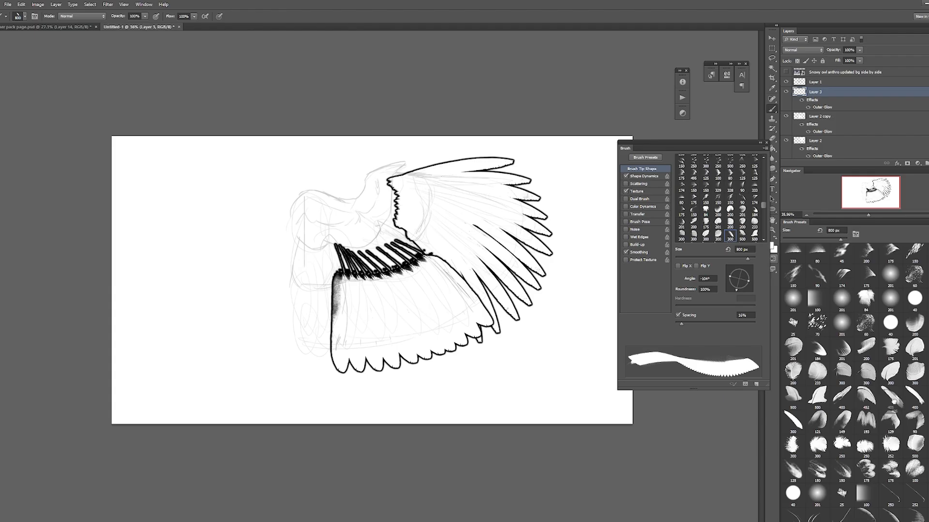
# Step: Switch to the slender 405 px feather brush, flipped horizontally and angled to 178°, and try the innermost feathers on Layer 3, undoing them
pyautogui.click(706, 236)
pyautogui.click(307, 312)
pyautogui.click(323, 312)
pyautogui.click(341, 312)
pyautogui.hotkey('ctrl', 'alt', 'z')
pyautogui.hotkey('ctrl', 'alt', 'z')
pyautogui.hotkey('ctrl', 'alt', 'z')
pyautogui.click(296, 317)
pyautogui.click(314, 319)
pyautogui.click(346, 317)
pyautogui.hotkey('ctrl', 'alt', 'z')
pyautogui.hotkey('ctrl', 'alt', 'z')
pyautogui.hotkey('ctrl', 'alt', 'z')
# Step: Enlarge the brush to 800 px and try spacing the innermost feathers again, undoing the test stamps
pyautogui.press(']')
pyautogui.press(']')
pyautogui.click(299, 311)
pyautogui.click(300, 312)
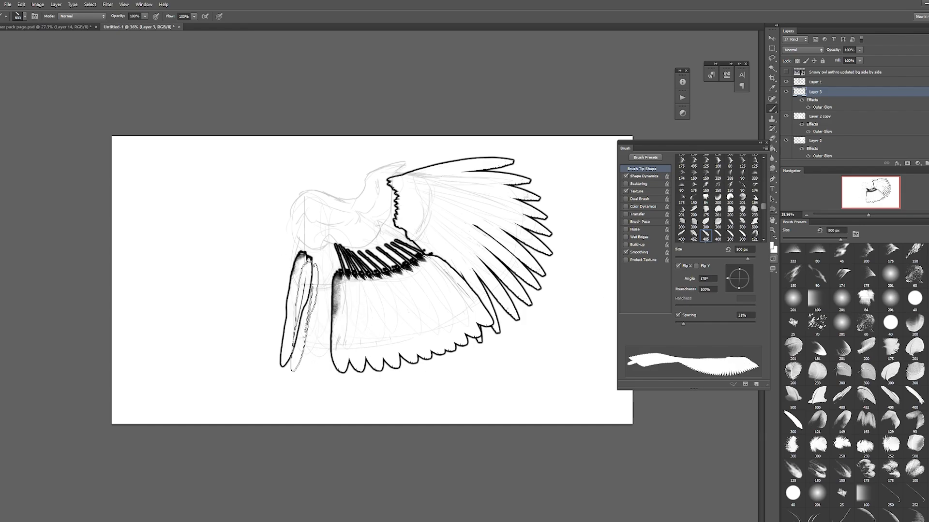
pyautogui.click(319, 316)
pyautogui.hotkey('ctrl', 'alt', 'z')
pyautogui.hotkey('ctrl', 'alt', 'z')
pyautogui.hotkey('ctrl', 'alt', 'z')
pyautogui.click(305, 310)
pyautogui.hotkey('ctrl', 'alt', 'z')
pyautogui.hotkey('ctrl', 'alt', 'z')
# Step: Paint the innermost feather group on Layer 3 with the brush at 900 px, undoing the first pass
pyautogui.click(296, 310)
pyautogui.click(317, 311)
pyautogui.click(344, 309)
pyautogui.hotkey('ctrl', 'alt', 'z')
pyautogui.hotkey('ctrl', 'alt', 'z')
pyautogui.hotkey('ctrl', 'alt', 'z')
pyautogui.click(294, 309)
pyautogui.click(310, 312)
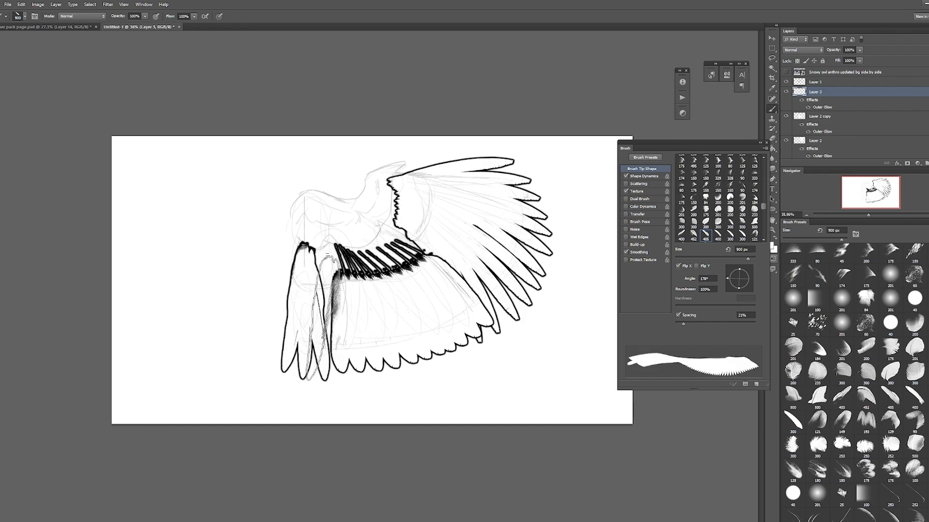
pyautogui.click(325, 313)
pyautogui.click(346, 309)
# Step: Clear the secondary feathers from Layer 2 copy with a rectangular selection and deselect
pyautogui.click(820, 116)
pyautogui.press('m')
pyautogui.moveTo(259, 170); pyautogui.dragTo(528, 394)
pyautogui.press('Delete')
pyautogui.hotkey('ctrl', 'd')
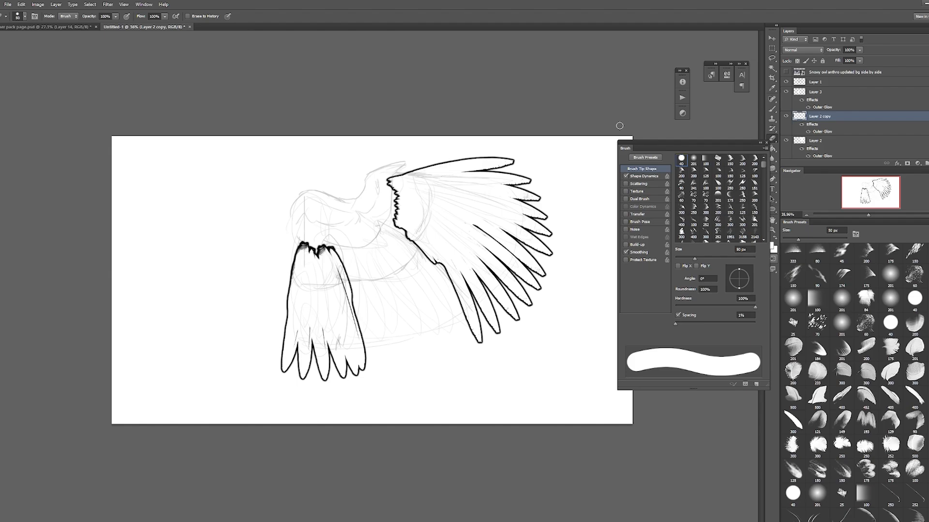
# Step: Try painting new secondary feathers on Layer 2 copy with the slender brush, enlarging it to 1000 px and undoing the passes
pyautogui.press('b')
pyautogui.click(766, 143)
pyautogui.click(333, 309)
pyautogui.click(416, 300)
pyautogui.hotkey('ctrl', 'alt', 'z')
pyautogui.hotkey('ctrl', 'alt', 'z')
pyautogui.hotkey('ctrl', 'alt', 'z')
pyautogui.press(']')
pyautogui.click(360, 314)
pyautogui.click(421, 300)
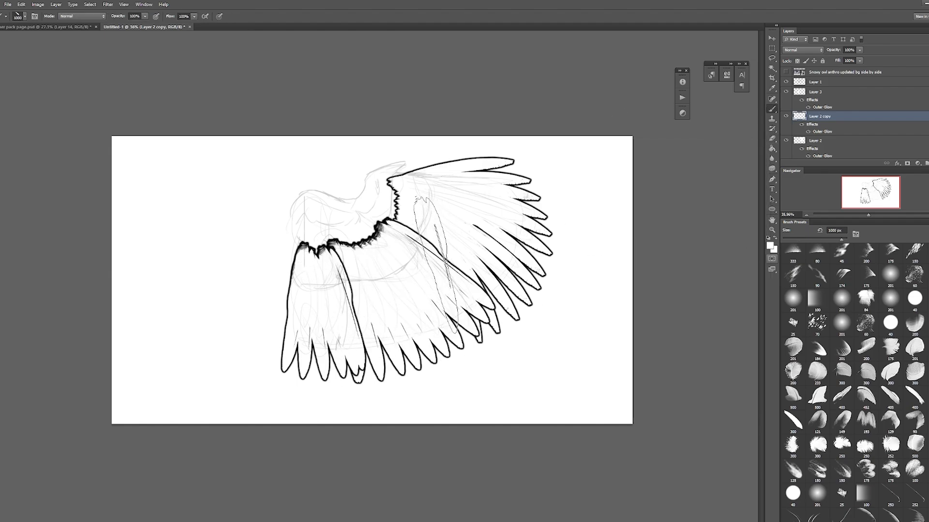
pyautogui.hotkey('ctrl', 'alt', 'z')
pyautogui.hotkey('ctrl', 'alt', 'z')
pyautogui.hotkey('ctrl', 'alt', 'z')
# Step: Paint the secondary feather fan between the innermost group and the primaries at 1000 px, undoing the misplaced feathers
pyautogui.click(455, 273)
pyautogui.click(411, 316)
pyautogui.hotkey('ctrl', 'alt', 'z')
pyautogui.hotkey('ctrl', 'alt', 'z')
pyautogui.click(401, 304)
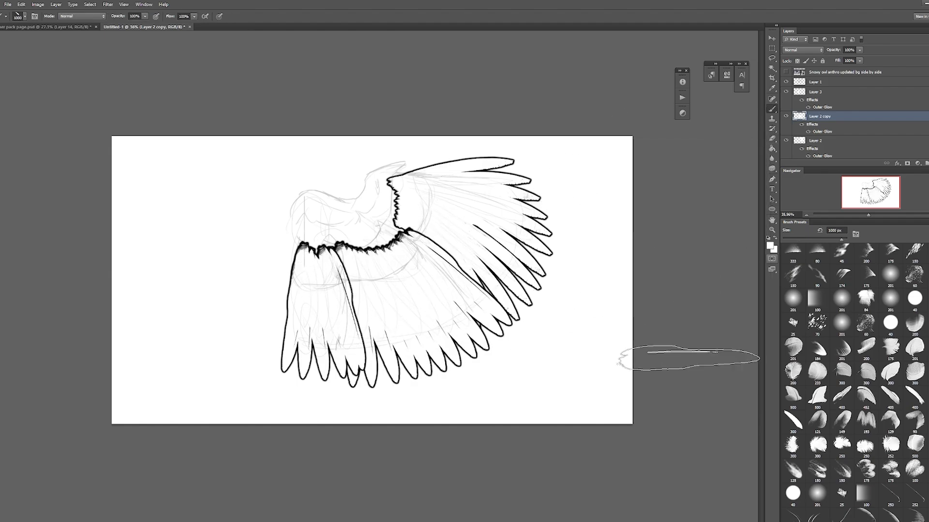
# Step: Paint a short row of covert feathers over the primary feather bases on Layer 4 with a 300 px brush
pyautogui.moveTo(414, 185); pyautogui.dragTo(410, 236)
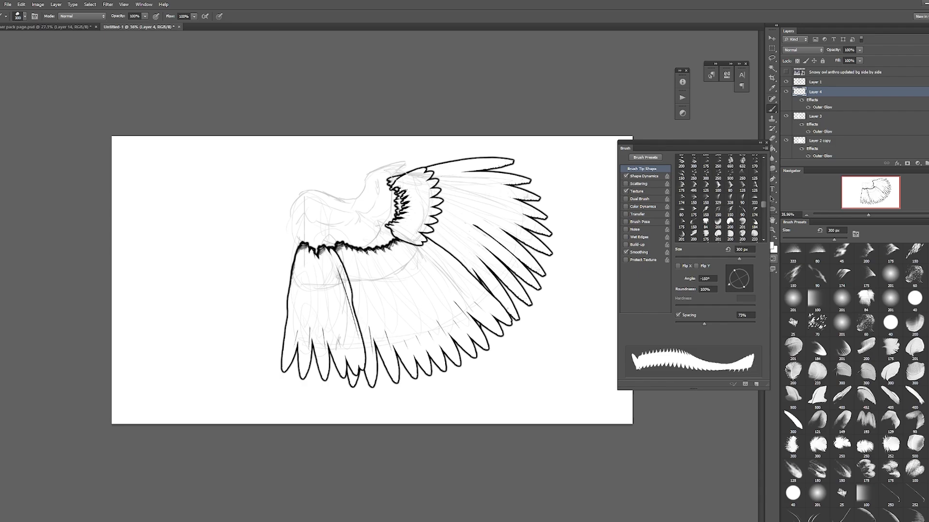
pyautogui.hotkey('ctrl', 'z')
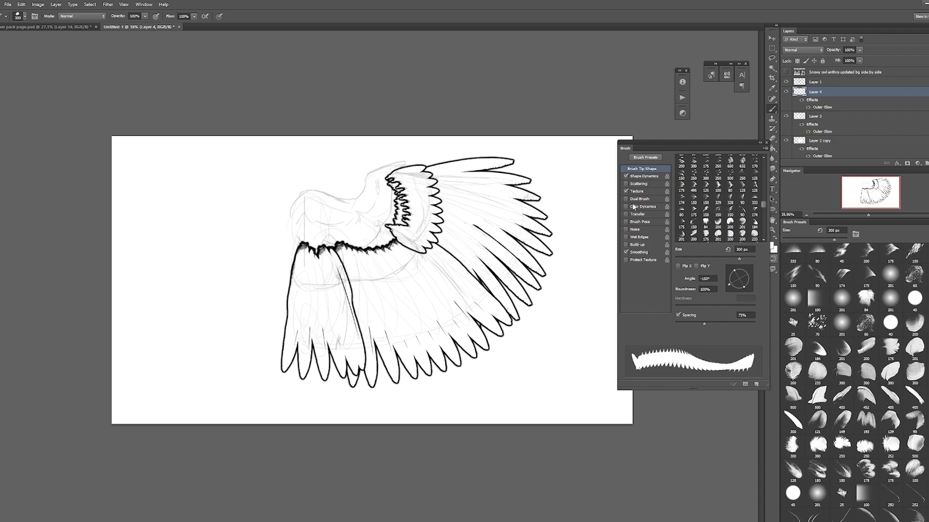
# Step: Add another layer with the Outer Glow style and enlarge the layer list area to show more layers
pyautogui.hotkey('ctrl', 'shift', 'alt', 'n')
pyautogui.rightClick(821, 92)
pyautogui.click(866, 222)
pyautogui.moveTo(886, 218); pyautogui.dragTo(886, 286)
pyautogui.moveTo(886, 167); pyautogui.dragTo(886, 211)
# Step: Paint a second covert row up to the wing's wrist on Layer 5, enlarging the brush to 400 px
pyautogui.moveTo(395, 205); pyautogui.dragTo(377, 233)
pyautogui.moveTo(389, 188); pyautogui.dragTo(394, 202)
pyautogui.press(']')
pyautogui.moveTo(391, 167); pyautogui.dragTo(388, 179)
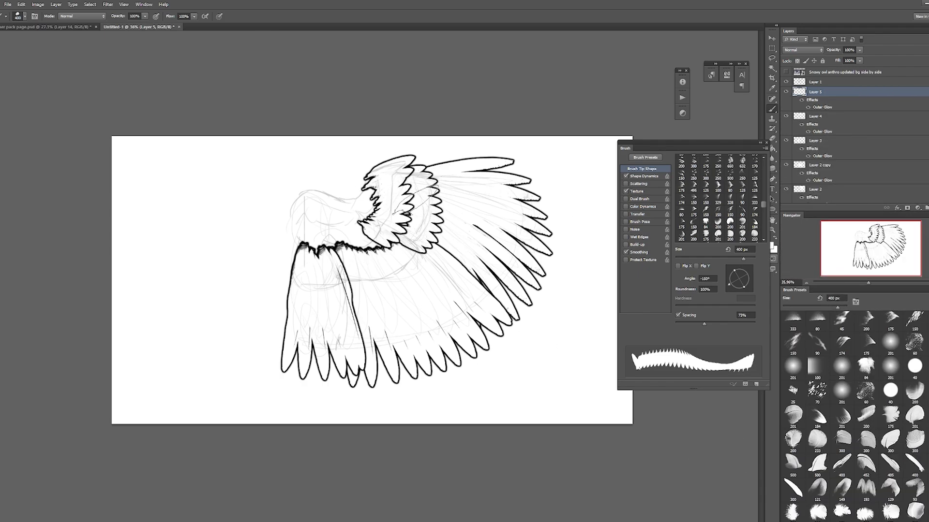
# Step: Reduce the brush to 300 px, select Layer 4, and toggle the two covert layers' visibility to compare them
pyautogui.press('[')
pyautogui.click(799, 116)
pyautogui.click(786, 116)
pyautogui.click(786, 92)
pyautogui.click(786, 117)
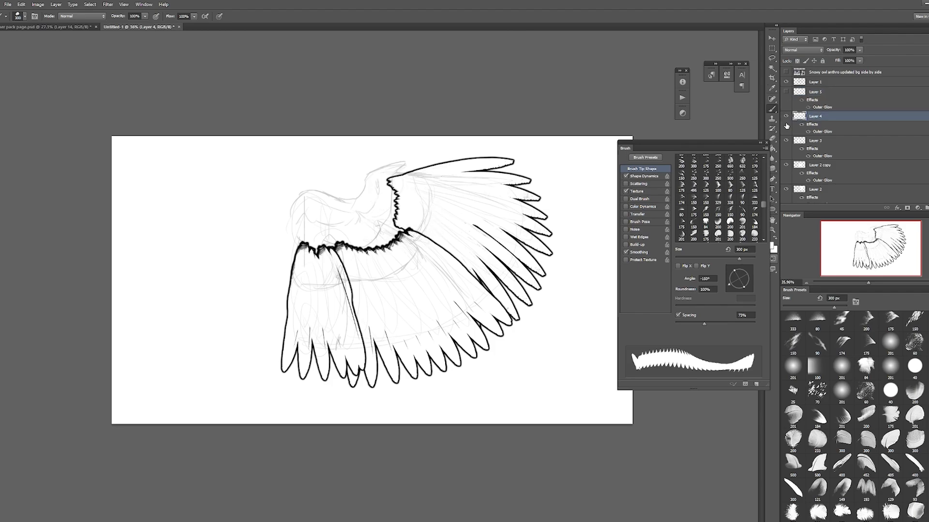
pyautogui.click(786, 92)
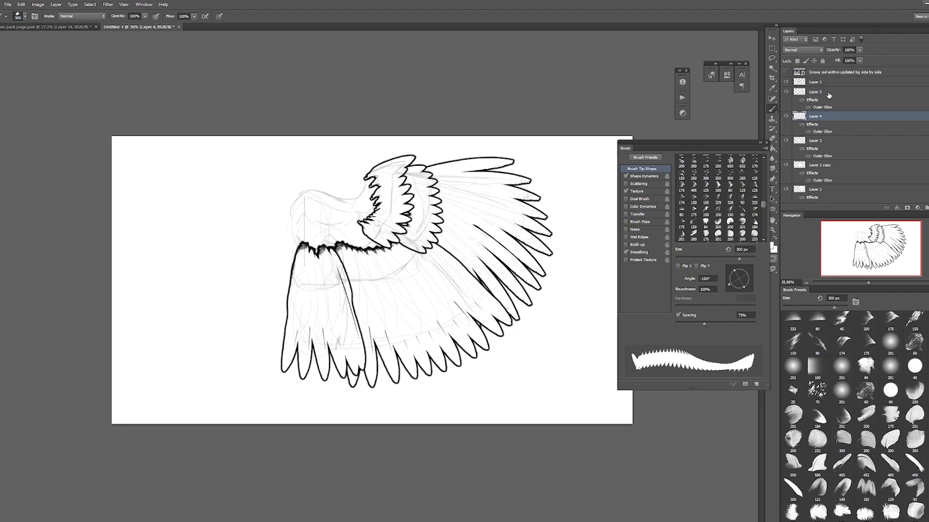
# Step: Add a new layer above Layer 4, choose another feather brush preset, and apply the Outer Glow style to the layer
pyautogui.click(927, 207)
pyautogui.click(890, 462)
pyautogui.rightClick(827, 116)
pyautogui.click(854, 242)
# Step: Adjust the brush angle and paint a covert row over the secondary feather bases, undoing test strokes and reducing the brush to 280 px
pyautogui.click(729, 272)
pyautogui.moveTo(339, 275)
pyautogui.mouseDown()
pyautogui.moveTo(421, 259)
pyautogui.moveTo(350, 277)
pyautogui.moveTo(425, 247)
pyautogui.mouseUp()
pyautogui.hotkey('ctrl', 'z')
pyautogui.hotkey('ctrl', 'z')
pyautogui.moveTo(340, 274)
pyautogui.mouseDown()
pyautogui.moveTo(386, 275)
pyautogui.moveTo(426, 240)
pyautogui.moveTo(346, 253)
pyautogui.mouseUp()
pyautogui.press('[')
pyautogui.press('[')
pyautogui.press('[')
pyautogui.press('[')
pyautogui.press('[')
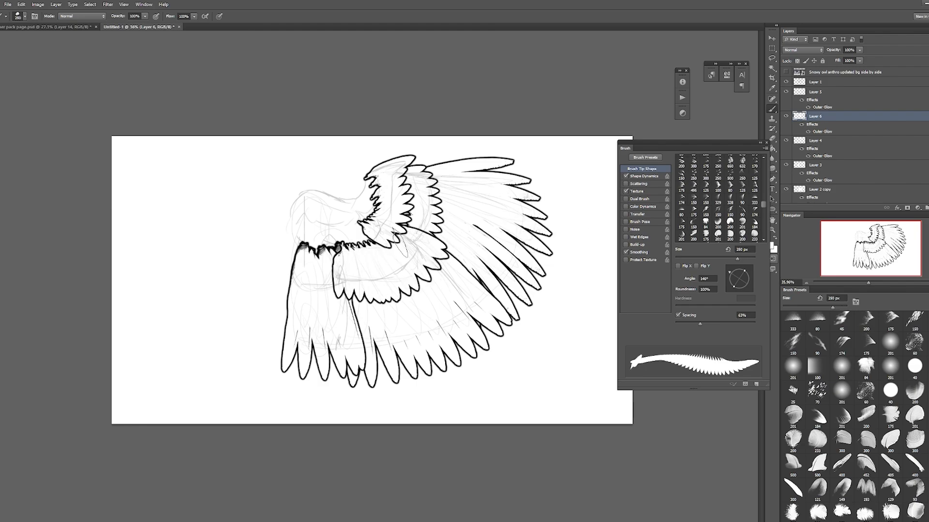
# Step: Add a new layer above Layer 5 and paste the Outer Glow style onto it
pyautogui.click(817, 140)
pyautogui.click(822, 92)
pyautogui.click(927, 208)
pyautogui.rightClick(843, 93)
pyautogui.click(871, 218)
# Step: Enlarge the brush to 400 px and paint a covert row over the innermost feathers, undoing the first stroke
pyautogui.press(']')
pyautogui.press(']')
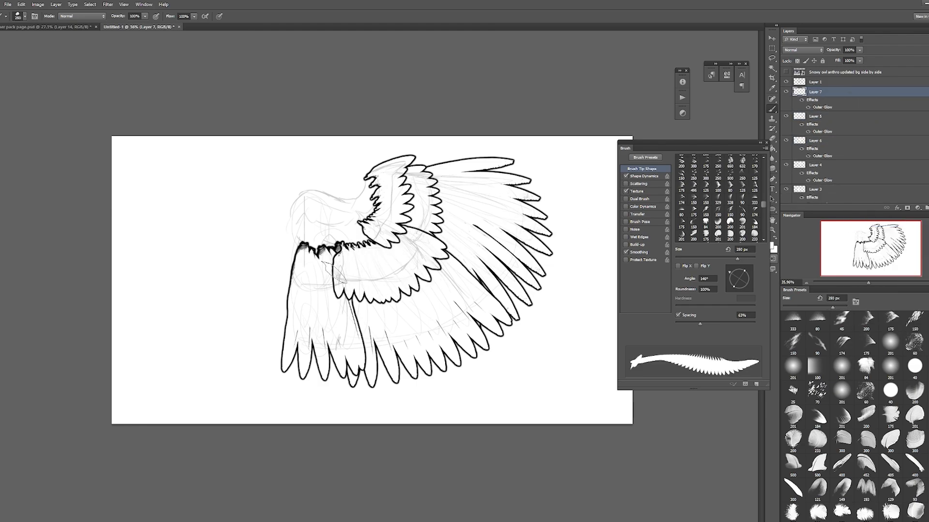
pyautogui.moveTo(292, 266); pyautogui.dragTo(346, 276)
pyautogui.hotkey('ctrl', 'z')
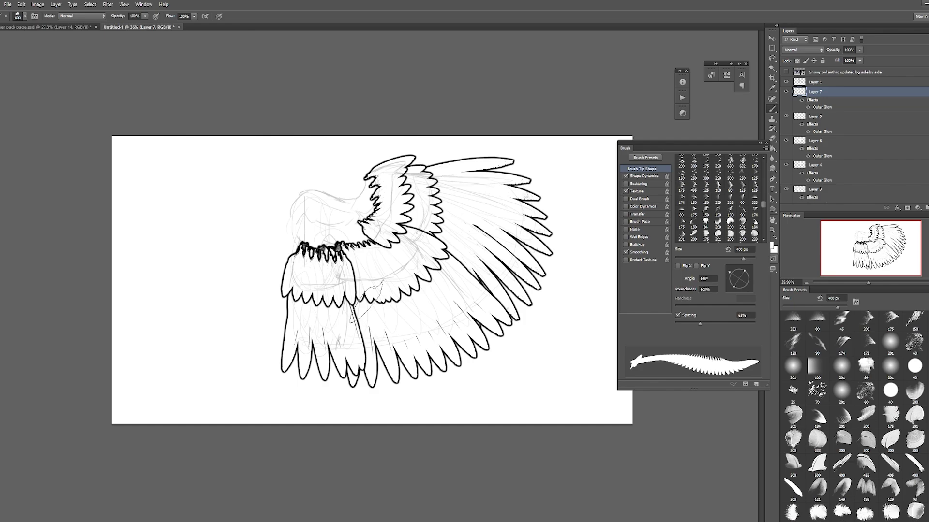
pyautogui.moveTo(299, 252)
pyautogui.mouseDown()
pyautogui.moveTo(344, 252)
pyautogui.moveTo(392, 223)
pyautogui.mouseUp()
# Step: Add another Outer Glow layer and paint a smaller upper covert row over the secondary coverts, undoing test strokes and reducing the brush
pyautogui.click(927, 208)
pyautogui.rightClick(843, 92)
pyautogui.click(871, 218)
pyautogui.press('[')
pyautogui.hotkey('ctrl', 'z')
pyautogui.moveTo(348, 252)
pyautogui.mouseDown()
pyautogui.moveTo(395, 225)
pyautogui.moveTo(367, 231)
pyautogui.mouseUp()
pyautogui.hotkey('ctrl', 'z')
pyautogui.press('[')
pyautogui.hotkey('ctrl', 'z')
# Step: Scale the upper covert row on Layer 8 slightly larger with a free transform
pyautogui.hotkey('ctrl', 't')
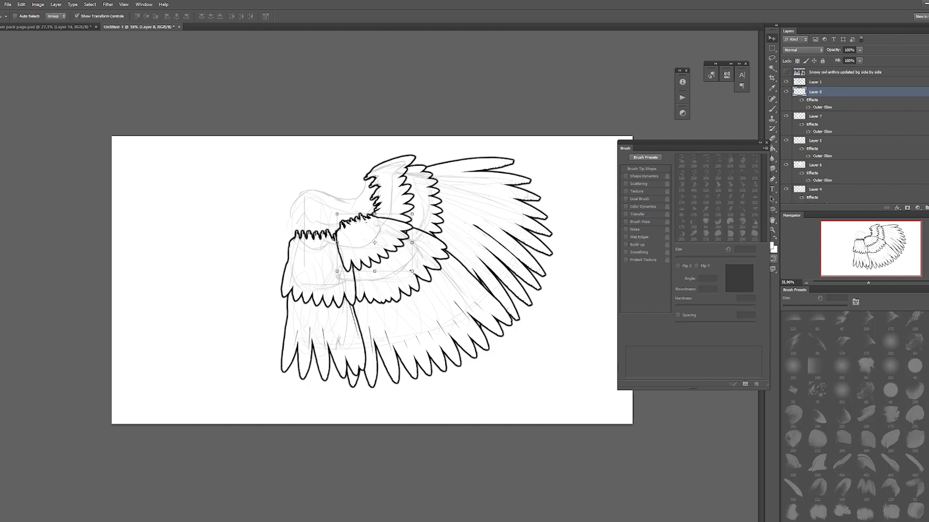
pyautogui.moveTo(412, 271); pyautogui.dragTo(415, 277)
pyautogui.click(369, 17)
# Step: Add a new layer above Layer 8 and paste the Outer Glow style onto it
pyautogui.click(927, 207)
pyautogui.rightClick(844, 92)
pyautogui.click(870, 219)
pyautogui.click(744, 406)
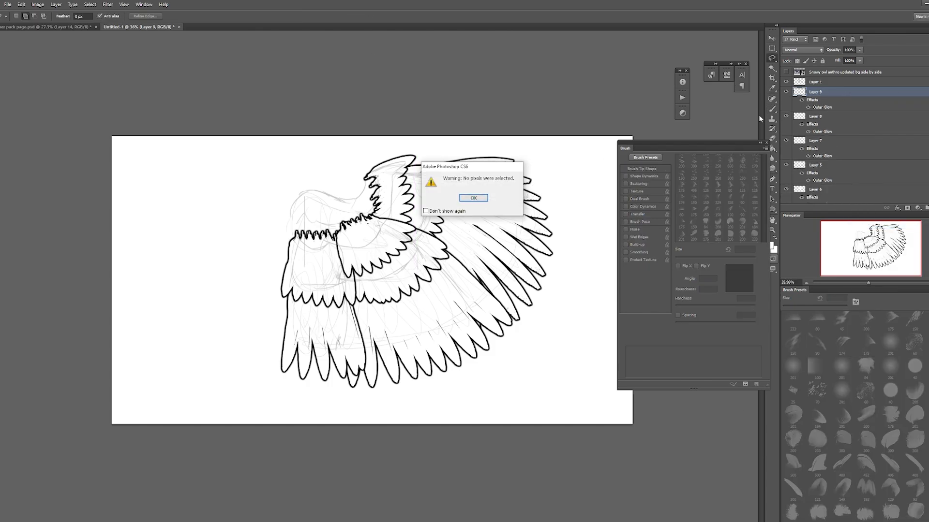
# Step: Enlarge the brush to 400 px at a 94° angle and paint an upper covert row over the innermost feathers, undoing excess strokes
pyautogui.press('Return')
pyautogui.click(772, 109)
pyautogui.click(738, 269)
pyautogui.press(']')
pyautogui.press(']')
pyautogui.moveTo(298, 246)
pyautogui.mouseDown()
pyautogui.moveTo(346, 232)
pyautogui.moveTo(284, 219)
pyautogui.moveTo(312, 252)
pyautogui.moveTo(342, 251)
pyautogui.mouseUp()
pyautogui.hotkey('ctrl', 'z')
pyautogui.hotkey('ctrl', 'z')
# Step: Add a new layer above Layer 9 and paste the Outer Glow style onto it
pyautogui.click(927, 208)
pyautogui.rightClick(815, 93)
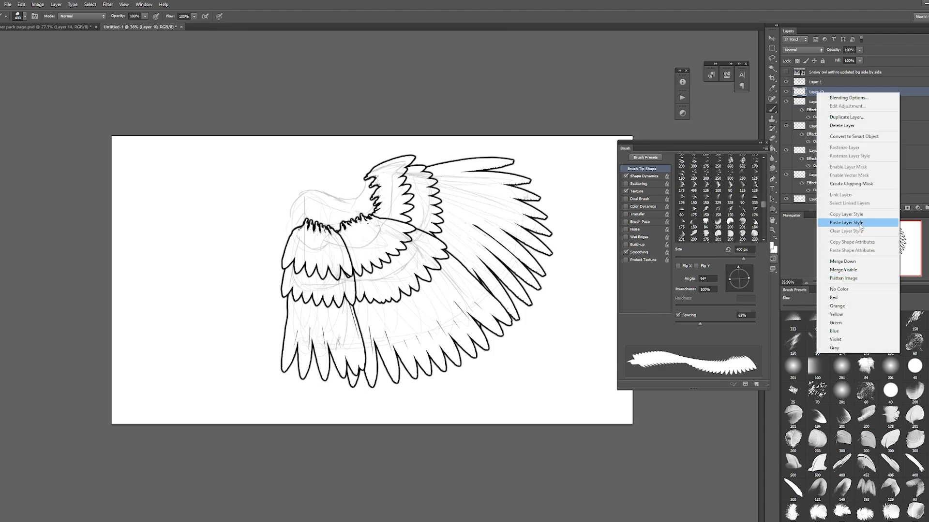
pyautogui.click(844, 221)
# Step: Reduce the brush to 125 px, rotate its tip and paint small feathers along the shoulder, undoing the stroke toward the wrist
pyautogui.click(731, 286)
pyautogui.press('[')
pyautogui.press('[')
pyautogui.press('[')
pyautogui.press('[')
pyautogui.press('[')
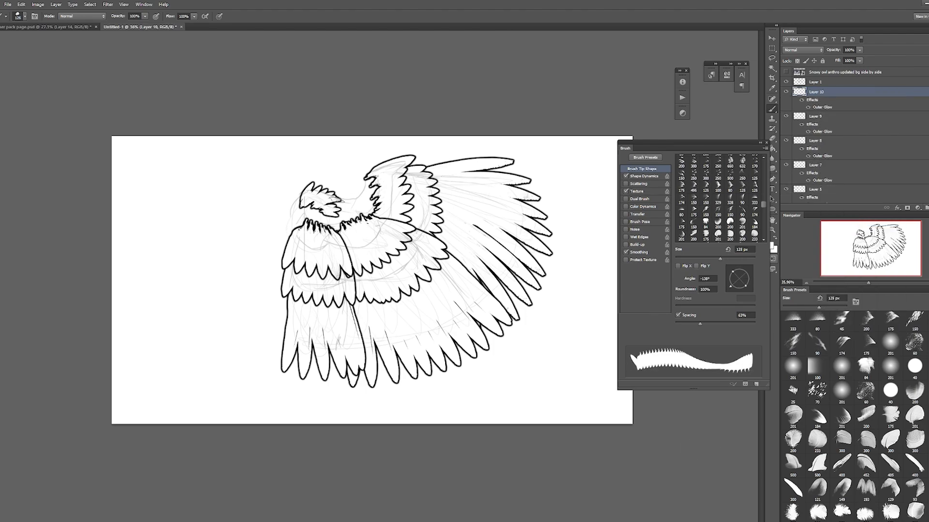
pyautogui.moveTo(335, 199); pyautogui.dragTo(349, 203)
pyautogui.moveTo(352, 200)
pyautogui.mouseDown()
pyautogui.moveTo(378, 172)
pyautogui.moveTo(379, 186)
pyautogui.mouseUp()
pyautogui.hotkey('ctrl', 'z')
pyautogui.press(']')
# Step: Switch to another feather tip at 100 px and paint small feathers over the wrist and forearm, undoing the last stroke
pyautogui.click(808, 420)
pyautogui.click(735, 290)
pyautogui.press('[')
pyautogui.press('[')
pyautogui.press('[')
pyautogui.press('[')
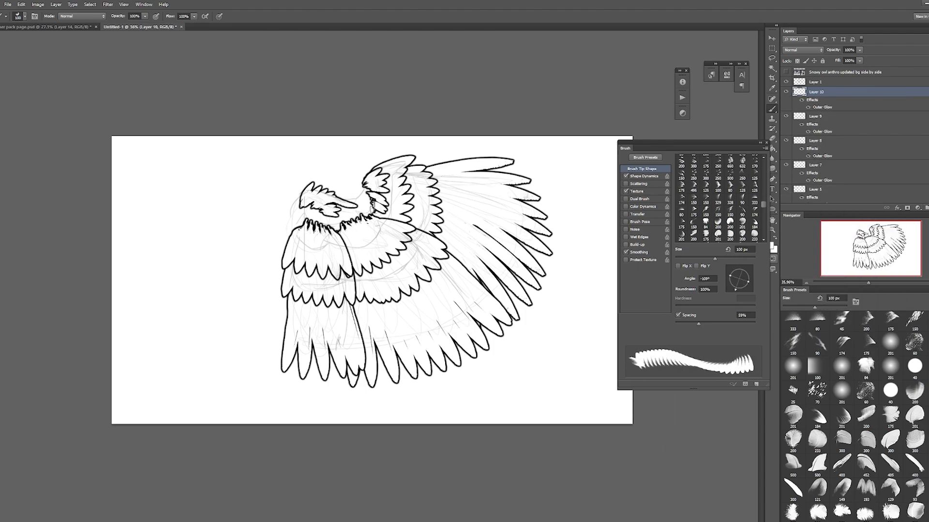
pyautogui.click(744, 273)
pyautogui.press(']')
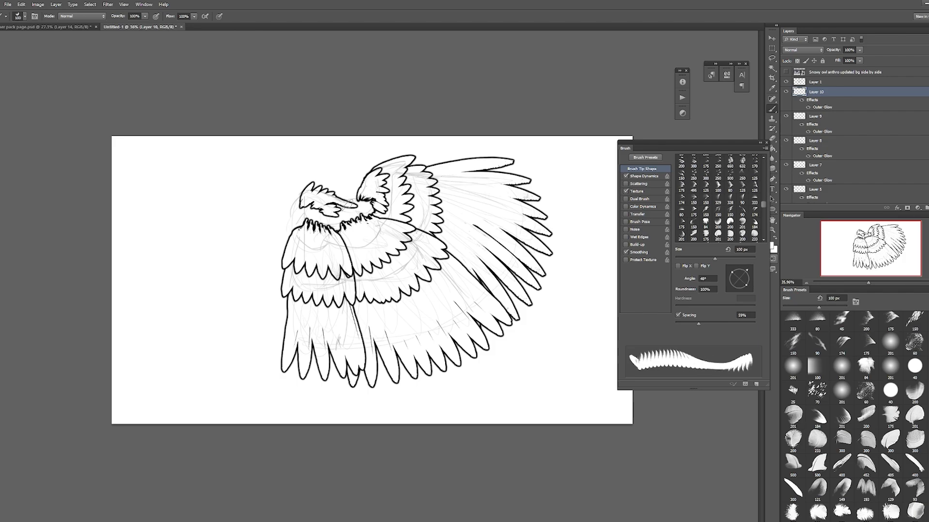
pyautogui.hotkey('ctrl', 'z')
# Step: Flip the brush tip horizontally, rotate it and paint small feathers around the shoulder joint and its lower edge
pyautogui.click(678, 266)
pyautogui.click(729, 285)
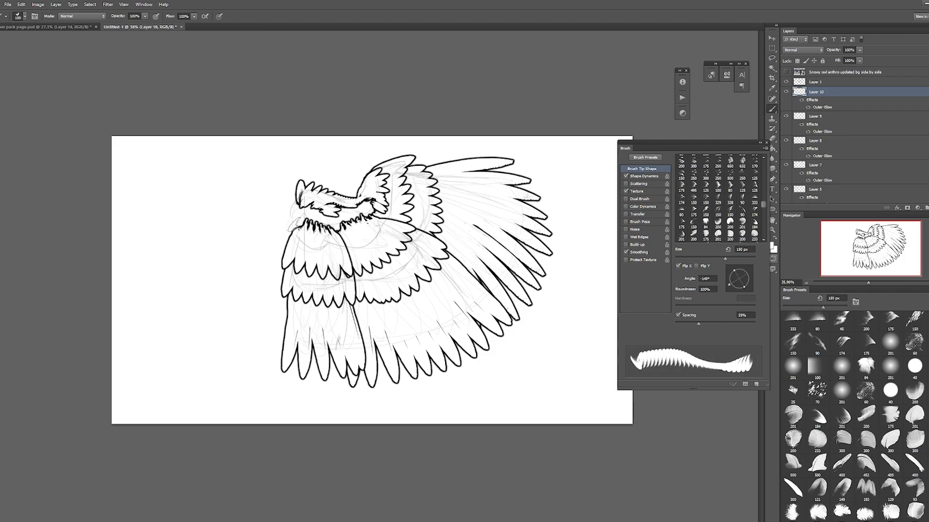
pyautogui.click(734, 287)
pyautogui.click(311, 222)
pyautogui.click(326, 226)
pyautogui.click(339, 229)
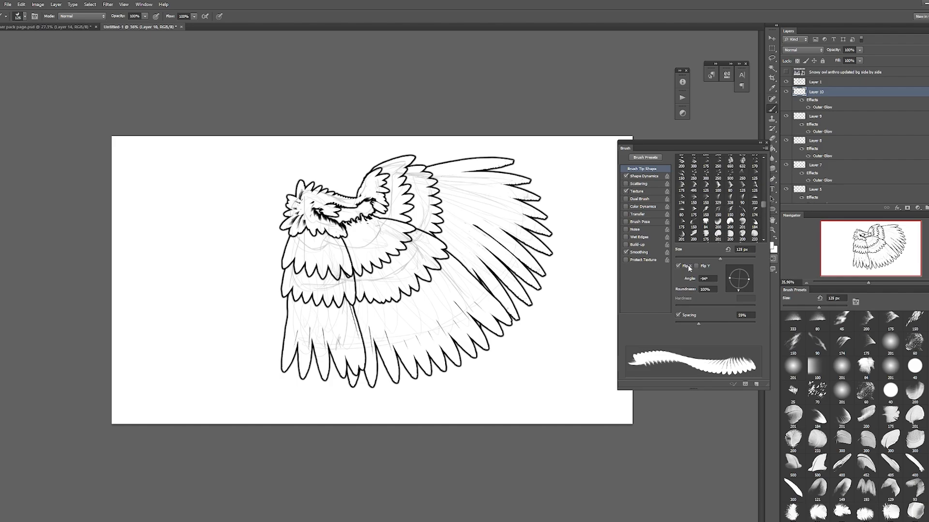
# Step: Unflip the brush tip, fill the remaining forearm gap with small feathers, and hide the rough sketch on Layer 1
pyautogui.click(678, 266)
pyautogui.click(747, 286)
pyautogui.click(376, 206)
pyautogui.click(352, 221)
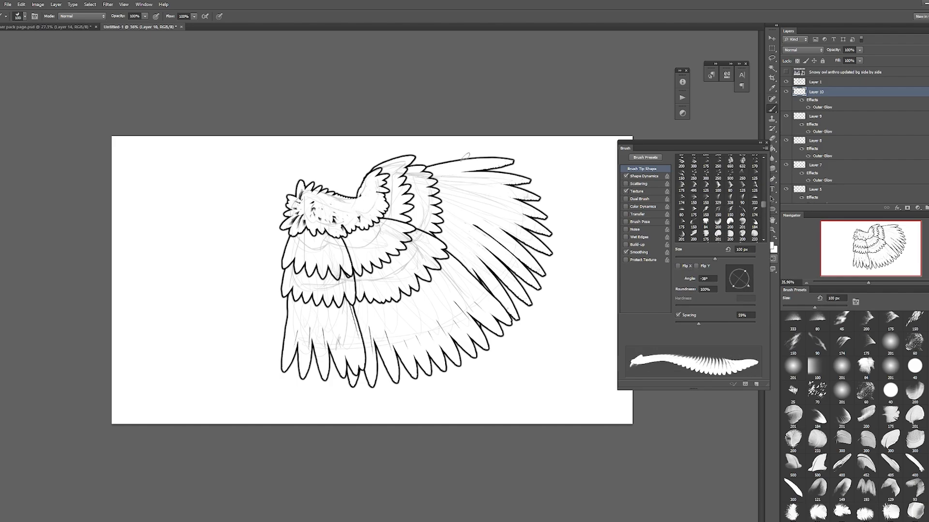
pyautogui.press('F5')
pyautogui.click(786, 82)
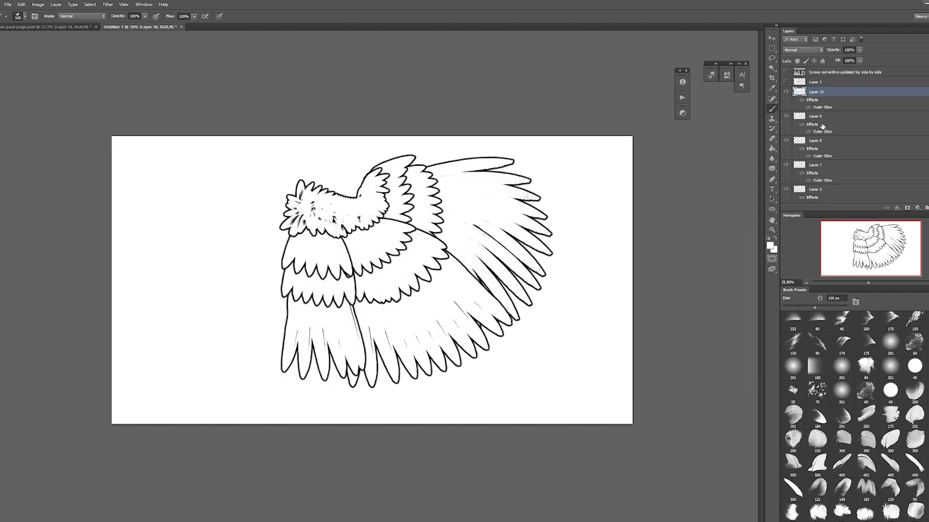
# Step: Duplicate all the Outer Glow feather layers and merge the copies into one layer, keeping the originals in a hidden group
pyautogui.scroll(-5, 822, 127)
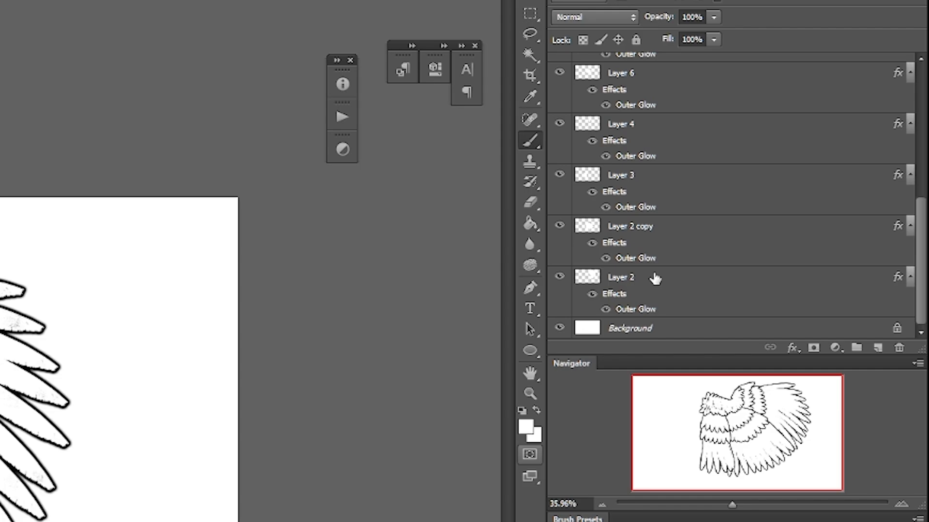
pyautogui.keyDown('shift'); pyautogui.click(655, 278); pyautogui.keyUp('shift')
pyautogui.rightClick(622, 228)
pyautogui.click(643, 271)
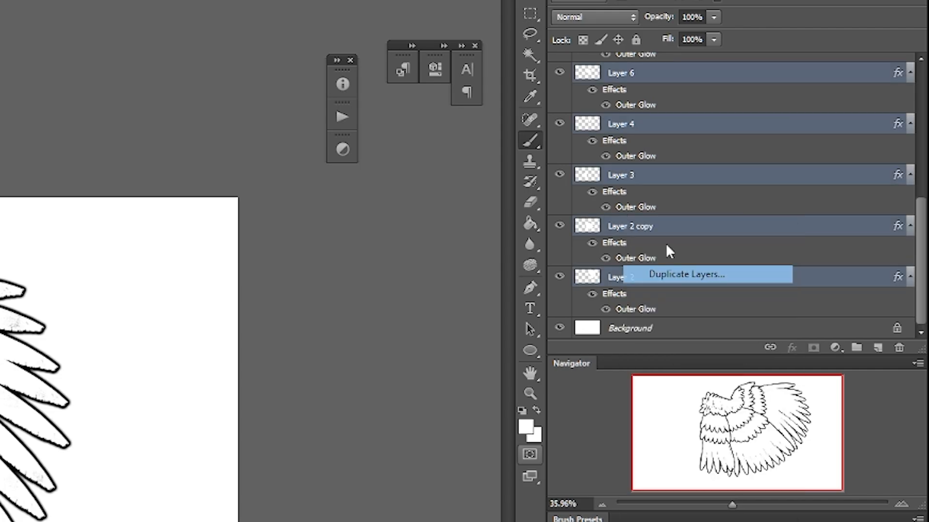
pyautogui.press('Return')
pyautogui.rightClick(627, 85)
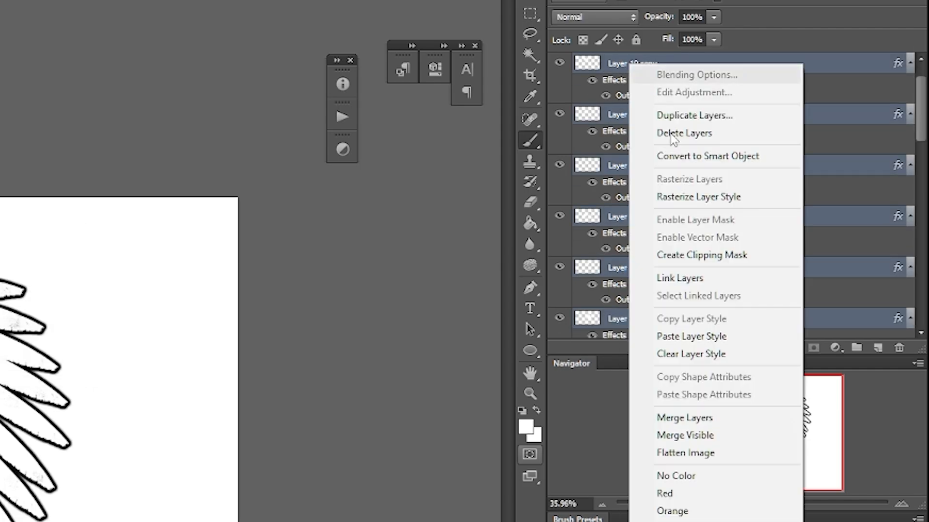
pyautogui.click(731, 417)
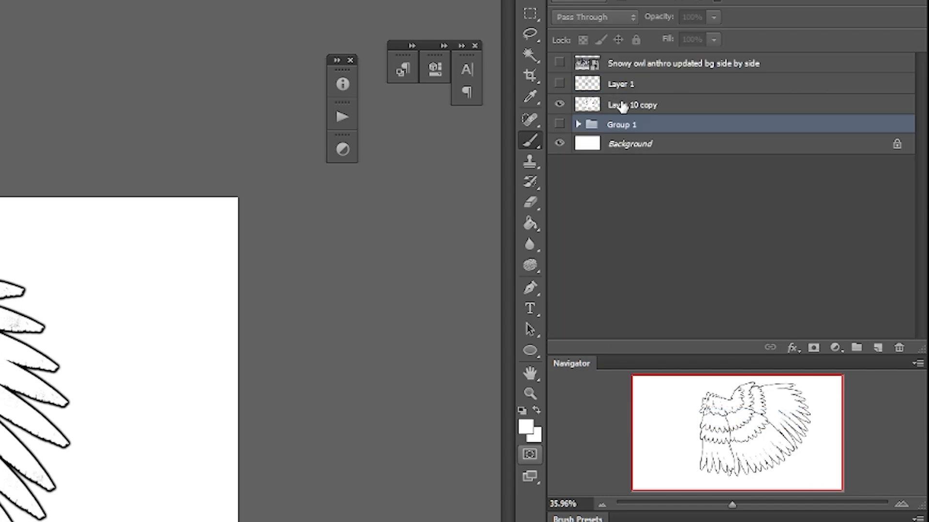
# Step: Duplicate the merged Layer 10 copy and clip the duplicate to it with a clipping mask
pyautogui.click(622, 106)
pyautogui.rightClick(623, 109)
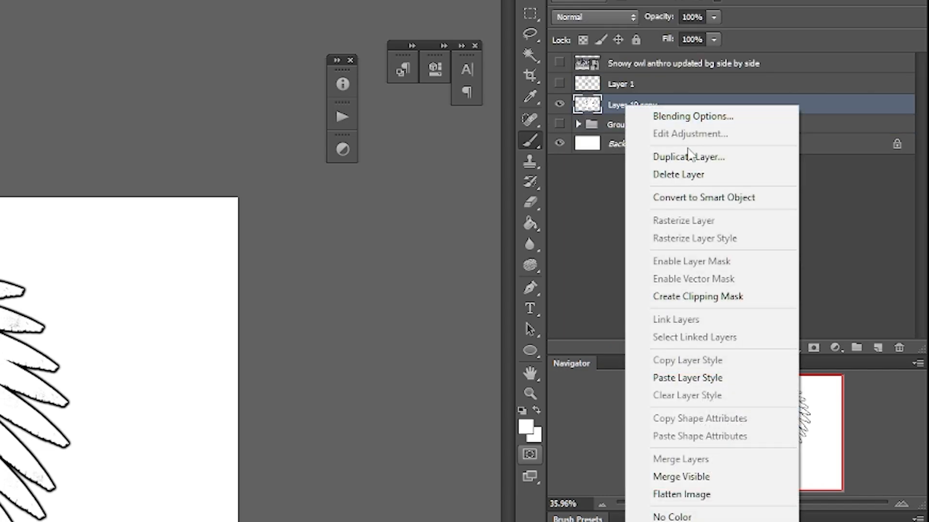
pyautogui.click(689, 158)
pyautogui.press('Return')
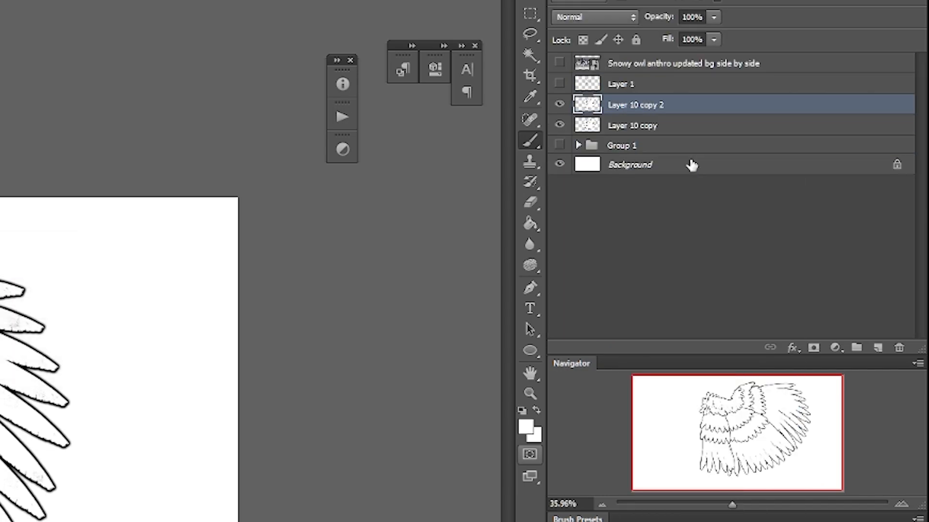
pyautogui.rightClick(673, 106)
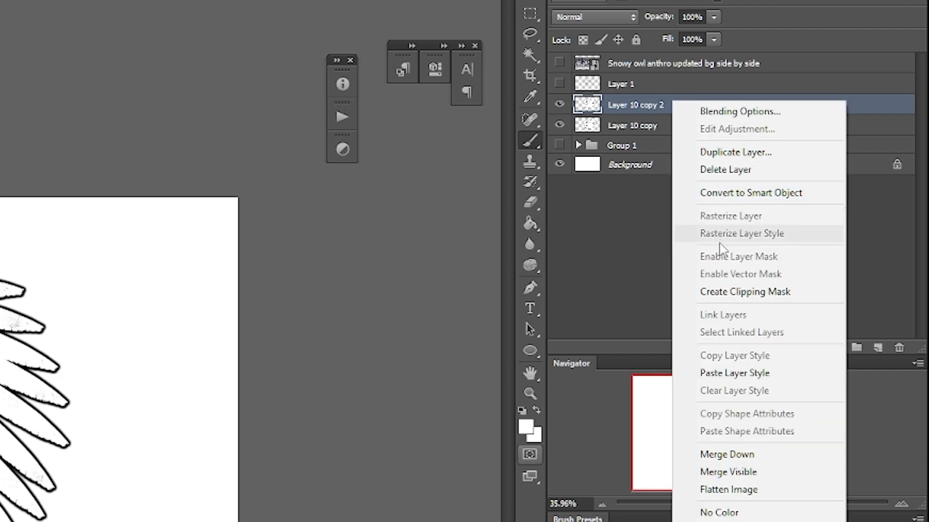
pyautogui.click(732, 292)
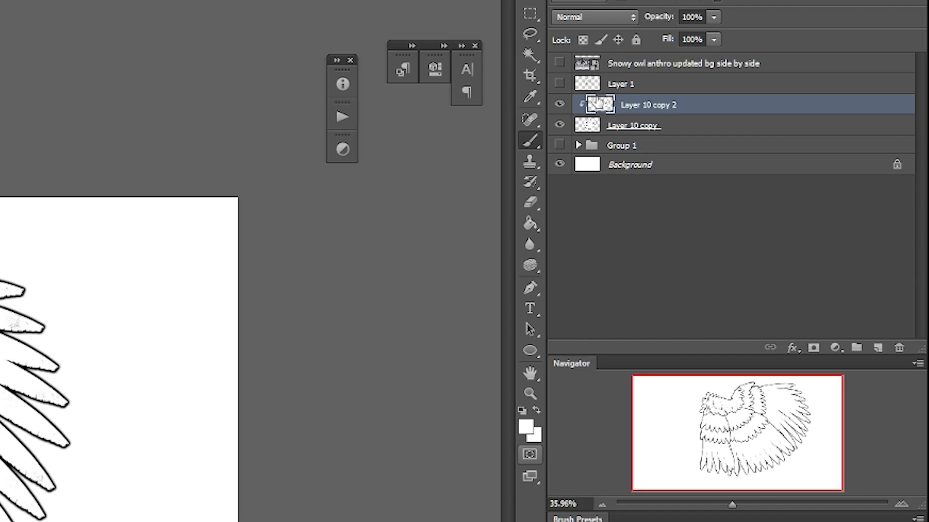
# Step: Add a clipped layer between the two merged wing copies and fill it with white
pyautogui.click(755, 131)
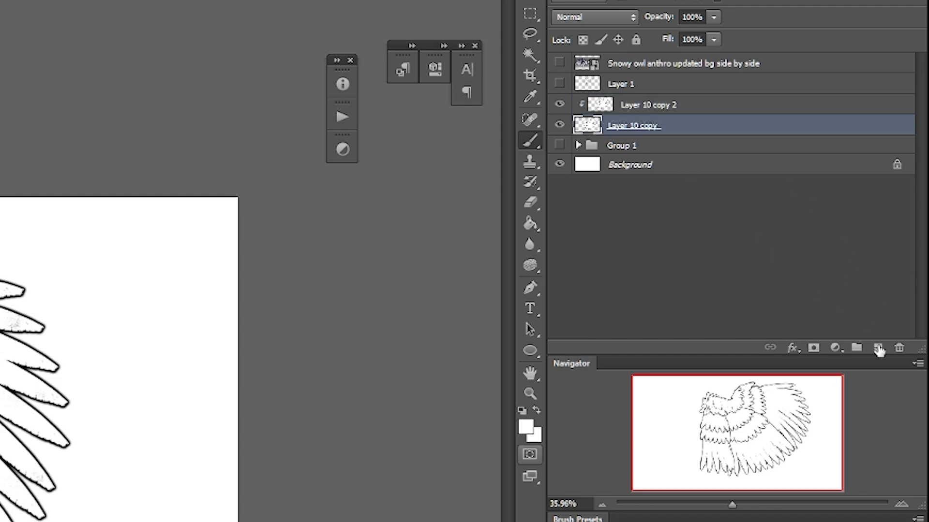
pyautogui.click(878, 348)
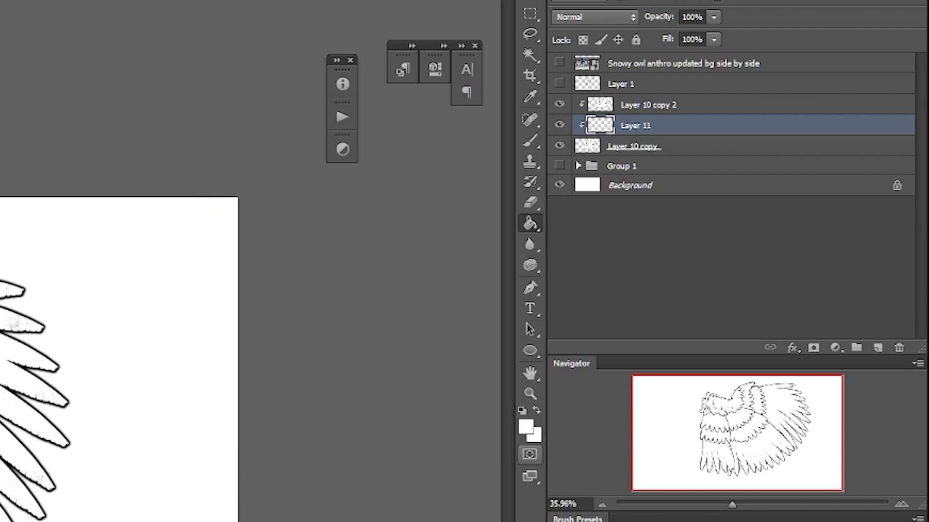
pyautogui.hotkey('alt', 'BackSpace')
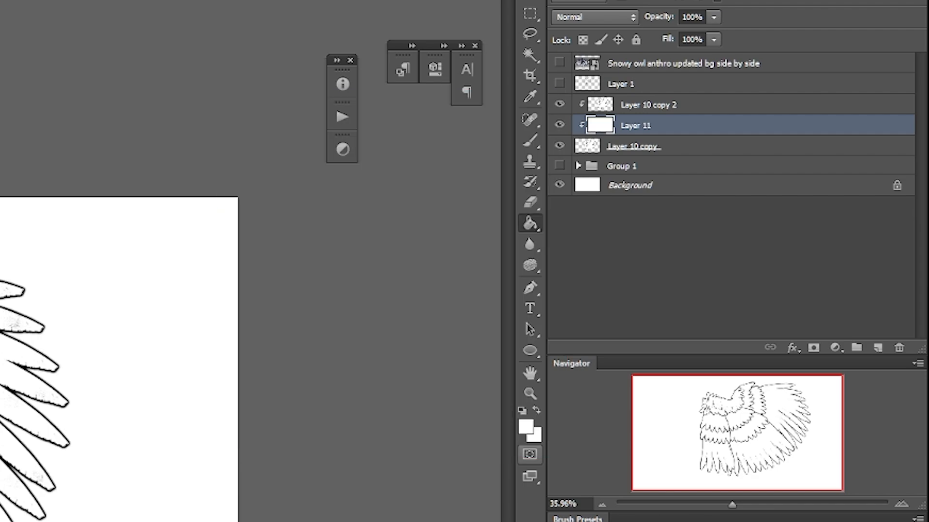
# Step: Add an Inner Glow to Layer 10 copy with Normal blend mode and a black glow colour
pyautogui.click(653, 147)
pyautogui.click(792, 348)
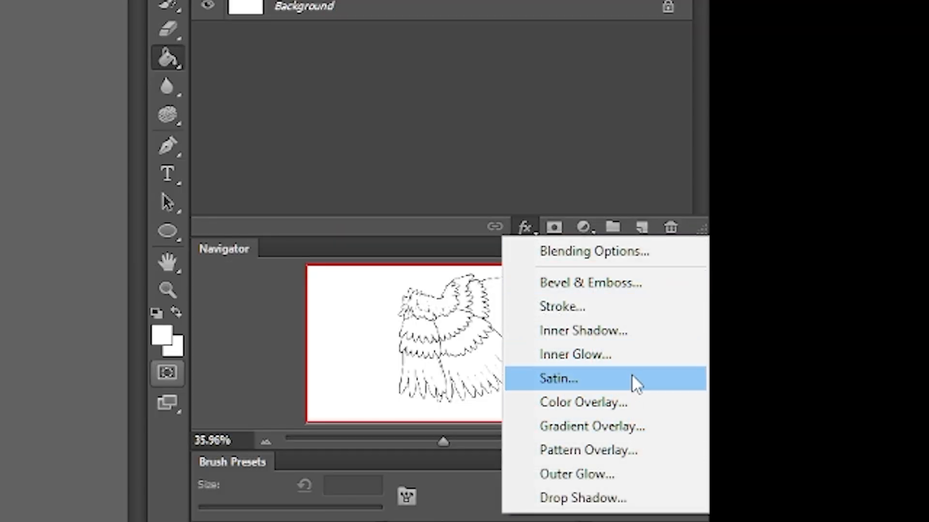
pyautogui.click(634, 354)
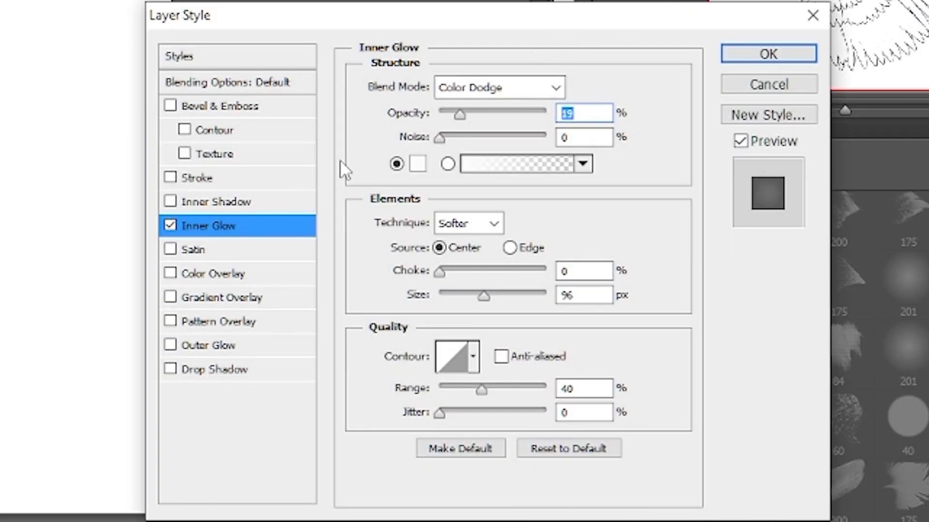
pyautogui.click(556, 88)
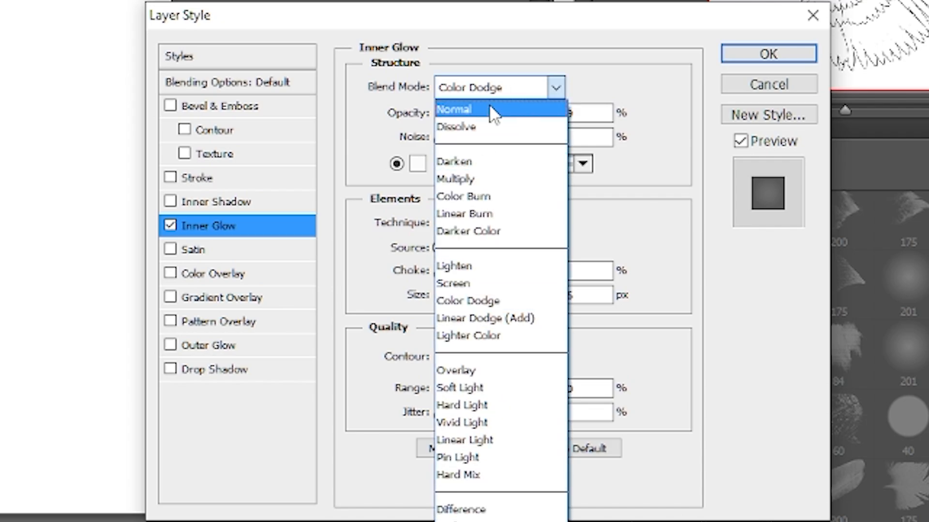
pyautogui.click(489, 104)
pyautogui.click(418, 163)
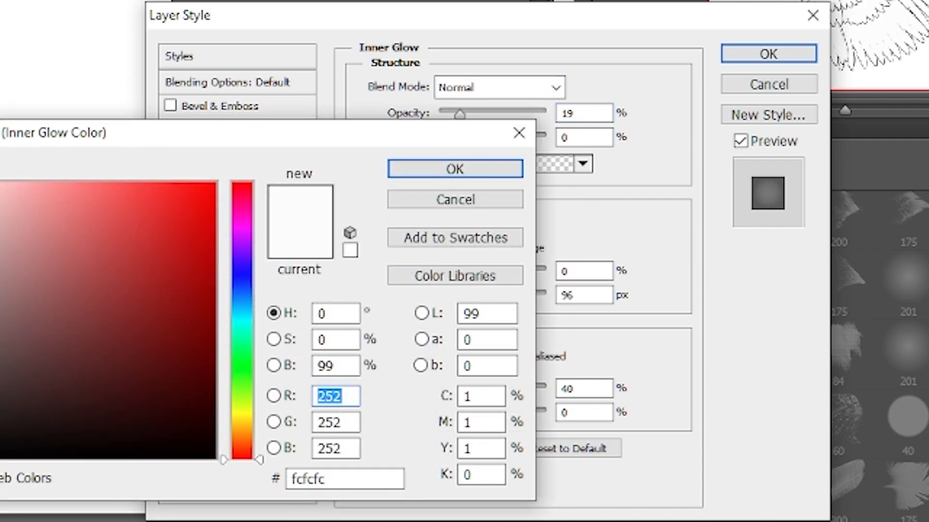
pyautogui.click(1, 457)
pyautogui.click(452, 172)
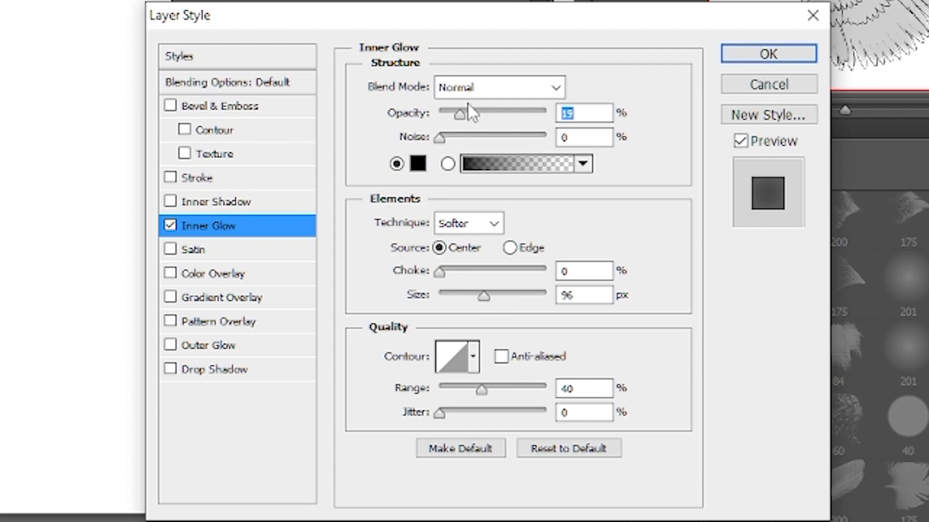
# Step: Set the Inner Glow to 100% opacity from the Edge with a smaller size, compare it on and off, and apply it
pyautogui.moveTo(467, 104); pyautogui.dragTo(644, 103)
pyautogui.click(509, 248)
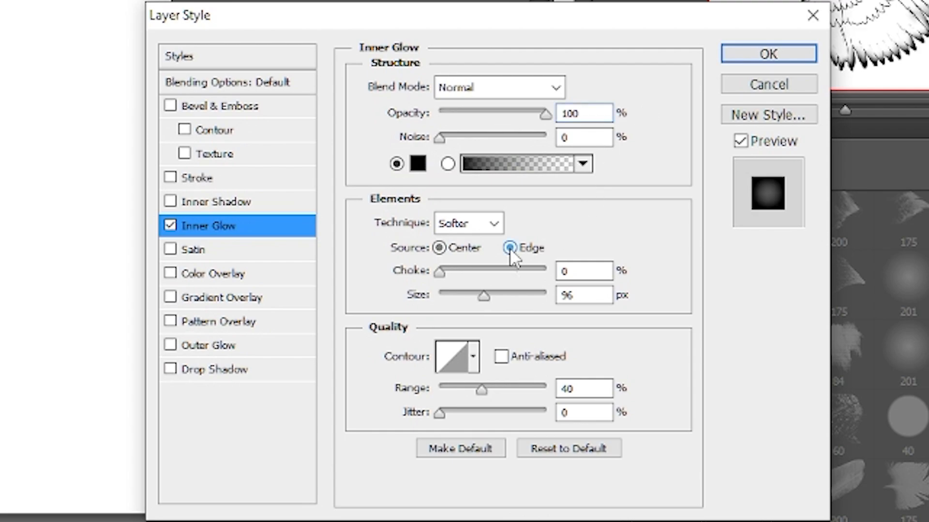
pyautogui.moveTo(483, 296); pyautogui.dragTo(450, 297)
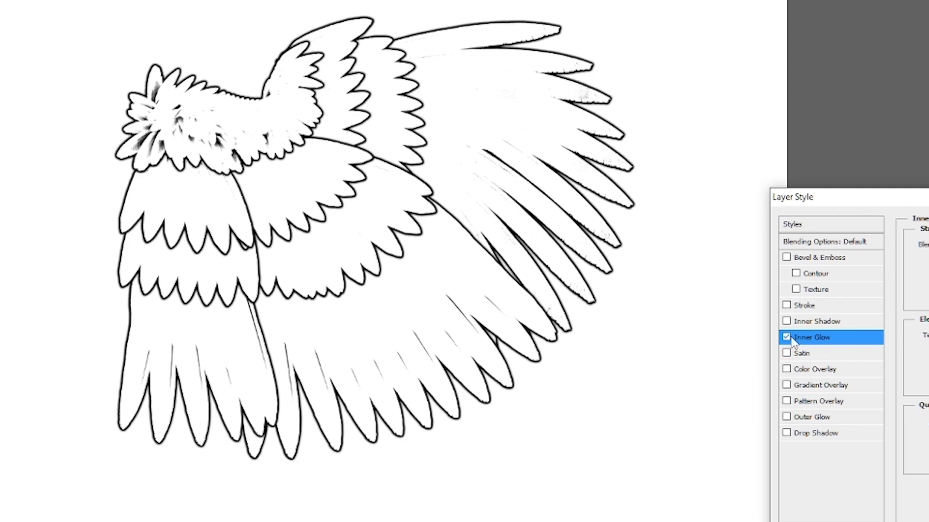
pyautogui.click(787, 337)
pyautogui.click(787, 337)
pyautogui.click(786, 339)
pyautogui.click(786, 338)
pyautogui.click(802, 50)
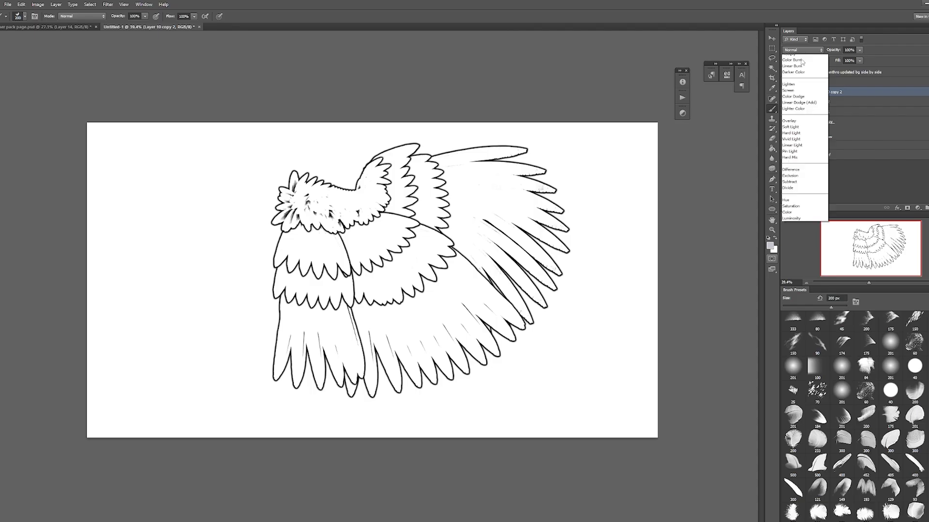
# Step: Add a new layer above the Background, fill it with dark grey, and select the clipped lavender-grey Layer 12
pyautogui.click(791, 75)
pyautogui.click(820, 155)
pyautogui.hotkey('ctrl', 'shift', 'n')
pyautogui.hotkey('alt', 'BackSpace')
pyautogui.click(822, 102)
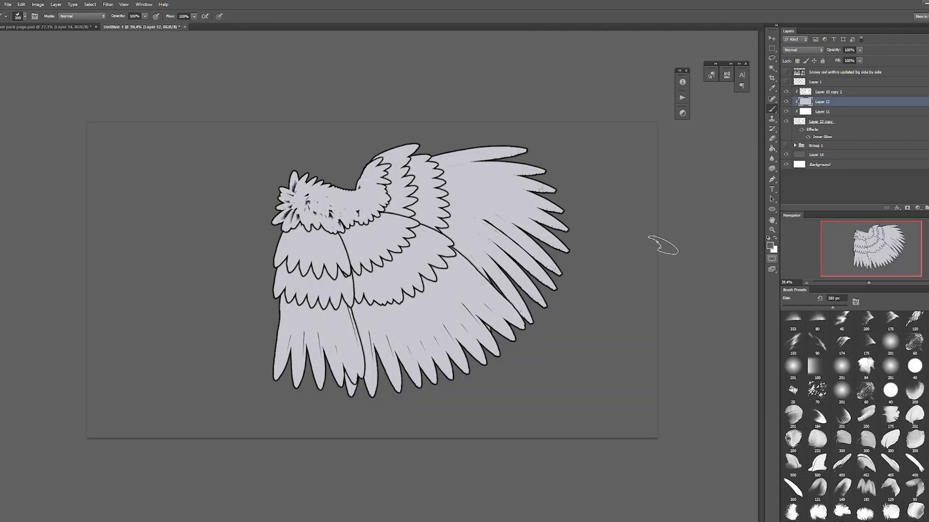
# Step: Pick a near-white colour and paint the primary feathers on Layer 12
pyautogui.click(769, 246)
pyautogui.click(739, 300)
pyautogui.moveTo(493, 167); pyautogui.dragTo(512, 285)
pyautogui.moveTo(437, 169); pyautogui.dragTo(440, 232)
# Step: Pick a pale lavender and paint the secondary feathers and the outer row of primary coverts
pyautogui.click(769, 246)
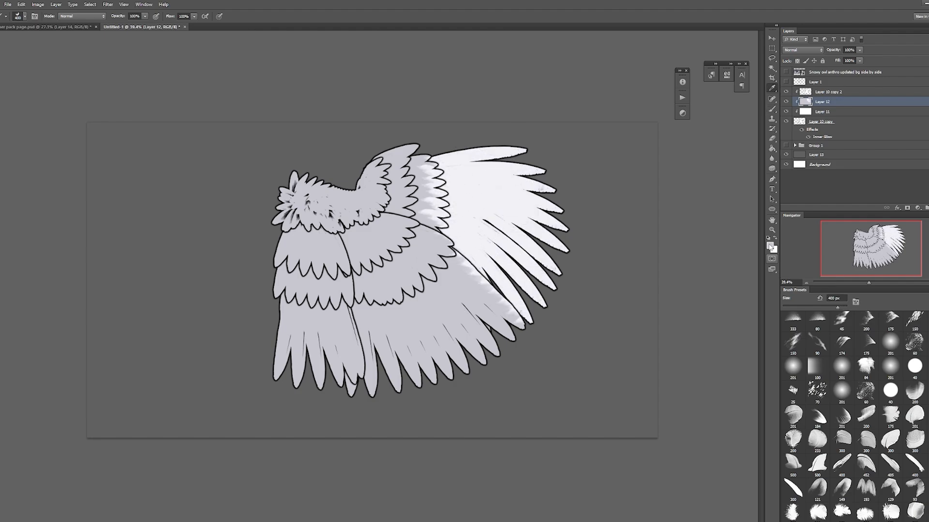
pyautogui.click(556, 307)
pyautogui.click(739, 299)
pyautogui.moveTo(464, 338)
pyautogui.mouseDown()
pyautogui.moveTo(429, 297)
pyautogui.moveTo(503, 310)
pyautogui.mouseUp()
pyautogui.moveTo(426, 167); pyautogui.dragTo(437, 227)
# Step: Enlarge the brush, pick a medium grey-purple and paint the upper covert rows and shoulder feathers
pyautogui.press(']')
pyautogui.moveTo(377, 285)
pyautogui.mouseDown()
pyautogui.moveTo(431, 251)
pyautogui.moveTo(367, 245)
pyautogui.moveTo(324, 208)
pyautogui.moveTo(324, 285)
pyautogui.mouseUp()
pyautogui.click(769, 246)
pyautogui.click(562, 342)
pyautogui.click(731, 303)
# Step: Pick the dark grey-purple 6f6f82 and paint the upper covert row over the innermost feathers
pyautogui.click(769, 246)
pyautogui.click(567, 356)
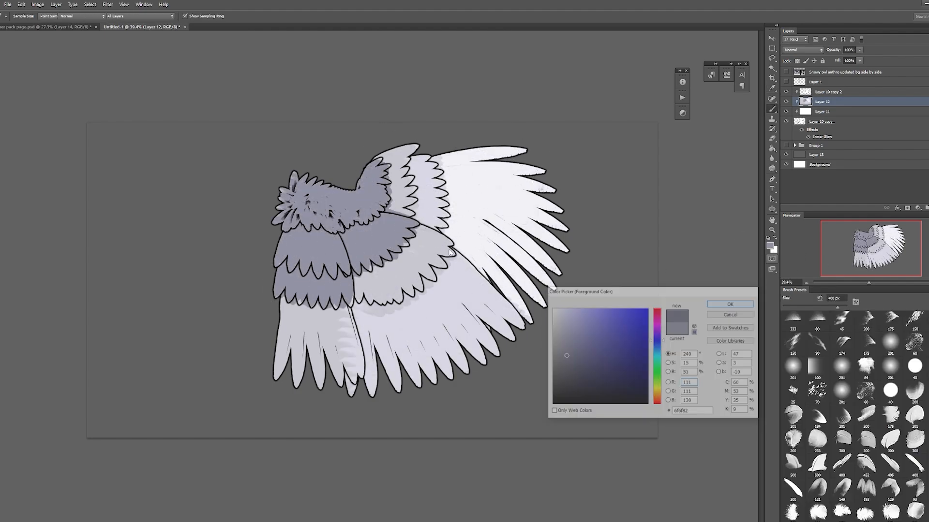
pyautogui.click(730, 303)
pyautogui.moveTo(297, 246); pyautogui.dragTo(334, 251)
# Step: Reduce the brush and repaint colour spills on the innermost feathers and covert edges using colours sampled from the wing
pyautogui.press('[')
pyautogui.press('[')
pyautogui.press('[')
pyautogui.press('[')
pyautogui.keyDown('alt'); pyautogui.click(327, 323); pyautogui.keyUp('alt')
pyautogui.moveTo(346, 324); pyautogui.dragTo(356, 375)
pyautogui.keyDown('alt'); pyautogui.click(419, 314); pyautogui.keyUp('alt')
pyautogui.keyDown('alt'); pyautogui.click(398, 198); pyautogui.keyUp('alt')
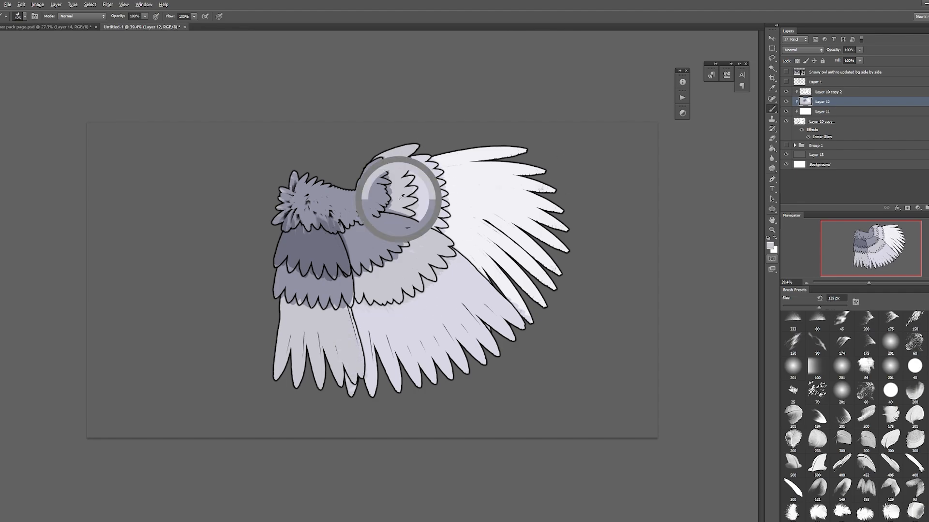
pyautogui.press('[')
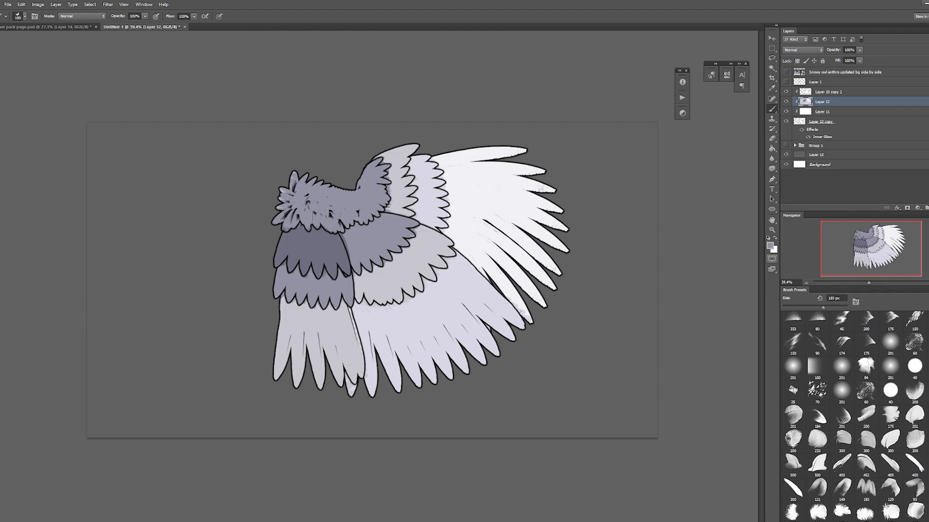
# Step: Sample the dark grey-purple coverts, enlarge the brush to 280 px and paint shading over the shoulder feathers
pyautogui.keyDown('alt'); pyautogui.click(311, 239); pyautogui.keyUp('alt')
pyautogui.press(']')
pyautogui.press(']')
pyautogui.press(']')
pyautogui.moveTo(293, 191); pyautogui.dragTo(358, 205)
pyautogui.press('F5')
pyautogui.click(748, 286)
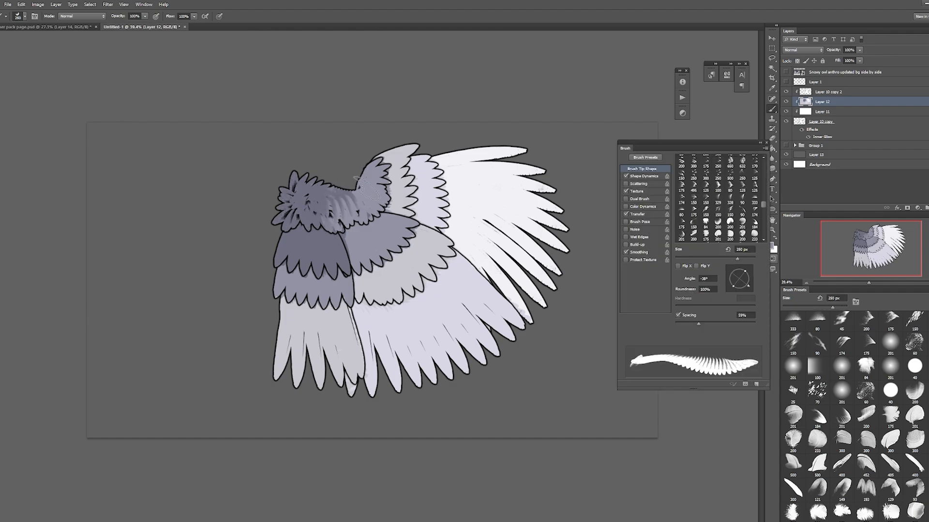
pyautogui.press('F5')
# Step: Fill the light grey innermost feathers and secondary coverts with a more purple lavender using the Paint Bucket
pyautogui.hotkey('ctrl', 'u')
pyautogui.press('Escape')
pyautogui.press('g')
pyautogui.click(770, 247)
pyautogui.click(731, 304)
pyautogui.click(315, 334)
# Step: Shift the hue of the wing colours on Layer 12 slightly with Hue/Saturation
pyautogui.press('e')
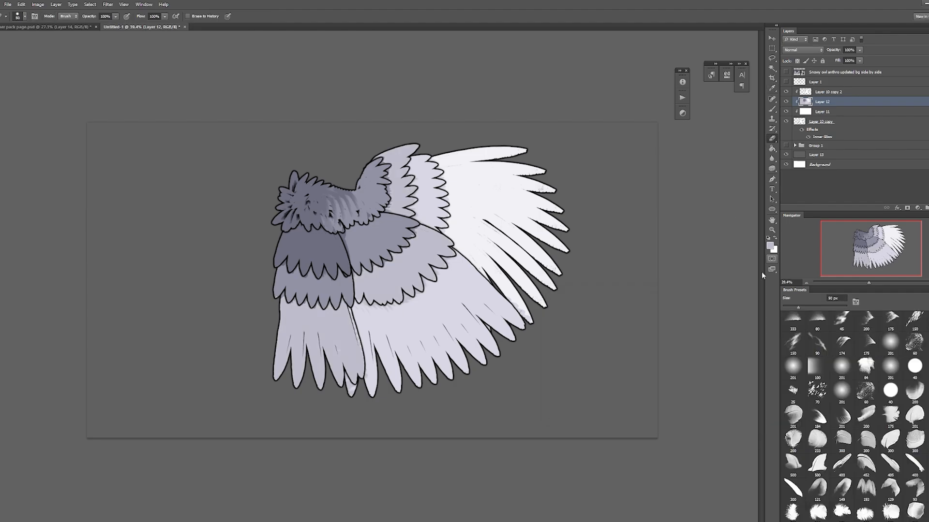
pyautogui.hotkey('ctrl', 'u')
pyautogui.moveTo(833, 148); pyautogui.dragTo(831, 148)
pyautogui.click(915, 112)
# Step: Add a clipped layer above Layer 12 and set a 10 px brush's Transfer opacity to pen pressure with a 53% minimum
pyautogui.click(927, 207)
pyautogui.press('b')
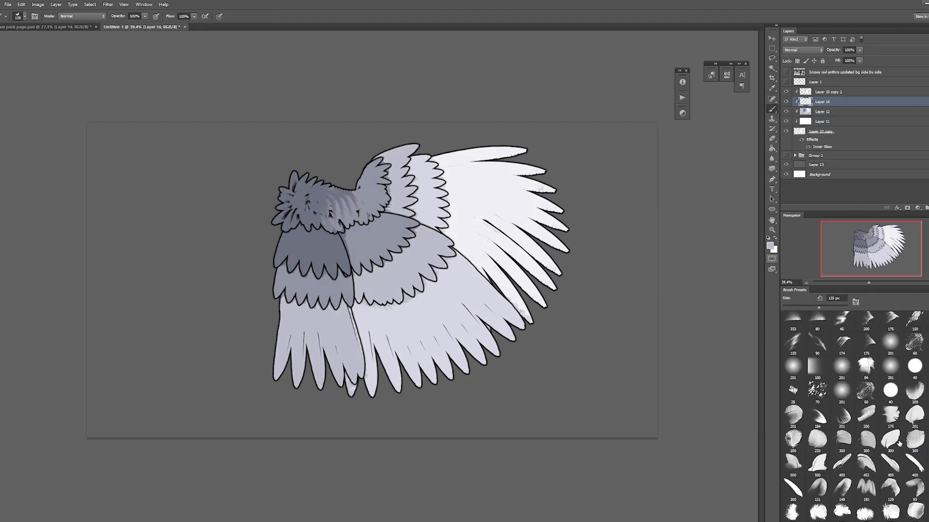
pyautogui.press('F5')
pyautogui.moveTo(198, 25); pyautogui.dragTo(167, 26)
pyautogui.click(706, 159)
pyautogui.click(638, 215)
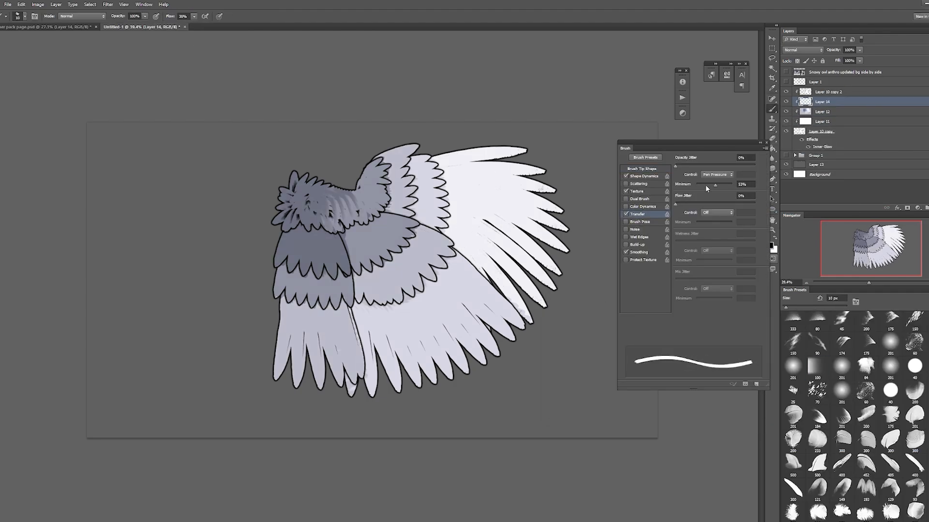
# Step: Reset the colours to black, sketch thin lines along the white primary feathers on the new layer, and hide that layer
pyautogui.press('F5')
pyautogui.press('d')
pyautogui.moveTo(439, 228); pyautogui.dragTo(494, 278)
pyautogui.moveTo(448, 218); pyautogui.dragTo(510, 261)
pyautogui.moveTo(442, 192); pyautogui.dragTo(517, 245)
pyautogui.moveTo(434, 170)
pyautogui.mouseDown()
pyautogui.moveTo(500, 191)
pyautogui.moveTo(487, 160)
pyautogui.mouseUp()
pyautogui.moveTo(440, 264); pyautogui.dragTo(489, 314)
pyautogui.click(785, 102)
# Step: Add another clipped layer and pick an enlarged thin curved-line brush for the feather shafts
pyautogui.click(928, 208)
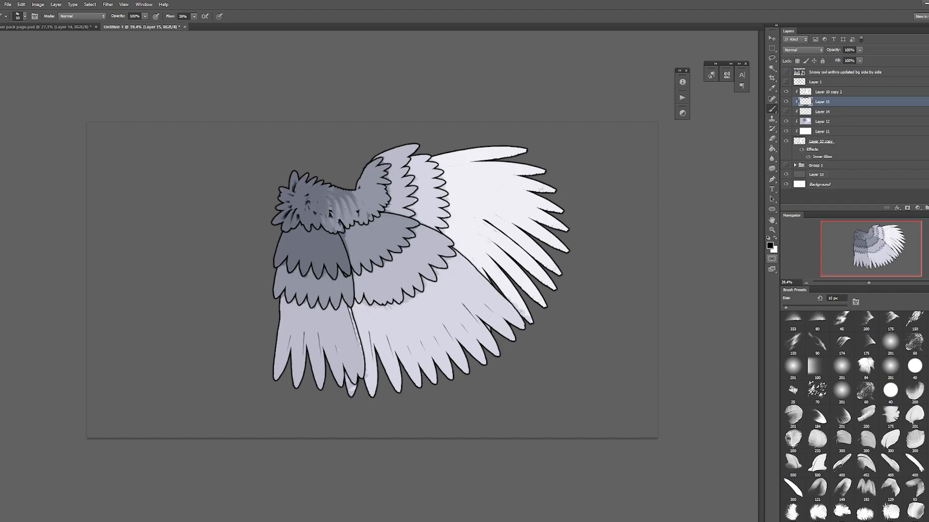
pyautogui.scroll(-4, 841, 416)
pyautogui.click(793, 413)
pyautogui.press('F5')
pyautogui.click(642, 169)
pyautogui.press(']')
pyautogui.press(']')
pyautogui.press(']')
# Step: Disable the brush's Transfer setting and stamp thin shaft lines on the long lavender secondary feathers
pyautogui.click(457, 332)
pyautogui.click(626, 215)
pyautogui.click(474, 305)
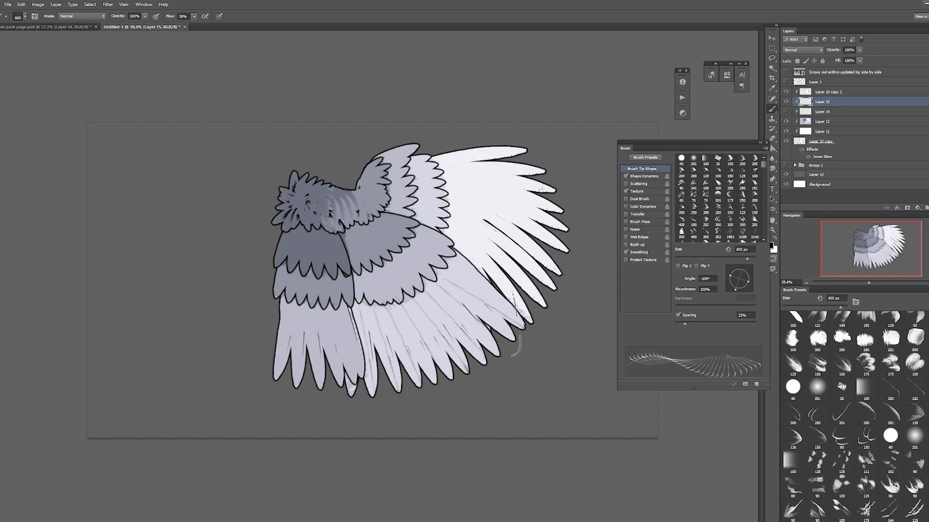
pyautogui.click(464, 301)
pyautogui.click(440, 316)
pyautogui.click(412, 338)
pyautogui.click(391, 334)
# Step: Add shaft lines and dark base shading to the white primaries using a brush tip at 52% roundness, erasing stray marks
pyautogui.click(717, 194)
pyautogui.moveTo(739, 269); pyautogui.dragTo(739, 275)
pyautogui.click(484, 188)
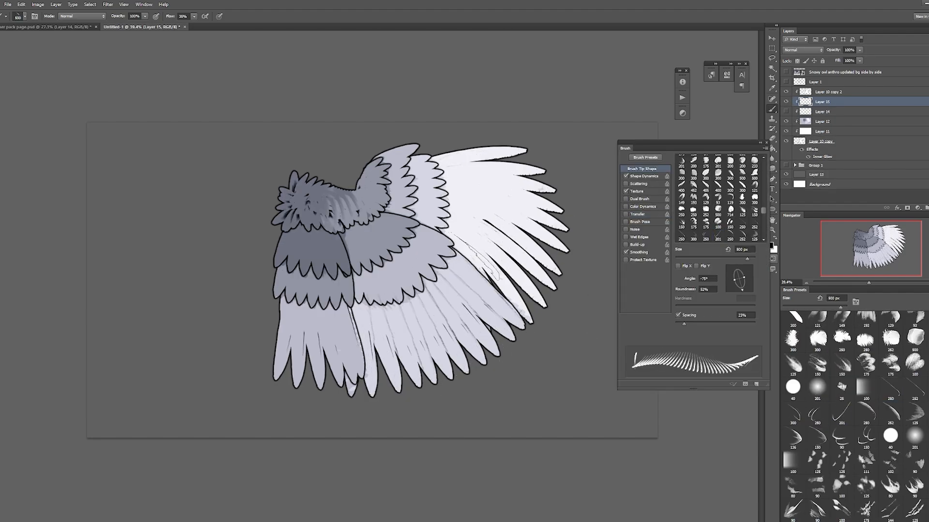
pyautogui.press('F5')
pyautogui.press('e')
pyautogui.click(818, 387)
pyautogui.moveTo(488, 264); pyautogui.dragTo(543, 166)
pyautogui.press('b')
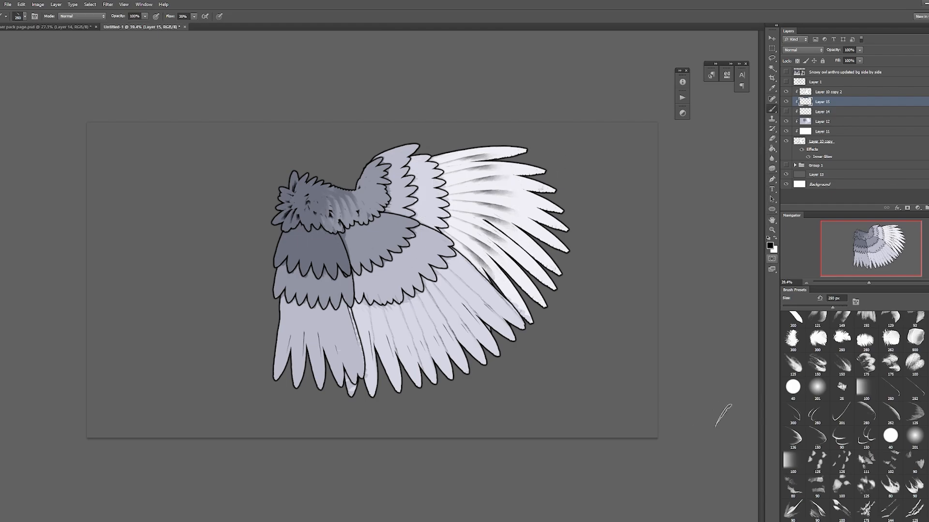
# Step: Add a new clipped layer, stamp shaft lines on the lavender secondary and primary coverts, and erase the spills
pyautogui.click(927, 208)
pyautogui.press('F5')
pyautogui.click(404, 280)
pyautogui.press('e')
pyautogui.press('b')
pyautogui.click(429, 180)
pyautogui.press('e')
pyautogui.moveTo(438, 184); pyautogui.dragTo(453, 224)
# Step: Stamp shaft lines on the darker grey coverts in the middle of the wing and erase the excess
pyautogui.press('b')
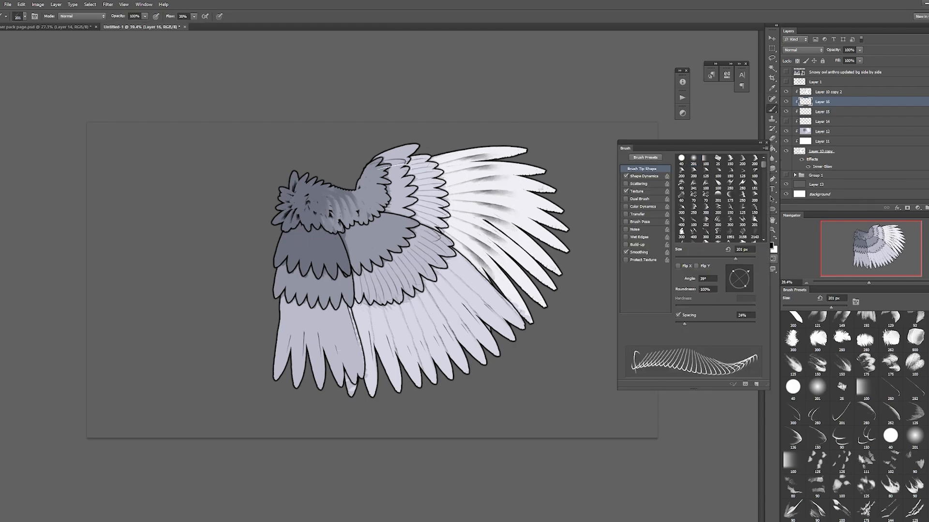
pyautogui.click(398, 181)
pyautogui.click(387, 237)
pyautogui.press('e')
pyautogui.press('F5')
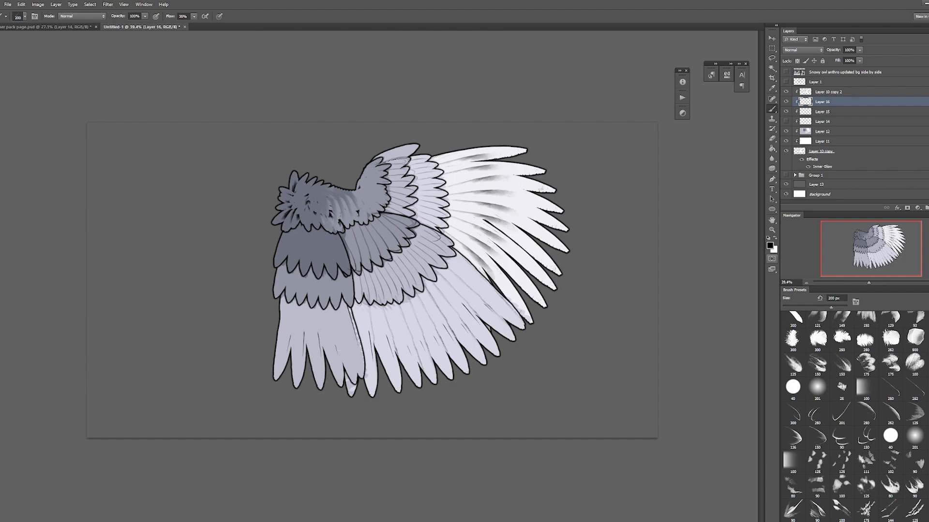
# Step: Draw shaft lines on the two rows of dark coverts nearest the body
pyautogui.press('b')
pyautogui.press('F5')
pyautogui.press('F5')
pyautogui.click(306, 249)
pyautogui.click(334, 266)
pyautogui.press('e')
pyautogui.press('s')
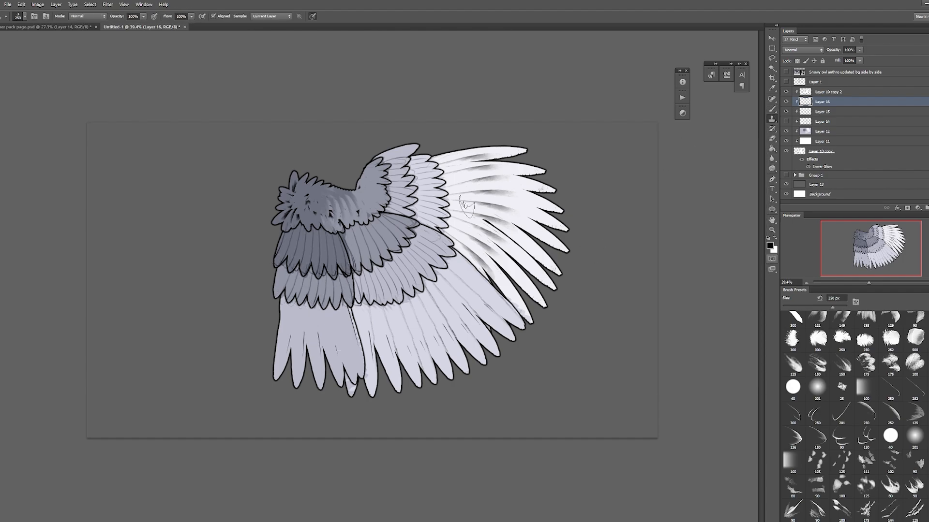
# Step: Stamp shaft lines on the long innermost feathers below the coverts and erase the stray ends
pyautogui.press('b')
pyautogui.click(305, 355)
pyautogui.click(286, 345)
pyautogui.click(303, 351)
pyautogui.click(319, 349)
pyautogui.click(350, 347)
pyautogui.press('e')
pyautogui.moveTo(356, 374); pyautogui.dragTo(314, 380)
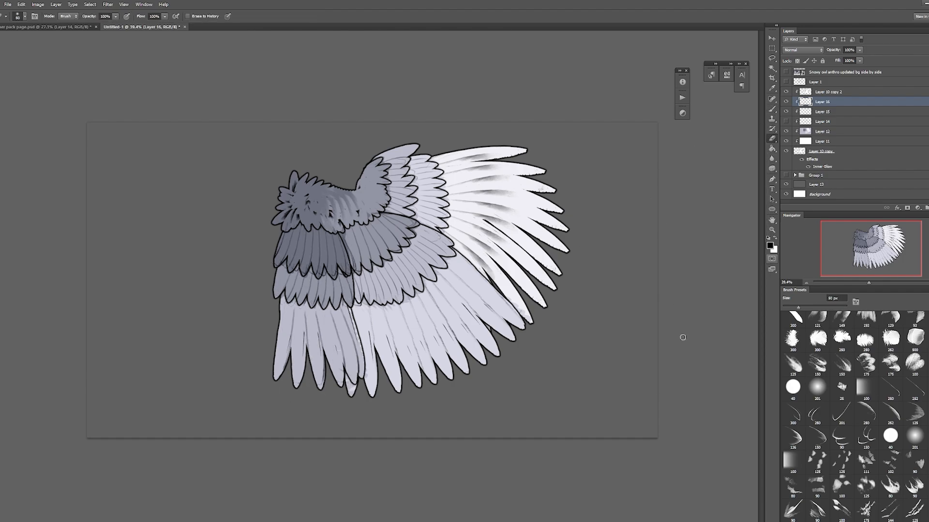
# Step: Merge Layer 15 with Layer 16 and add a new clipped layer directly above Layer 12
pyautogui.keyDown('shift'); pyautogui.click(828, 113); pyautogui.keyUp('shift')
pyautogui.rightClick(829, 113)
pyautogui.click(853, 279)
pyautogui.click(834, 121)
pyautogui.hotkey('ctrl', 'shift', 'alt', 'n')
# Step: Choose a spotted feather-marking brush from the presets and set a near-black foreground colour
pyautogui.press('b')
pyautogui.scroll(-15, 860, 415)
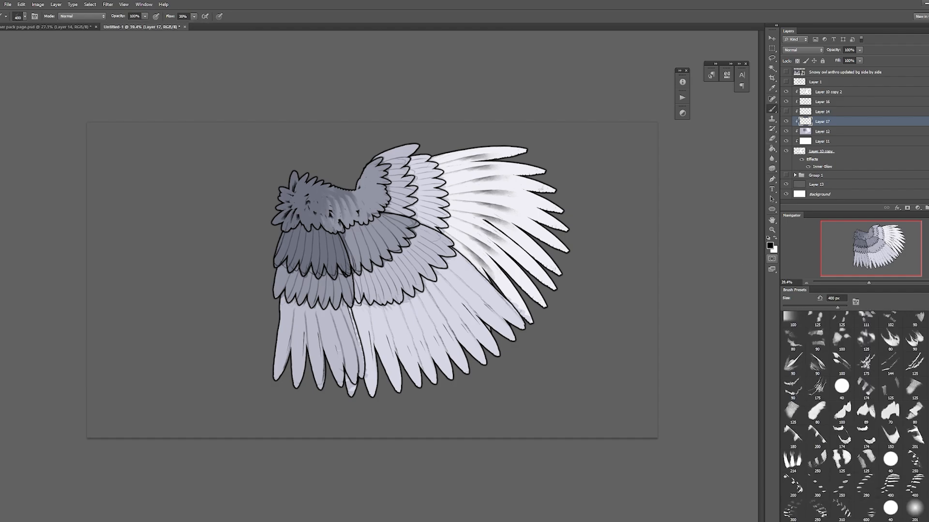
pyautogui.click(865, 490)
pyautogui.click(788, 445)
pyautogui.click(769, 246)
pyautogui.click(535, 381)
pyautogui.click(700, 296)
pyautogui.click(507, 269)
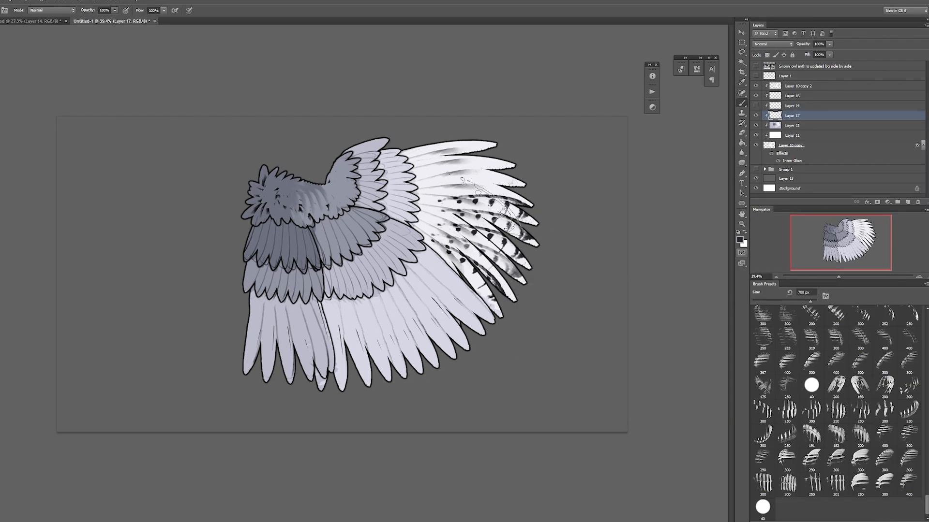
pyautogui.hotkey('ctrl', 'alt', 'z')
pyautogui.hotkey('ctrl', 'alt', 'z')
pyautogui.hotkey('ctrl', 'alt', 'z')
pyautogui.click(491, 155)
pyautogui.click(488, 270)
pyautogui.hotkey('ctrl', 'alt', 'z')
pyautogui.hotkey('ctrl', 'alt', 'z')
pyautogui.hotkey('ctrl', 'alt', 'z')
pyautogui.hotkey('ctrl', 'alt', 'z')
pyautogui.click(462, 277)
pyautogui.click(490, 250)
pyautogui.click(491, 210)
pyautogui.click(466, 159)
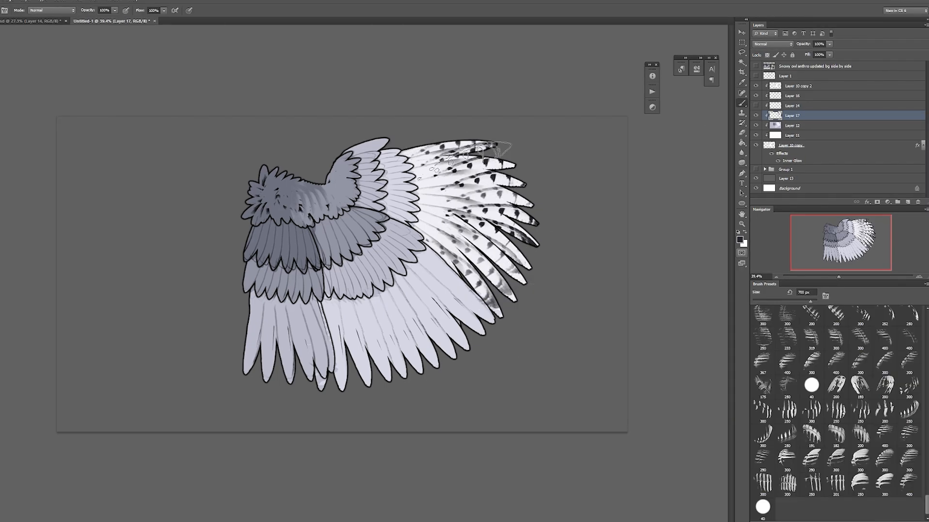
pyautogui.hotkey('ctrl', 'alt', 'z')
pyautogui.hotkey('ctrl', 'alt', 'z')
pyautogui.hotkey('ctrl', 'alt', 'z')
pyautogui.hotkey('ctrl', 'alt', 'z')
pyautogui.hotkey('ctrl', 'alt', 'z')
pyautogui.hotkey('ctrl', 'alt', 'z')
# Step: Stamp dark spotted markings on the five uppermost white primaries with the 700 px brush
pyautogui.click(455, 151)
pyautogui.click(467, 163)
pyautogui.click(474, 175)
pyautogui.click(482, 188)
pyautogui.click(491, 201)
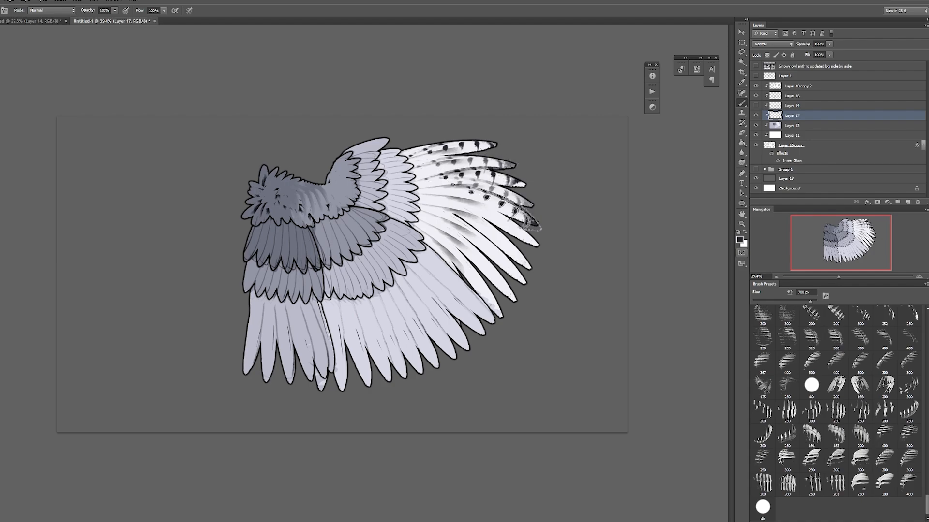
# Step: Stamp the same dark spots on the remaining lower primaries, undoing and redoing misplaced marks
pyautogui.click(494, 217)
pyautogui.click(492, 235)
pyautogui.click(489, 247)
pyautogui.hotkey('ctrl', 'alt', 'z')
pyautogui.hotkey('ctrl', 'alt', 'z')
pyautogui.click(487, 260)
pyautogui.click(479, 269)
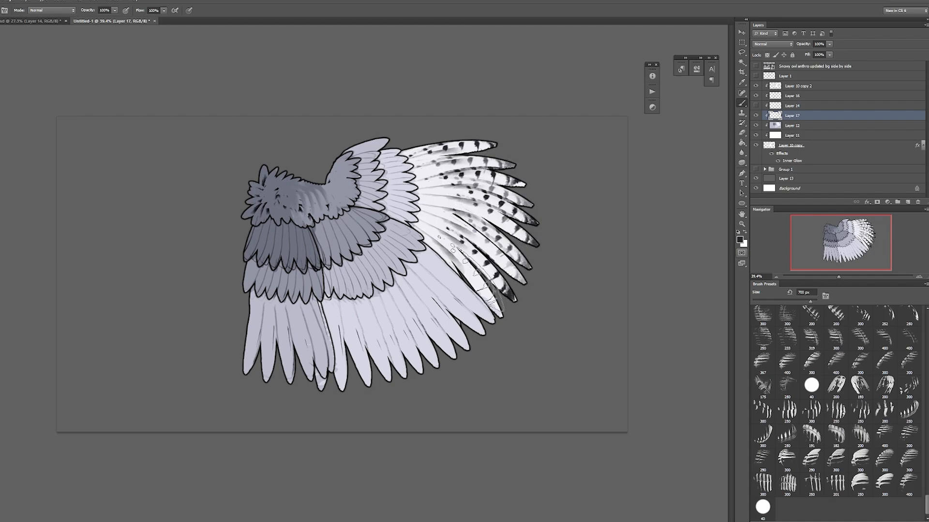
pyautogui.click(470, 276)
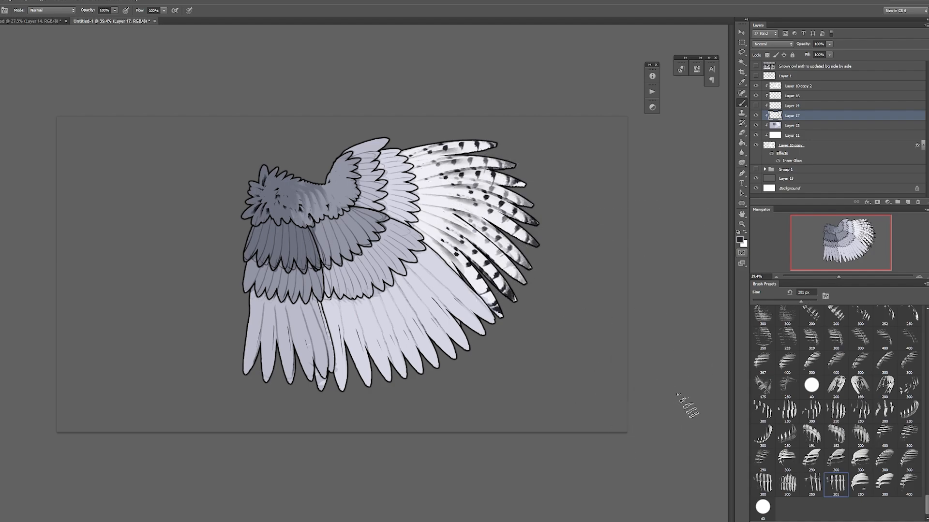
# Step: Paint dark barring across the secondaries and innermost feathers with a horizontally flipped bar brush at 66% spacing
pyautogui.press('F5')
pyautogui.moveTo(351, 330)
pyautogui.mouseDown()
pyautogui.moveTo(400, 320)
pyautogui.moveTo(444, 281)
pyautogui.mouseUp()
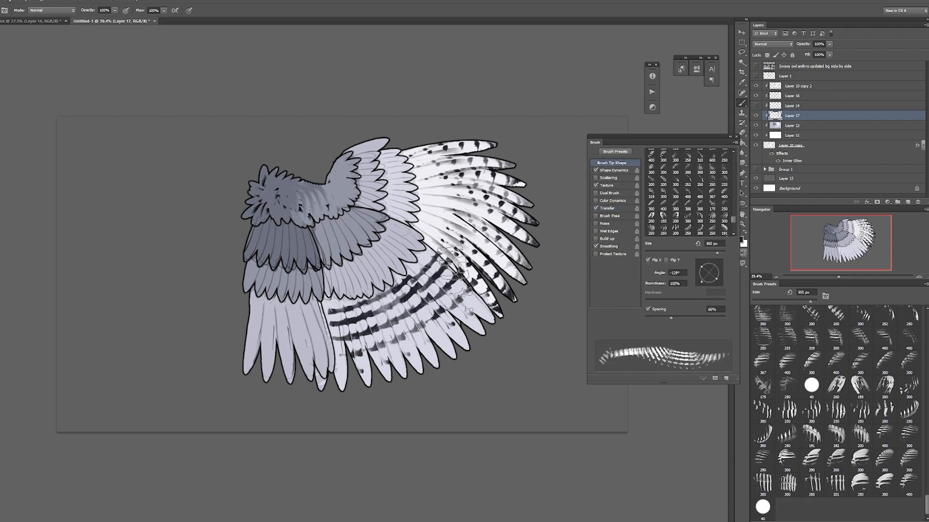
pyautogui.hotkey('ctrl', 'z')
pyautogui.moveTo(349, 330); pyautogui.dragTo(439, 277)
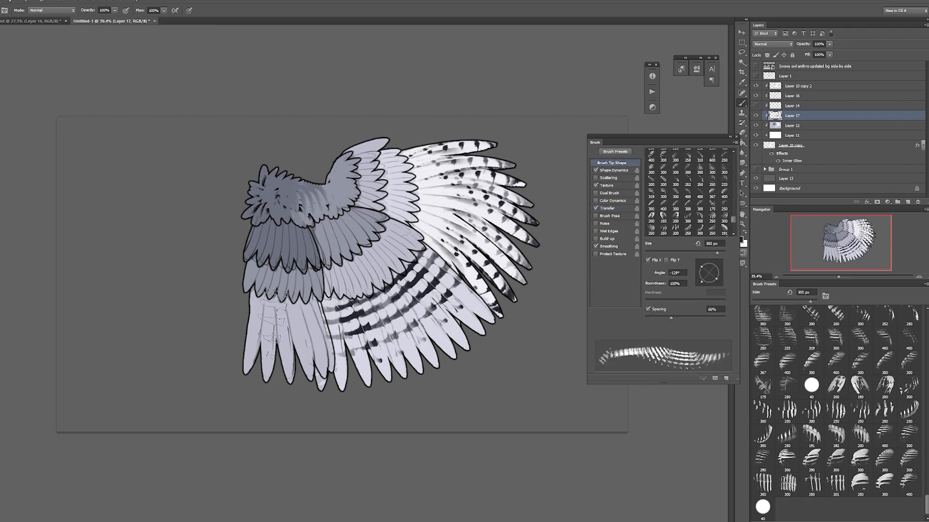
pyautogui.moveTo(262, 323); pyautogui.dragTo(322, 324)
pyautogui.hotkey('ctrl', 'z')
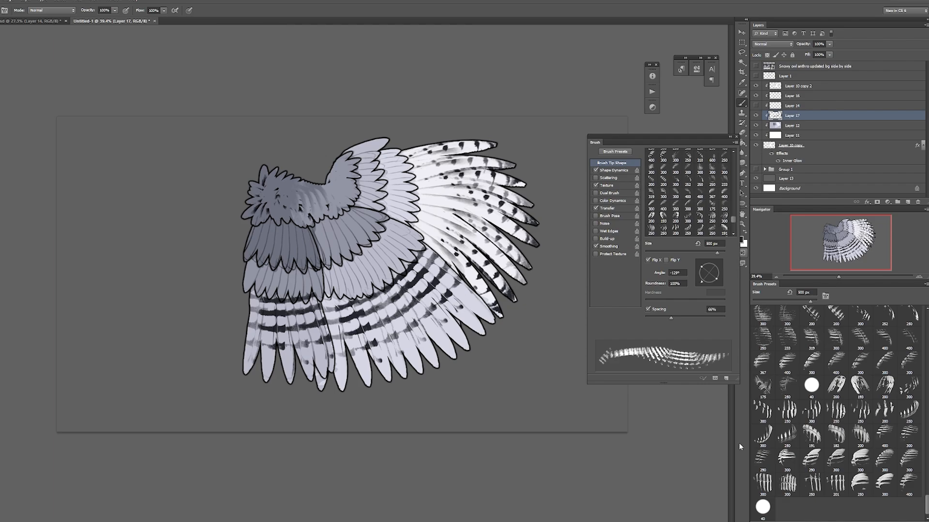
# Step: Choose the 110° feather-tip brush with 76% roundness and turn off its Transfer setting
pyautogui.click(835, 384)
pyautogui.press('[')
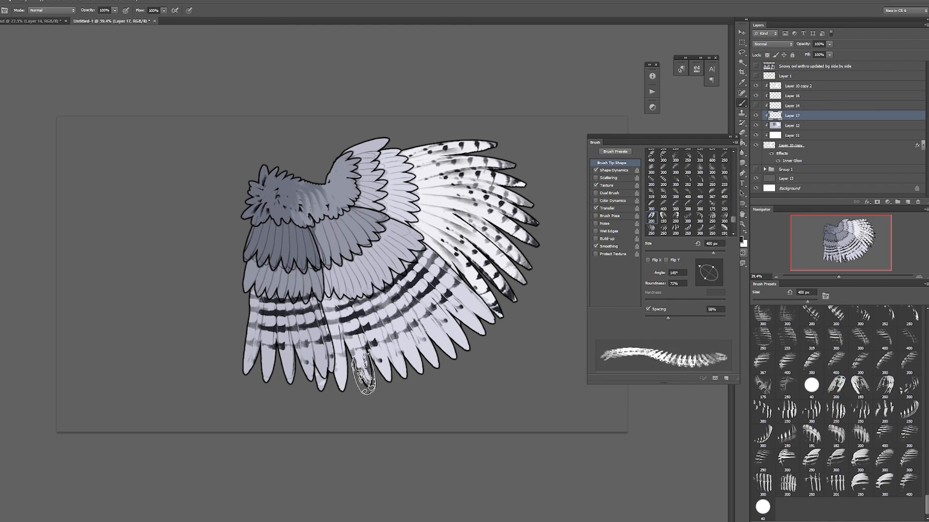
pyautogui.press('.')
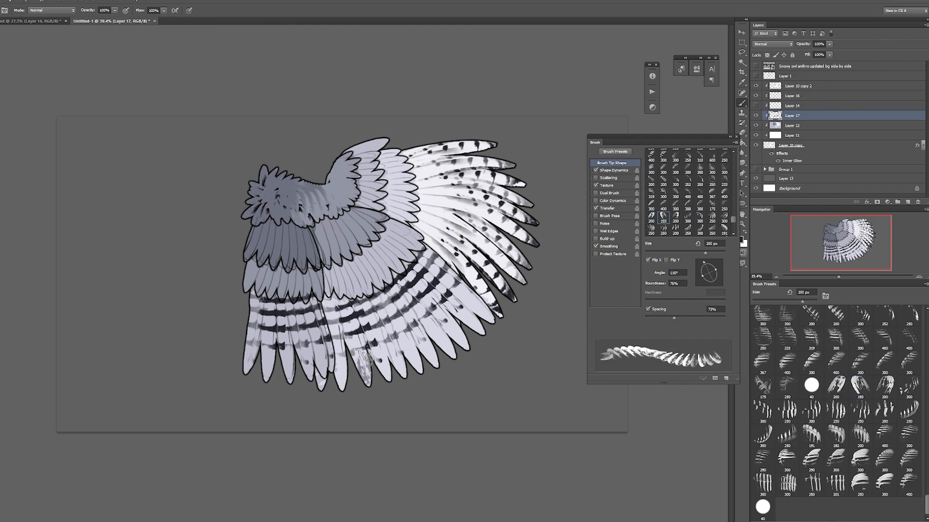
pyautogui.click(595, 208)
pyautogui.click(362, 373)
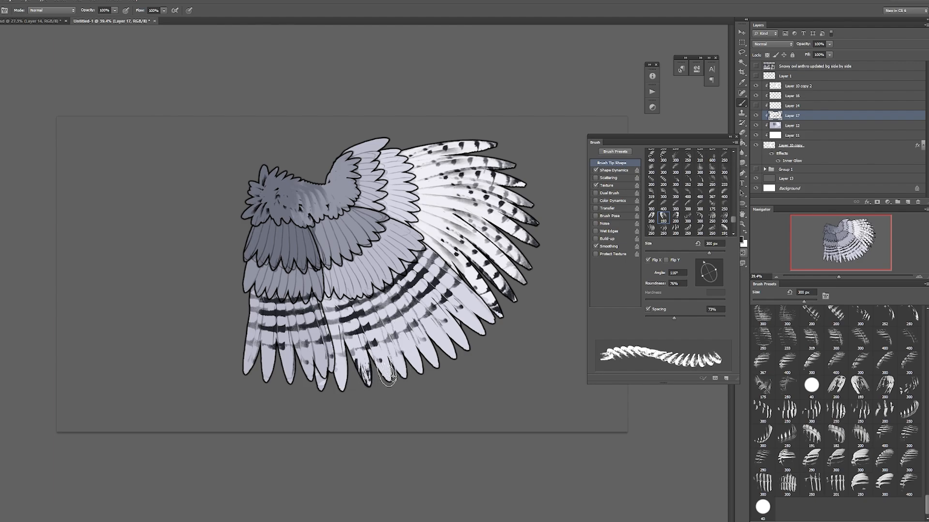
pyautogui.click(385, 371)
pyautogui.click(400, 366)
pyautogui.click(415, 361)
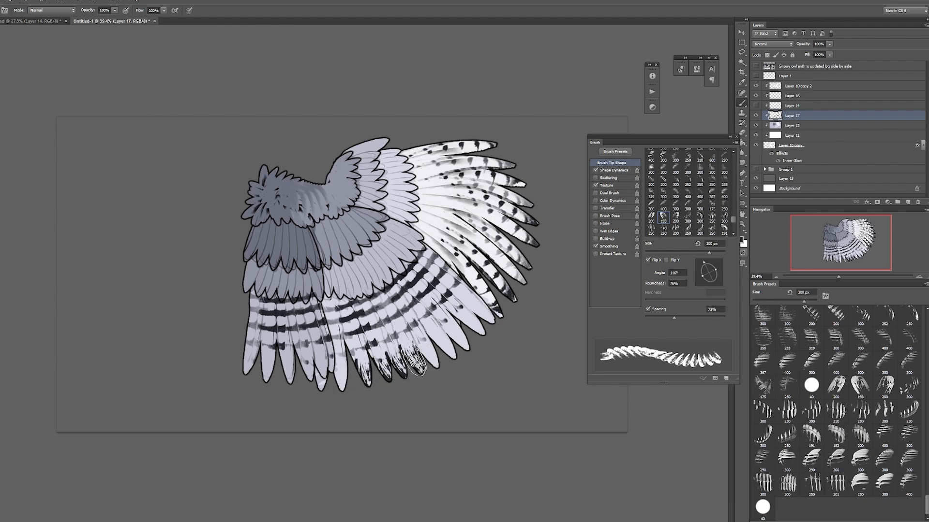
pyautogui.hotkey('ctrl', 'alt', 'z')
pyautogui.hotkey('ctrl', 'alt', 'z')
pyautogui.hotkey('ctrl', 'alt', 'z')
pyautogui.hotkey('ctrl', 'alt', 'z')
pyautogui.click(342, 376)
pyautogui.click(363, 373)
pyautogui.click(435, 349)
pyautogui.hotkey('ctrl', 'alt', 'z')
pyautogui.hotkey('ctrl', 'alt', 'z')
pyautogui.hotkey('ctrl', 'alt', 'z')
pyautogui.hotkey('ctrl', 'alt', 'z')
pyautogui.hotkey('ctrl', 'alt', 'z')
pyautogui.hotkey('ctrl', 'alt', 'z')
pyautogui.hotkey('ctrl', 'alt', 'z')
pyautogui.hotkey('ctrl', 'alt', 'z')
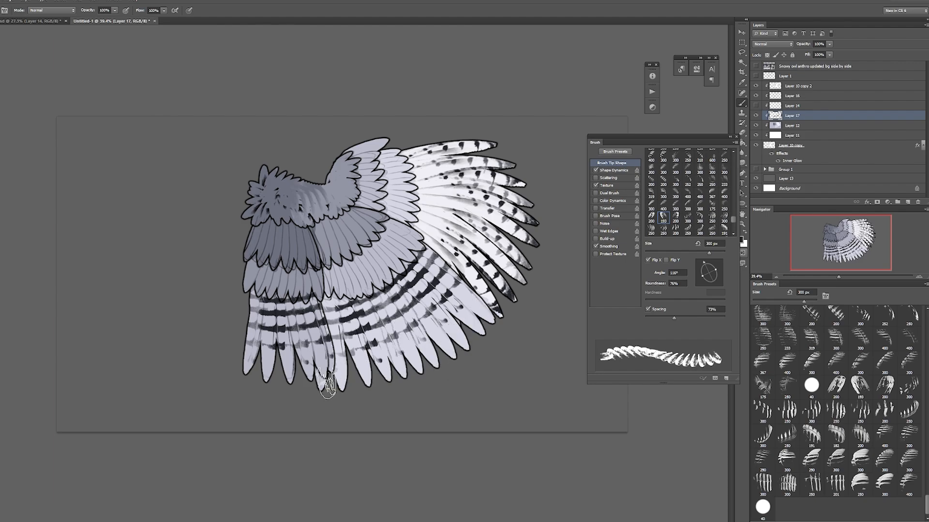
pyautogui.click(322, 380)
pyautogui.click(341, 376)
pyautogui.click(464, 317)
pyautogui.hotkey('ctrl', 'alt', 'z')
pyautogui.hotkey('ctrl', 'alt', 'z')
pyautogui.hotkey('ctrl', 'alt', 'z')
pyautogui.hotkey('ctrl', 'alt', 'z')
pyautogui.hotkey('ctrl', 'alt', 'z')
pyautogui.hotkey('ctrl', 'alt', 'z')
pyautogui.hotkey('ctrl', 'alt', 'z')
pyautogui.hotkey('ctrl', 'alt', 'z')
pyautogui.hotkey('ctrl', 'alt', 'z')
pyautogui.hotkey('ctrl', 'alt', 'z')
pyautogui.hotkey('ctrl', 'alt', 'z')
# Step: Set the brush spacing to 25% and paint dark tips on all the secondaries and innermost feathers
pyautogui.moveTo(673, 318); pyautogui.dragTo(654, 318)
pyautogui.moveTo(362, 370)
pyautogui.mouseDown()
pyautogui.moveTo(415, 361)
pyautogui.moveTo(423, 368)
pyautogui.moveTo(463, 339)
pyautogui.moveTo(481, 349)
pyautogui.moveTo(491, 321)
pyautogui.mouseUp()
pyautogui.press('[')
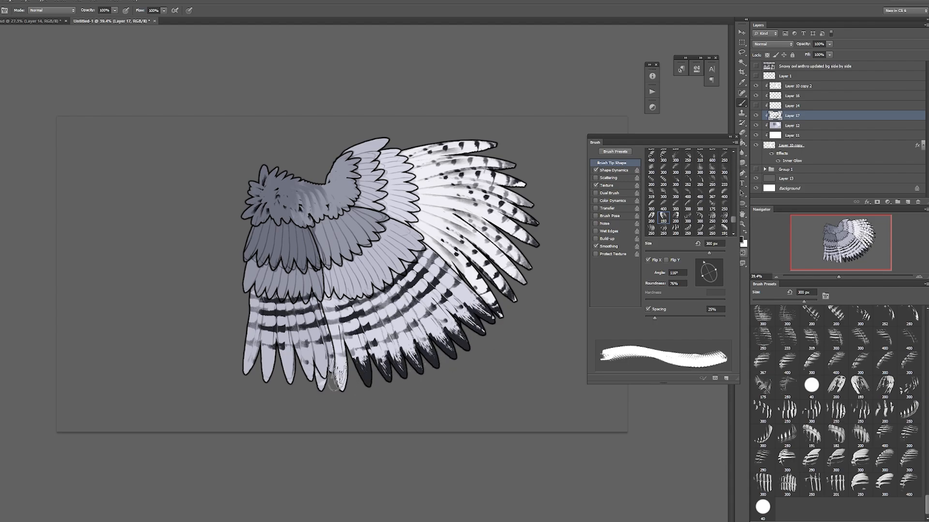
pyautogui.moveTo(340, 372)
pyautogui.mouseDown()
pyautogui.moveTo(322, 387)
pyautogui.moveTo(329, 359)
pyautogui.moveTo(289, 376)
pyautogui.moveTo(249, 360)
pyautogui.mouseUp()
# Step: Try dark streaks on the lower innermost coverts at 62% spacing, and rotate the brush to -177° with Transfer enabled
pyautogui.moveTo(654, 318); pyautogui.dragTo(669, 319)
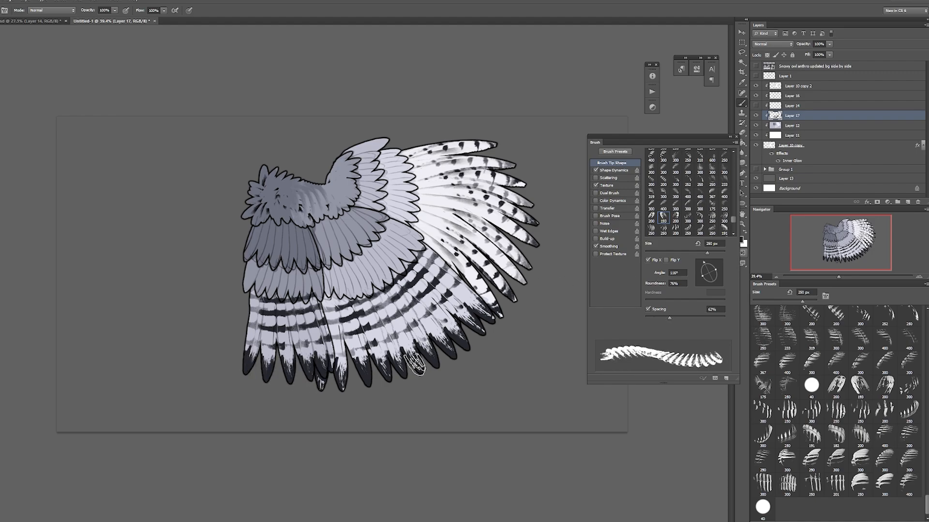
pyautogui.hotkey('ctrl', 'z')
pyautogui.moveTo(254, 283); pyautogui.dragTo(313, 292)
pyautogui.moveTo(704, 262); pyautogui.dragTo(694, 273)
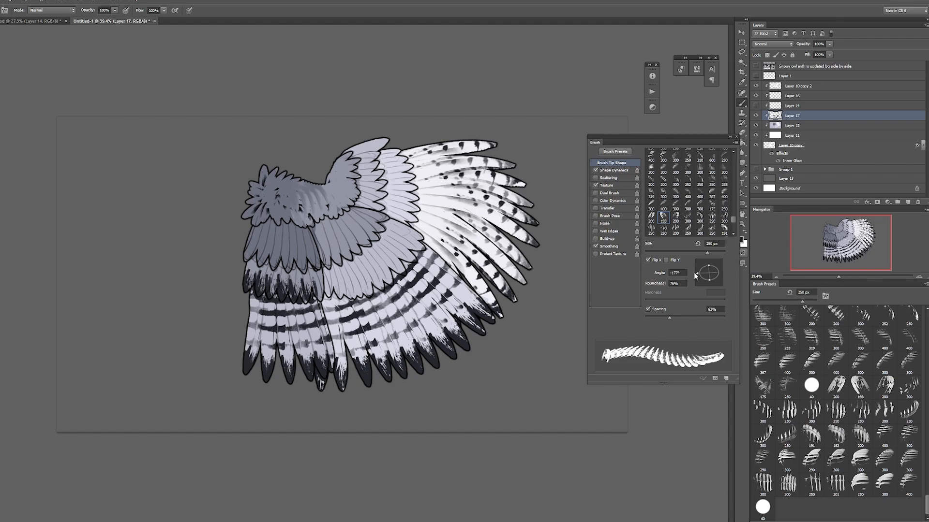
pyautogui.click(601, 209)
pyautogui.hotkey('ctrl', 'alt', 'z')
pyautogui.hotkey('ctrl', 'alt', 'z')
# Step: Flatten the brush to 52% roundness, set its spacing to 37%, and paint dark tips on the white primaries
pyautogui.press('F5')
pyautogui.press('F5')
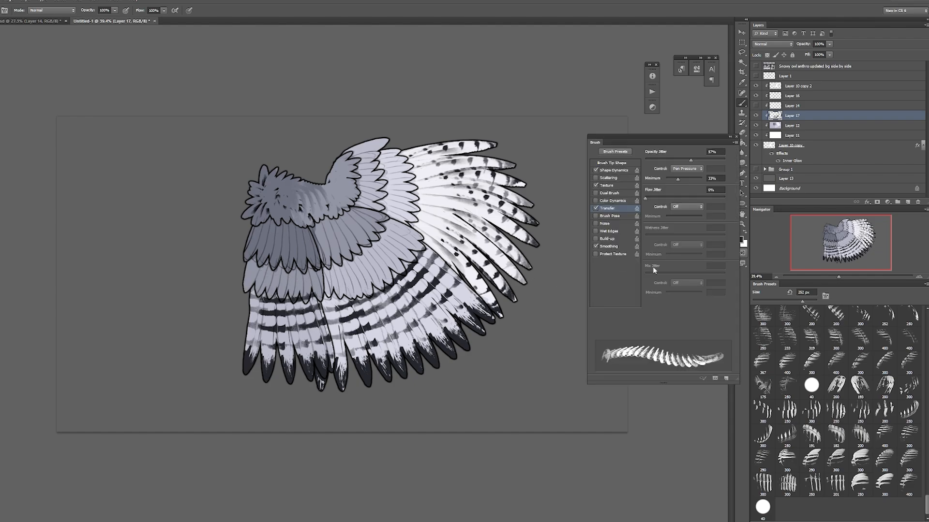
pyautogui.click(612, 163)
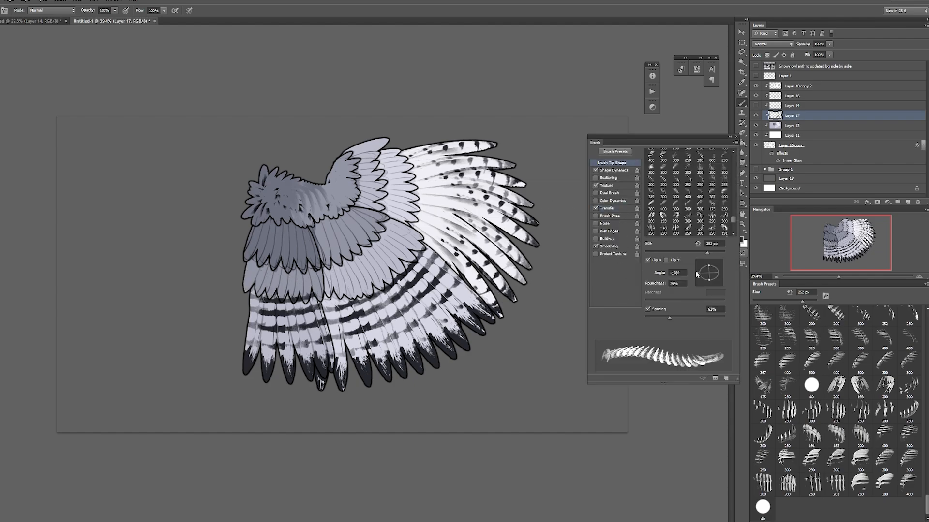
pyautogui.moveTo(709, 266); pyautogui.dragTo(710, 271)
pyautogui.moveTo(499, 312)
pyautogui.mouseDown()
pyautogui.moveTo(491, 298)
pyautogui.moveTo(503, 284)
pyautogui.mouseUp()
pyautogui.moveTo(669, 318); pyautogui.dragTo(660, 318)
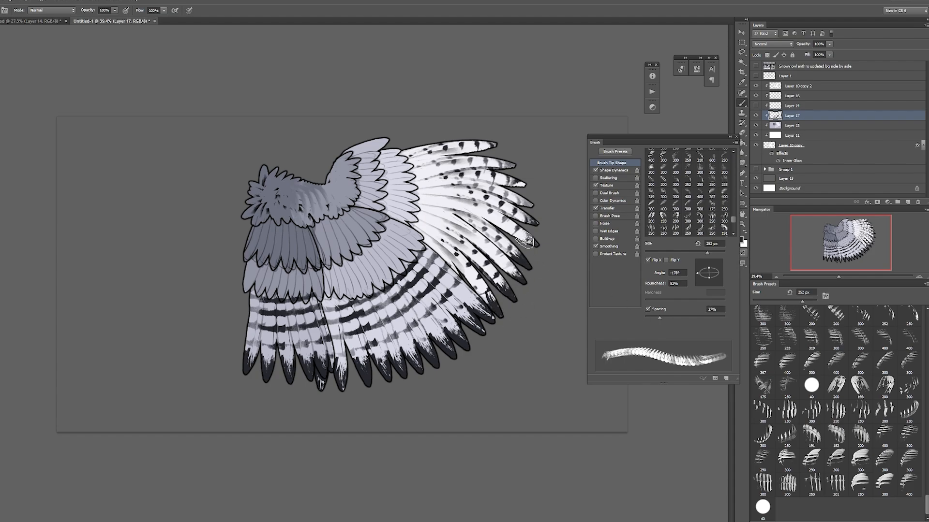
pyautogui.moveTo(535, 218)
pyautogui.mouseDown()
pyautogui.moveTo(526, 200)
pyautogui.moveTo(539, 200)
pyautogui.moveTo(517, 183)
pyautogui.moveTo(526, 183)
pyautogui.moveTo(518, 161)
pyautogui.moveTo(491, 144)
pyautogui.mouseUp()
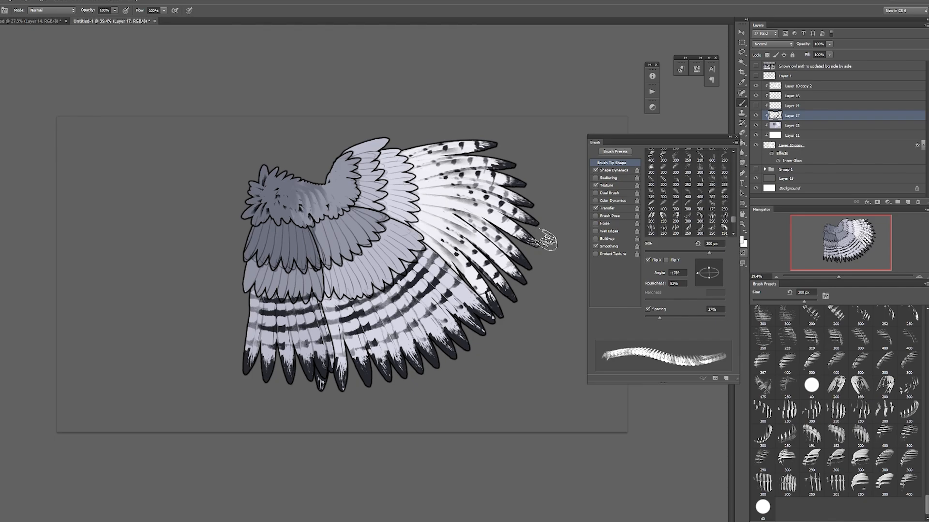
# Step: Choose the 201 px feather-tip brush, enable Flip X, rotate it to 57°, and paint white ends over the dark feather tips
pyautogui.moveTo(926, 499); pyautogui.dragTo(927, 393)
pyautogui.click(885, 362)
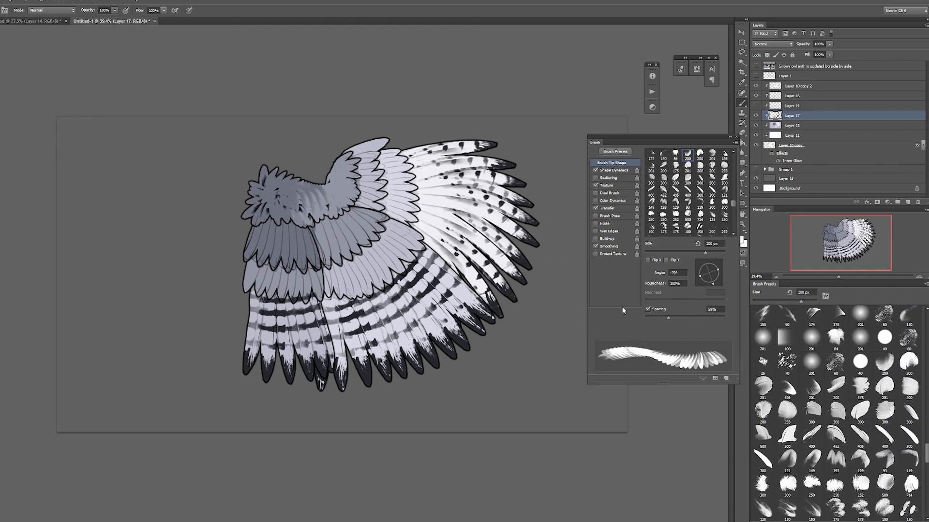
pyautogui.moveTo(719, 274); pyautogui.dragTo(715, 272)
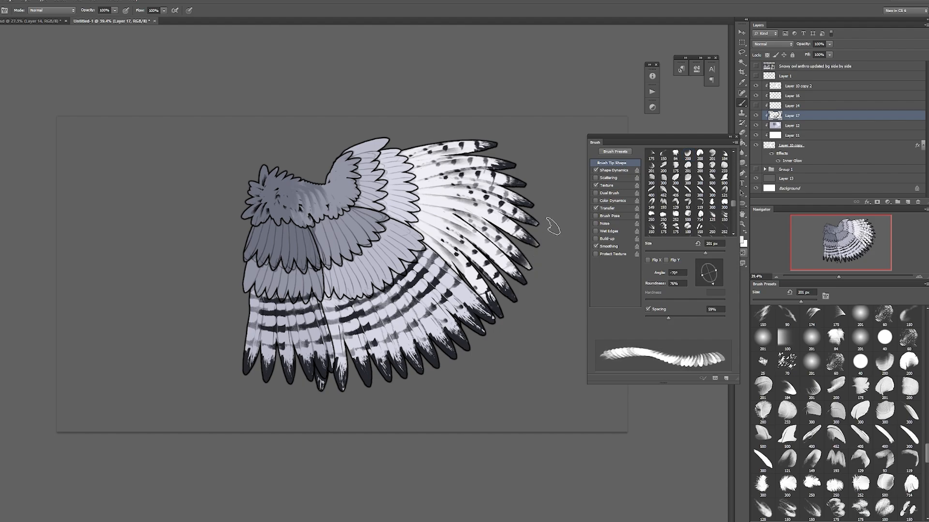
pyautogui.click(812, 388)
pyautogui.click(648, 260)
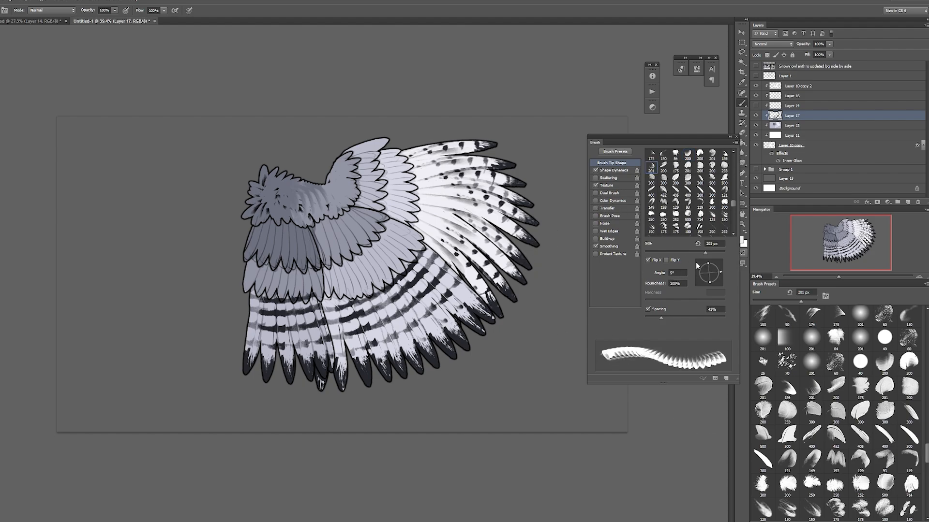
pyautogui.click(716, 264)
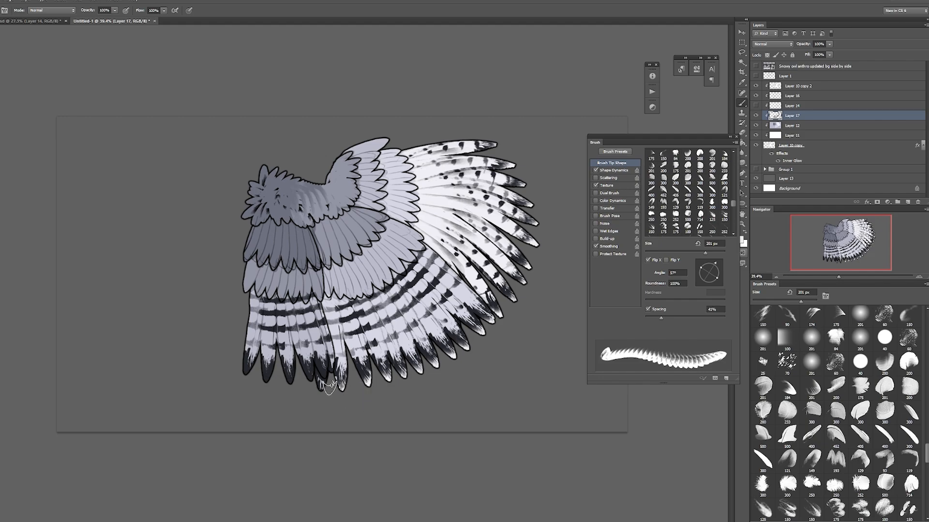
pyautogui.press('F5')
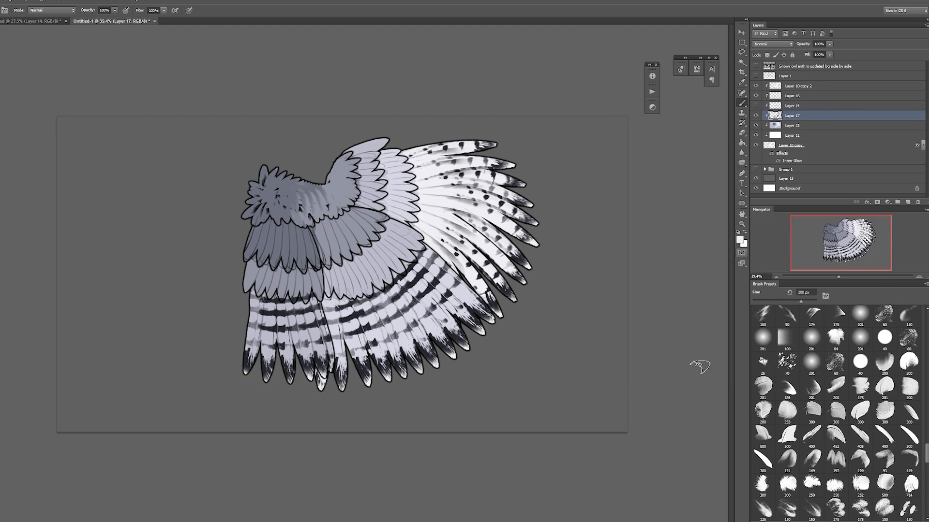
# Step: Add a clipped layer above Layer 17, then reselect Layer 17 and lock its transparent pixels
pyautogui.hotkey('ctrl', 'shift', 'alt', 'n')
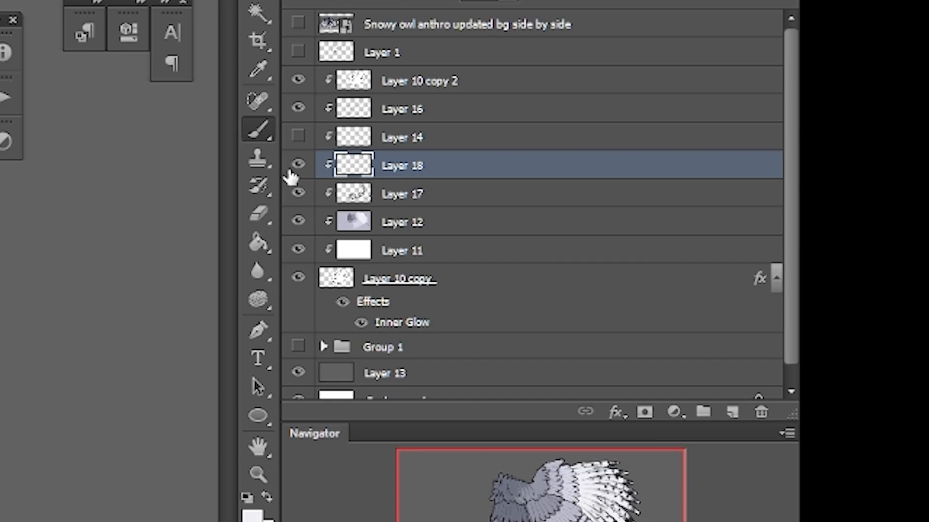
pyautogui.hotkey('alt', '[')
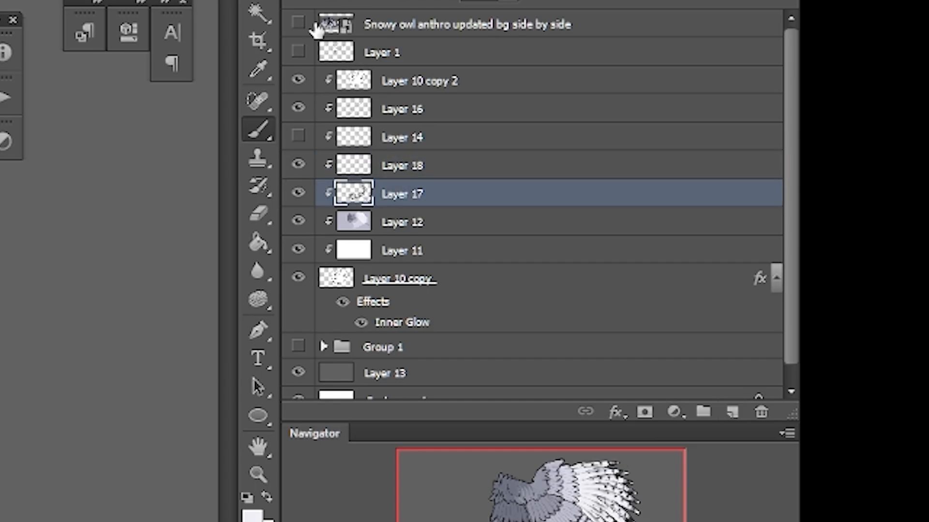
pyautogui.press('/')
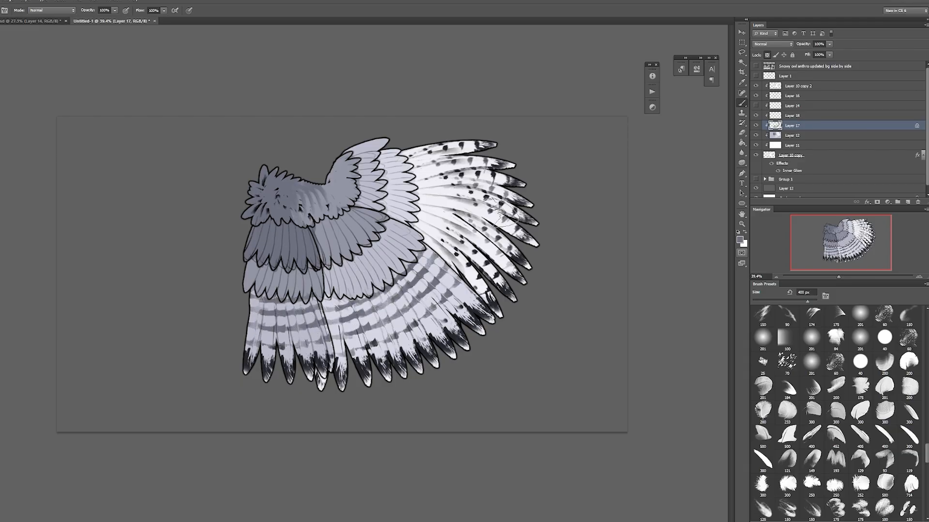
# Step: Tint the dark bars and tips of the secondaries with grey, using Transfer and brush sizes up to 500 px
pyautogui.keyDown('alt'); pyautogui.click(361, 368); pyautogui.keyUp('alt')
pyautogui.press(']')
pyautogui.press(']')
pyautogui.press('F5')
pyautogui.click(602, 209)
pyautogui.press('[')
pyautogui.press('[')
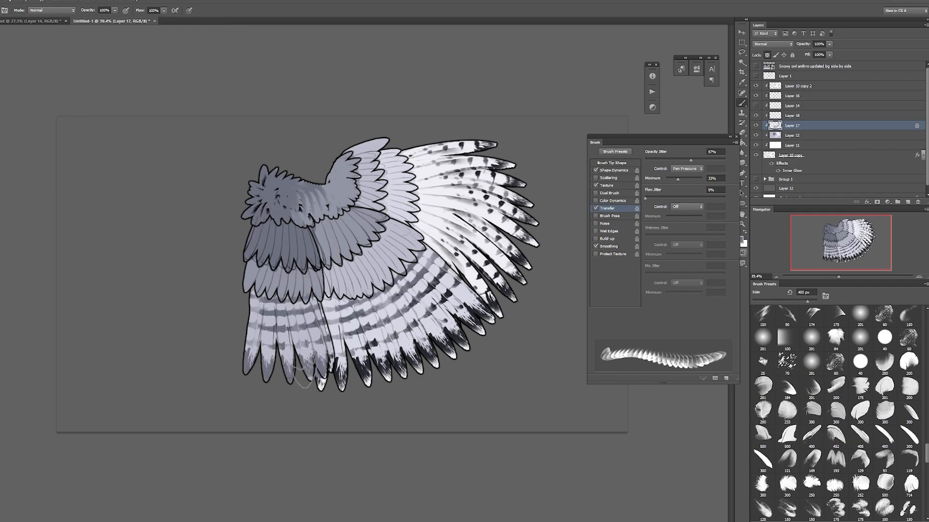
pyautogui.press(']')
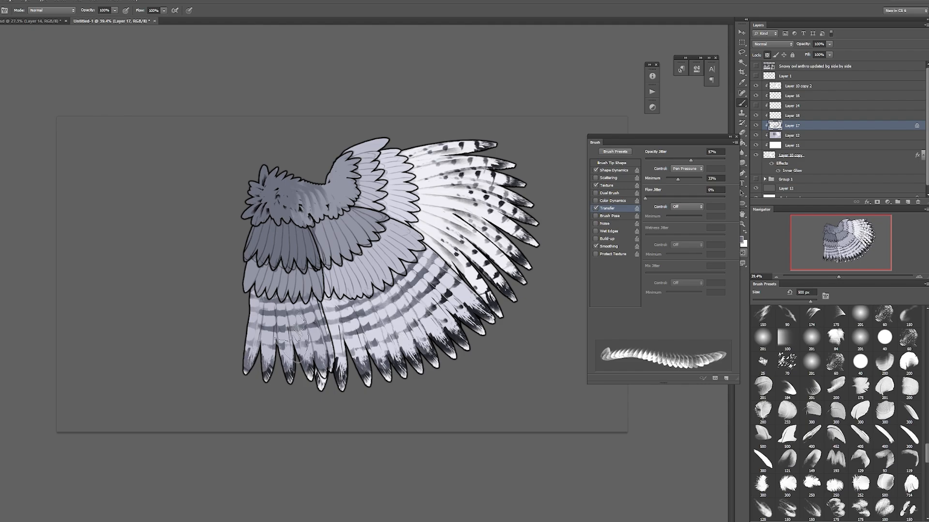
pyautogui.press('[')
pyautogui.press('[')
pyautogui.press('F5')
pyautogui.press('[')
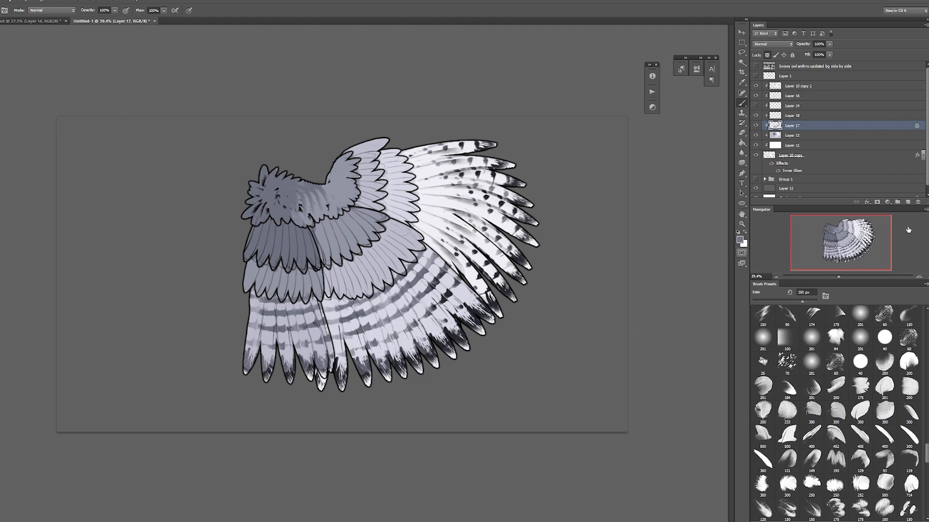
# Step: Add a clipped layer above Layer 17, sample a dark colour, and try striped markings on the primary coverts at -93°
pyautogui.click(908, 201)
pyautogui.scroll(-10, 840, 417)
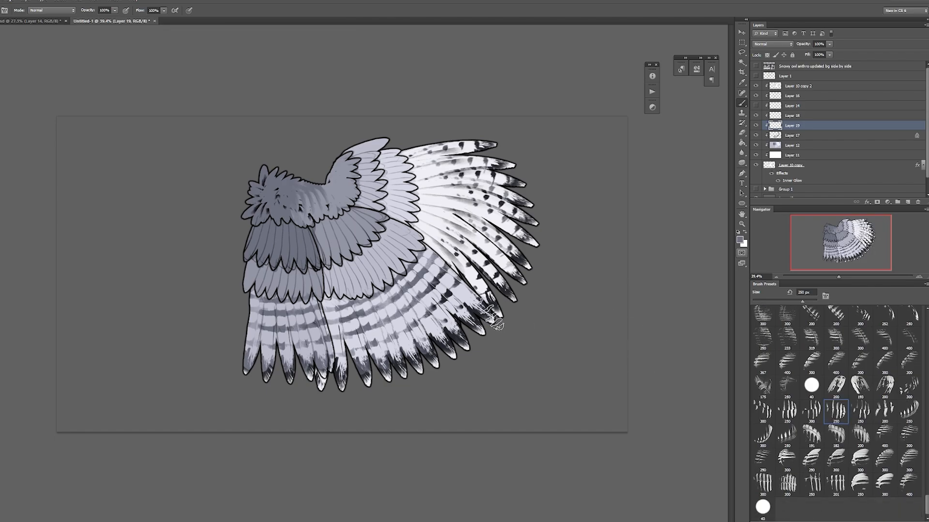
pyautogui.press('F5')
pyautogui.moveTo(698, 276); pyautogui.dragTo(708, 285)
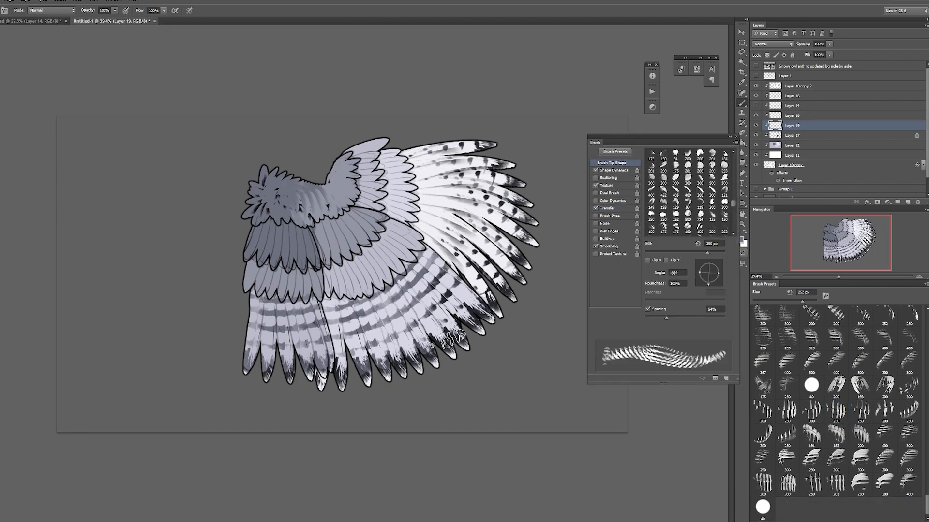
pyautogui.keyDown('alt'); pyautogui.click(463, 343); pyautogui.keyUp('alt')
pyautogui.moveTo(405, 213)
pyautogui.mouseDown()
pyautogui.moveTo(370, 154)
pyautogui.moveTo(408, 223)
pyautogui.moveTo(394, 156)
pyautogui.mouseUp()
pyautogui.hotkey('ctrl', 'z')
pyautogui.press('[')
pyautogui.hotkey('ctrl', 'z')
# Step: Choose another feather-streak brush with Flip X off, rotate it to -133°, and paint dark markings on the primary coverts at 300 px
pyautogui.click(811, 458)
pyautogui.click(652, 260)
pyautogui.click(701, 282)
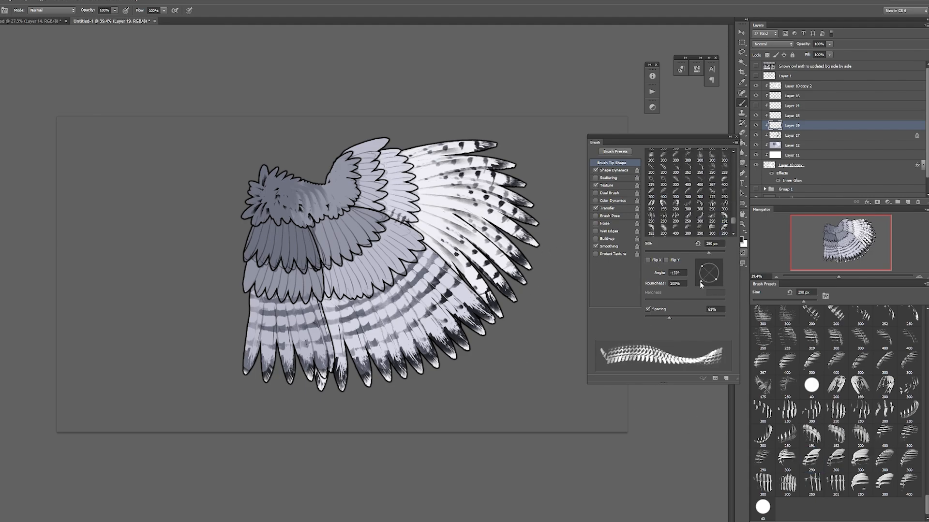
pyautogui.moveTo(403, 214); pyautogui.dragTo(388, 156)
pyautogui.hotkey('ctrl', 'z')
pyautogui.press('[')
pyautogui.moveTo(403, 215); pyautogui.dragTo(388, 151)
pyautogui.hotkey('ctrl', 'z')
pyautogui.hotkey('ctrl', 'z')
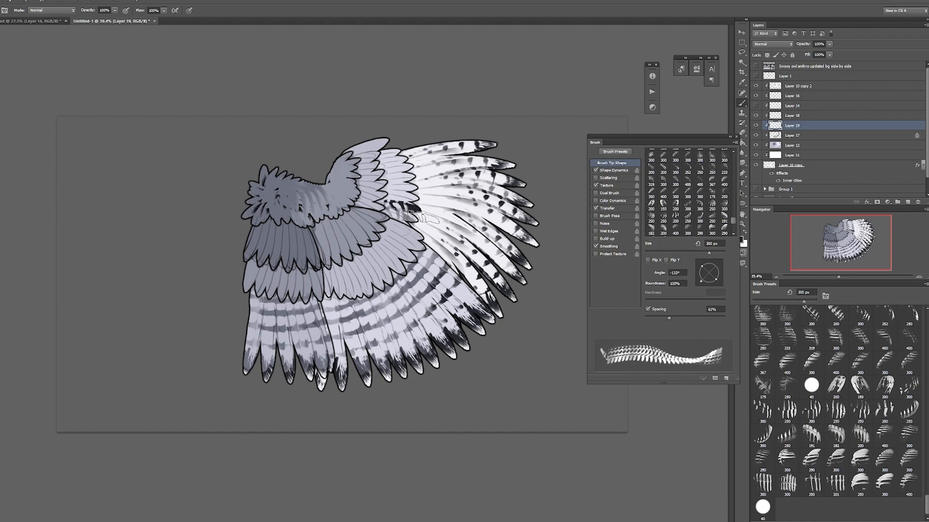
pyautogui.press(']')
pyautogui.moveTo(400, 214); pyautogui.dragTo(389, 157)
# Step: Try dark tips on the secondary coverts with the streak brush rotated to 153° and its spacing reduced to 42%
pyautogui.click(698, 268)
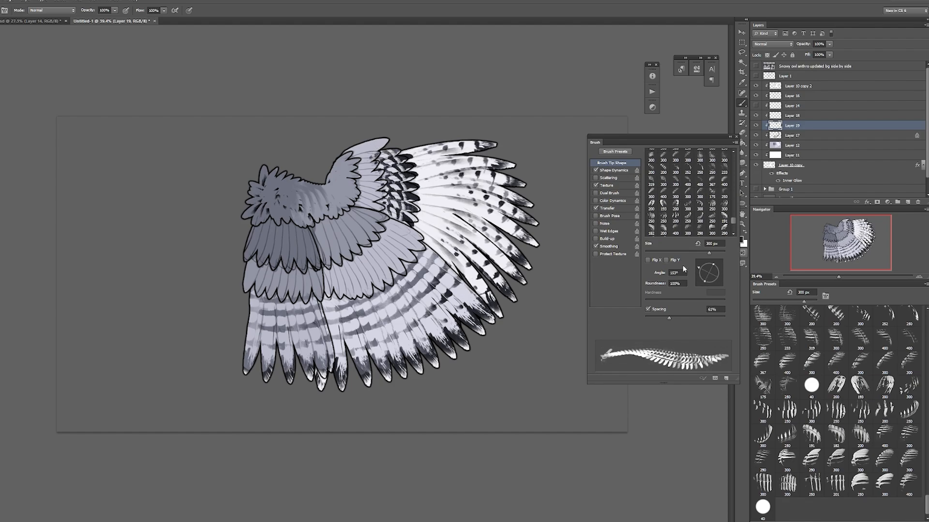
pyautogui.press(']')
pyautogui.moveTo(333, 276)
pyautogui.mouseDown()
pyautogui.moveTo(384, 254)
pyautogui.moveTo(350, 280)
pyautogui.moveTo(469, 331)
pyautogui.moveTo(505, 268)
pyautogui.moveTo(347, 277)
pyautogui.moveTo(406, 232)
pyautogui.mouseUp()
pyautogui.click(661, 319)
pyautogui.hotkey('ctrl', 'z')
pyautogui.click(330, 273)
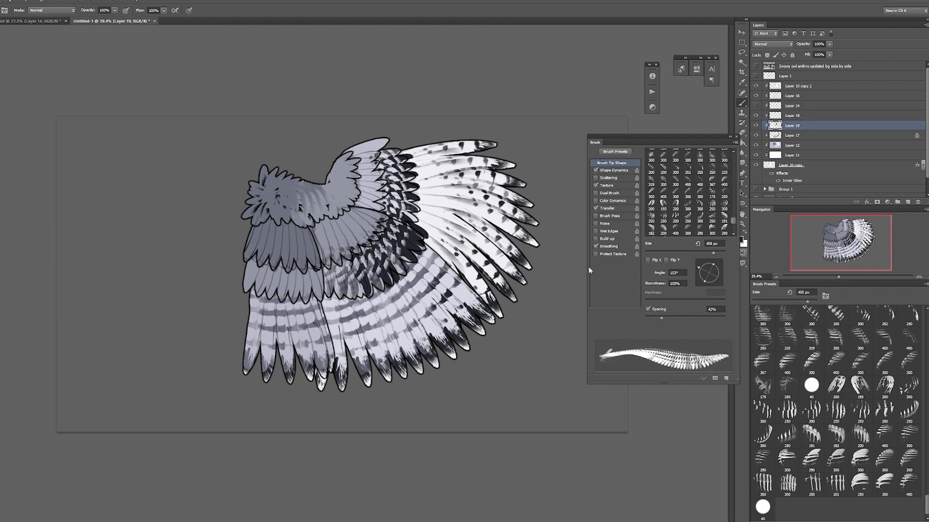
pyautogui.hotkey('ctrl', 'z')
# Step: Choose the 300 px layered feather-tip brush, turn off Flip X, and rotate it to 140°
pyautogui.click(844, 465)
pyautogui.click(821, 466)
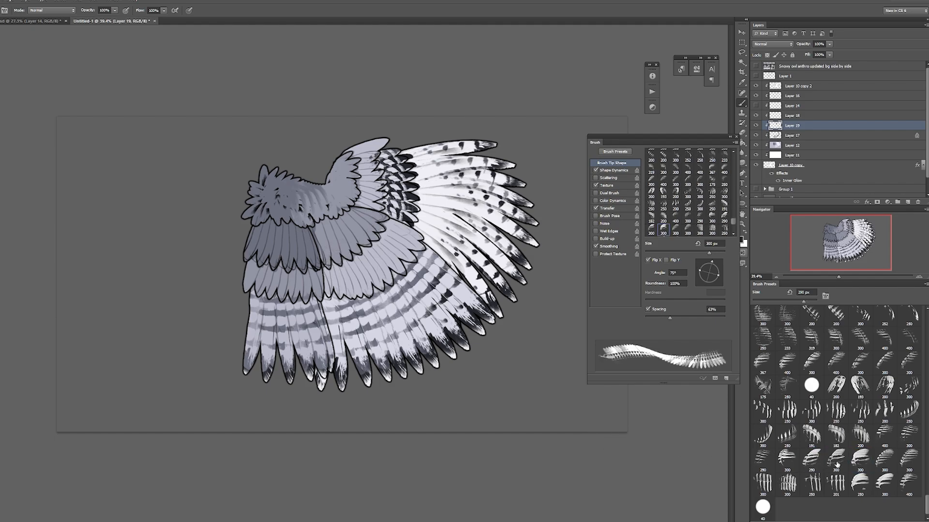
pyautogui.click(838, 465)
pyautogui.click(854, 455)
pyautogui.click(648, 260)
pyautogui.moveTo(711, 262); pyautogui.dragTo(696, 263)
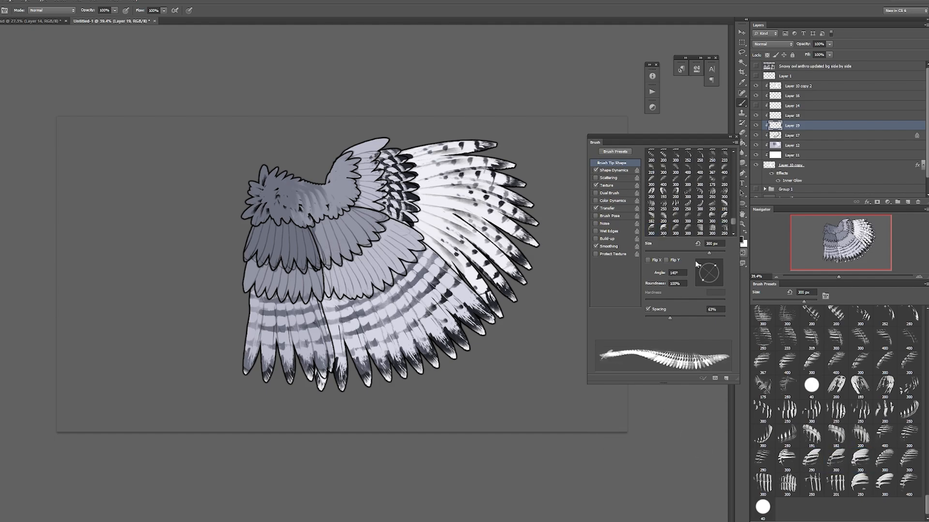
# Step: Enlarge the brush to 400 px and paint dark tips along the secondary coverts and the innermost lower coverts
pyautogui.moveTo(336, 281)
pyautogui.mouseDown()
pyautogui.moveTo(396, 243)
pyautogui.moveTo(373, 231)
pyautogui.moveTo(343, 255)
pyautogui.moveTo(390, 245)
pyautogui.moveTo(417, 231)
pyautogui.mouseUp()
pyautogui.hotkey('ctrl', 'z')
pyautogui.press(']')
pyautogui.hotkey('ctrl', 'z')
pyautogui.moveTo(334, 275)
pyautogui.mouseDown()
pyautogui.moveTo(392, 252)
pyautogui.moveTo(413, 238)
pyautogui.mouseUp()
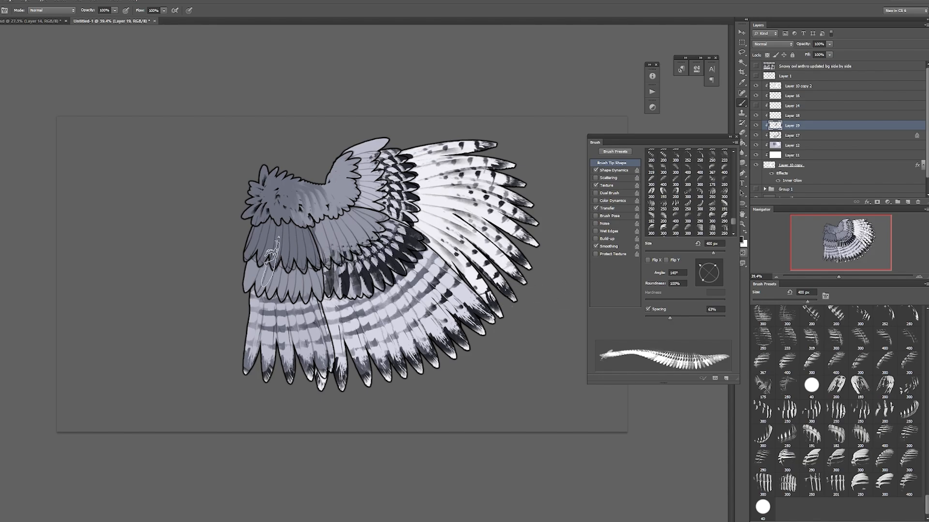
pyautogui.moveTo(256, 268); pyautogui.dragTo(317, 275)
# Step: Erase the dark spill from the covert row above the newly painted tips with a soft round eraser
pyautogui.press('e')
pyautogui.press('F5')
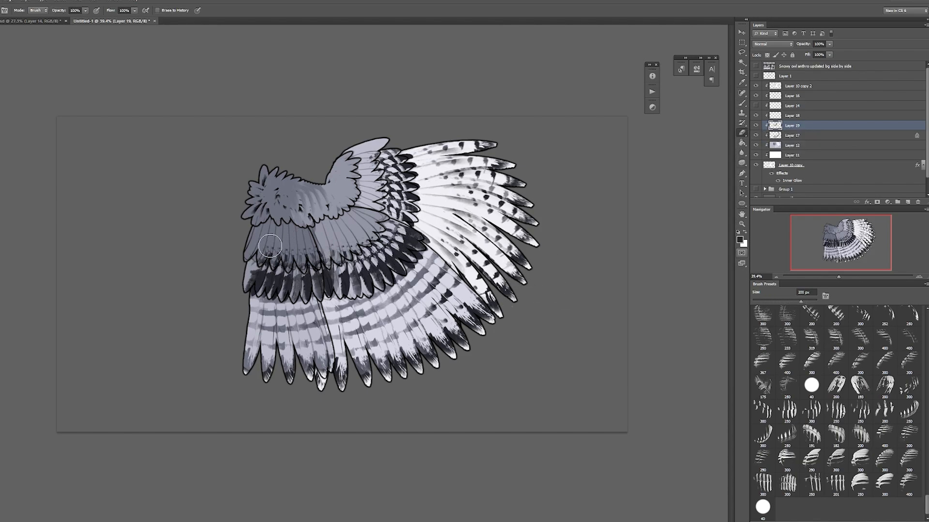
pyautogui.moveTo(365, 211)
pyautogui.mouseDown()
pyautogui.moveTo(359, 155)
pyautogui.moveTo(321, 249)
pyautogui.mouseUp()
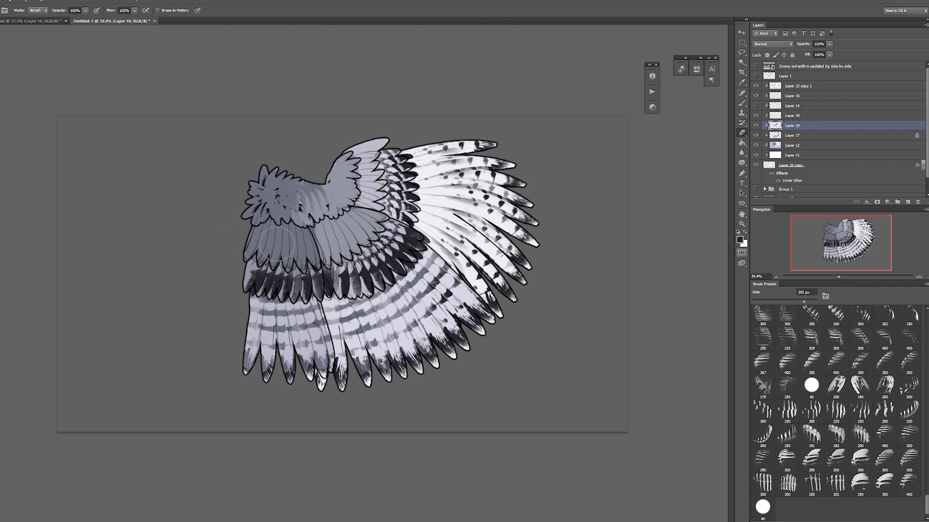
# Step: Return to the Brush tool, add a clipped layer above Layer 19, and lock Layer 19's transparent pixels
pyautogui.click(740, 104)
pyautogui.click(907, 202)
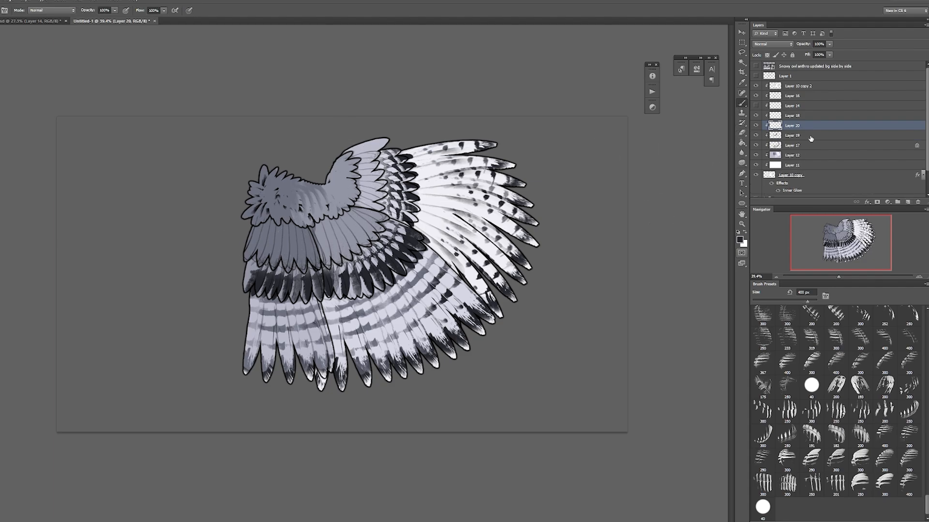
pyautogui.click(811, 137)
pyautogui.click(767, 56)
# Step: Sample greys from the upper coverts and tint the dark markings on the primary, secondary and innermost coverts
pyautogui.keyDown('alt'); pyautogui.click(275, 240); pyautogui.keyUp('alt')
pyautogui.moveTo(265, 269)
pyautogui.mouseDown()
pyautogui.moveTo(312, 279)
pyautogui.moveTo(356, 271)
pyautogui.moveTo(402, 189)
pyautogui.moveTo(393, 164)
pyautogui.mouseUp()
pyautogui.press('[')
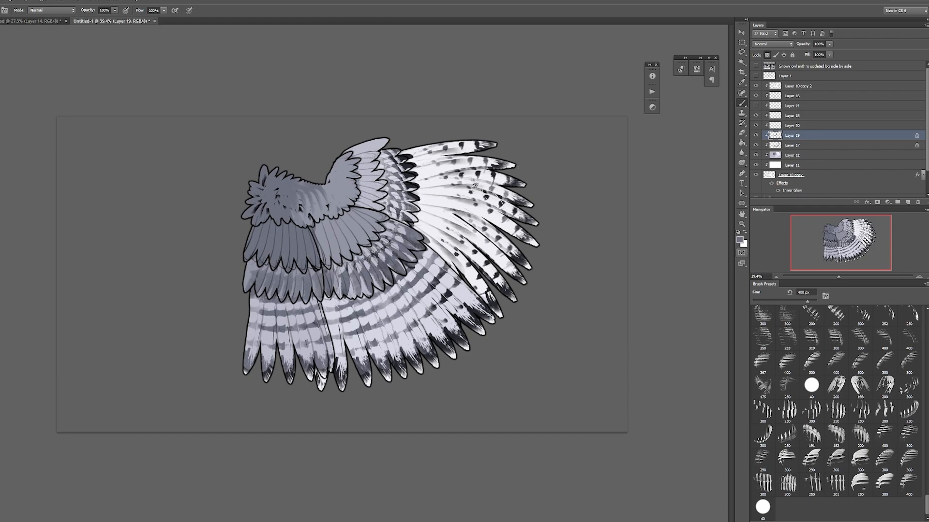
pyautogui.moveTo(432, 201)
pyautogui.mouseDown()
pyautogui.moveTo(384, 268)
pyautogui.moveTo(399, 247)
pyautogui.moveTo(403, 178)
pyautogui.moveTo(386, 140)
pyautogui.mouseUp()
pyautogui.keyDown('alt'); pyautogui.click(293, 237); pyautogui.keyUp('alt')
pyautogui.press(']')
pyautogui.press(']')
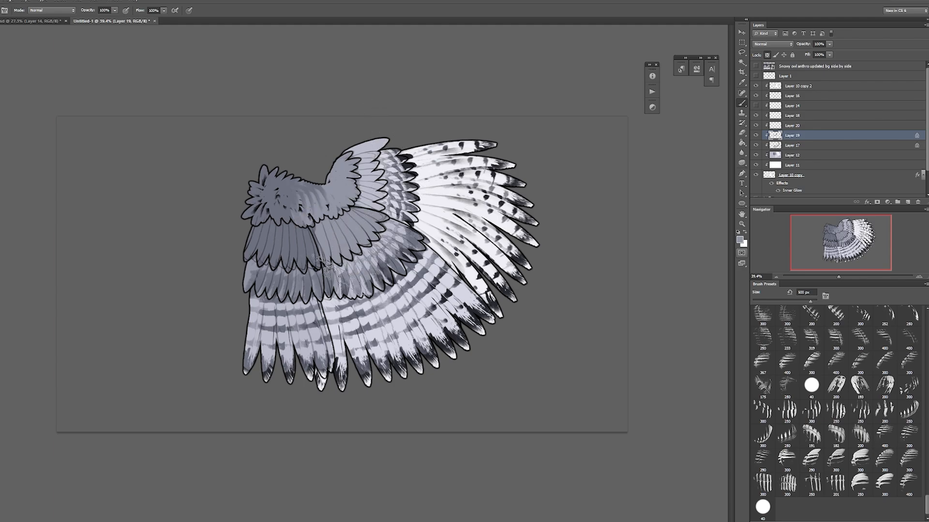
pyautogui.press('[')
pyautogui.press('[')
pyautogui.press('[')
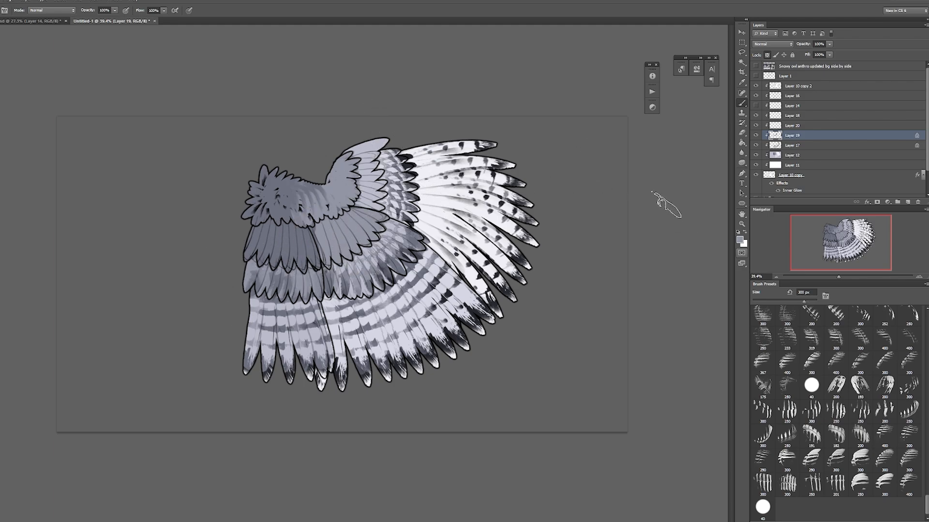
# Step: Add a clipped layer above Layer 19, sample a dark colour, and rotate the chosen striped brush so it points downward
pyautogui.click(907, 202)
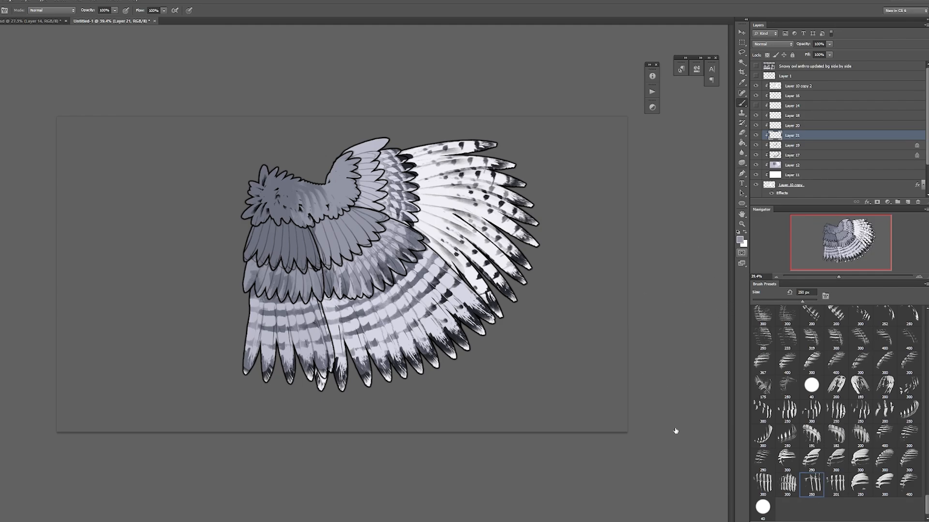
pyautogui.click(521, 187)
pyautogui.press('F5')
pyautogui.click(703, 282)
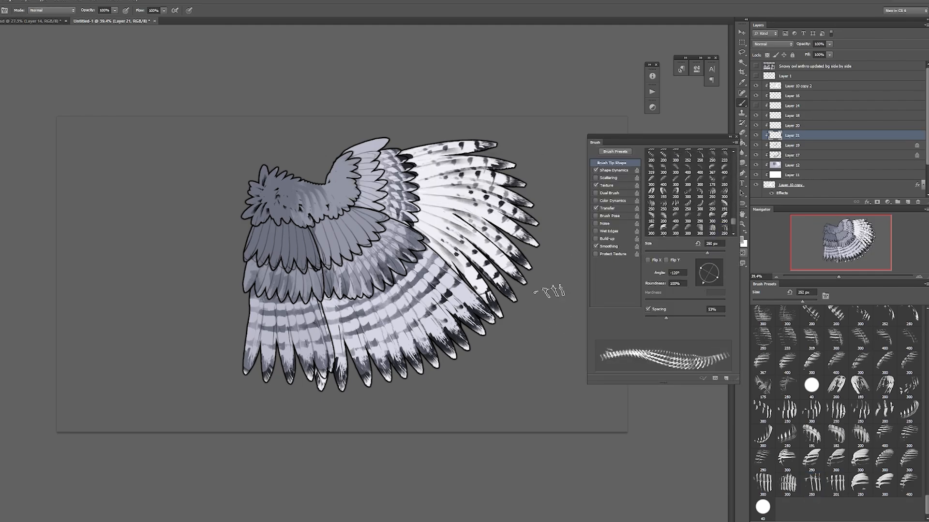
pyautogui.click(709, 284)
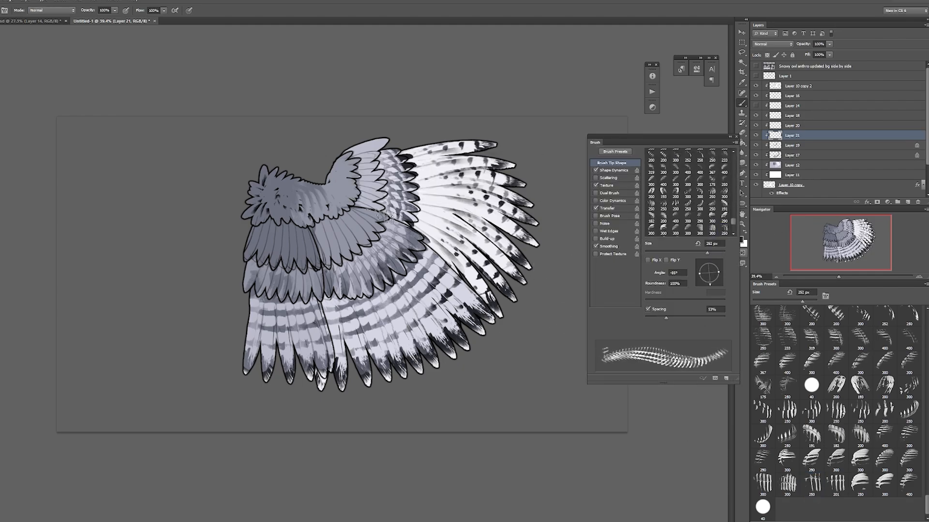
# Step: Try dark striped bars on the middle rows of the primary and secondary coverts
pyautogui.moveTo(382, 216)
pyautogui.mouseDown()
pyautogui.moveTo(349, 150)
pyautogui.moveTo(371, 156)
pyautogui.moveTo(372, 205)
pyautogui.moveTo(371, 174)
pyautogui.moveTo(355, 149)
pyautogui.mouseUp()
pyautogui.hotkey('ctrl', 'z')
pyautogui.hotkey('ctrl', 'z')
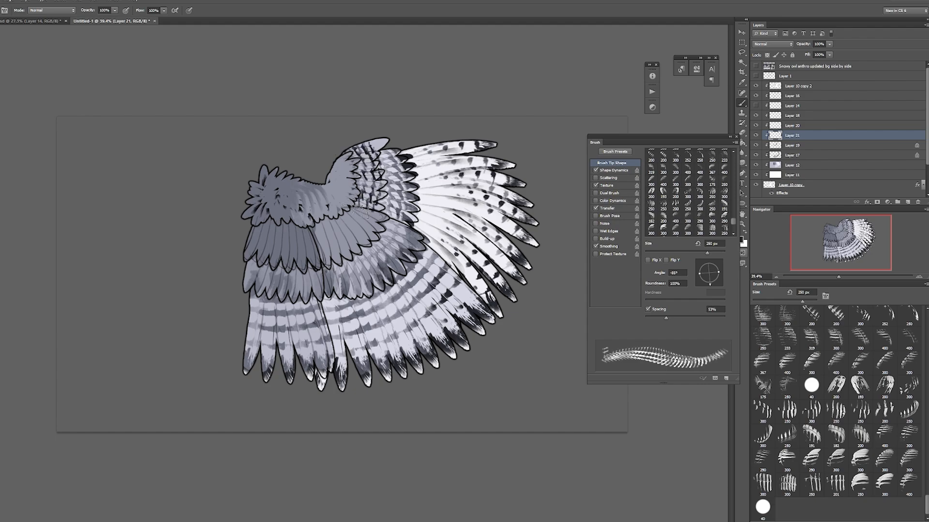
pyautogui.moveTo(323, 241); pyautogui.dragTo(373, 216)
pyautogui.hotkey('ctrl', 'alt', 'z')
pyautogui.hotkey('ctrl', 'alt', 'z')
pyautogui.moveTo(327, 240)
pyautogui.mouseDown()
pyautogui.moveTo(368, 224)
pyautogui.moveTo(346, 147)
pyautogui.mouseUp()
pyautogui.hotkey('ctrl', 'alt', 'z')
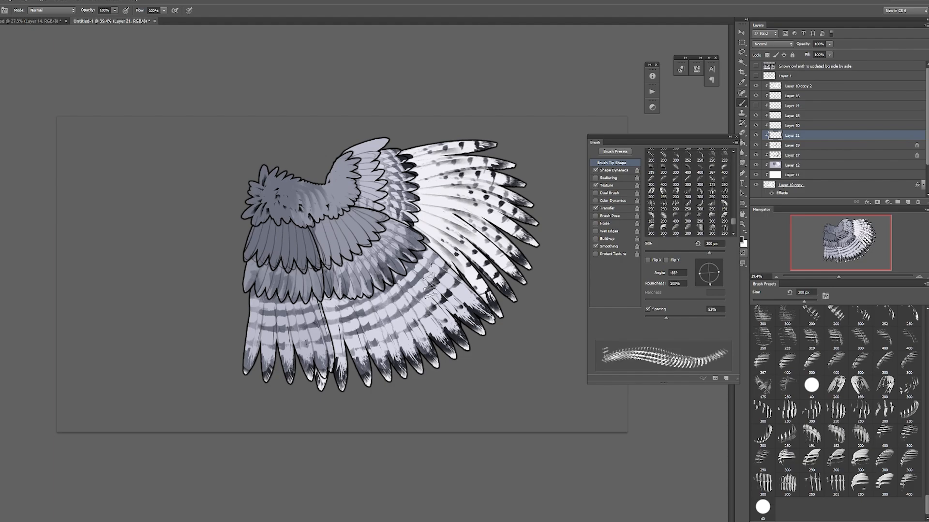
# Step: Paint dark bars across the middle coverts with the 400 px streak brush at 177°, and erase the spill over the shoulder feathers
pyautogui.click(915, 486)
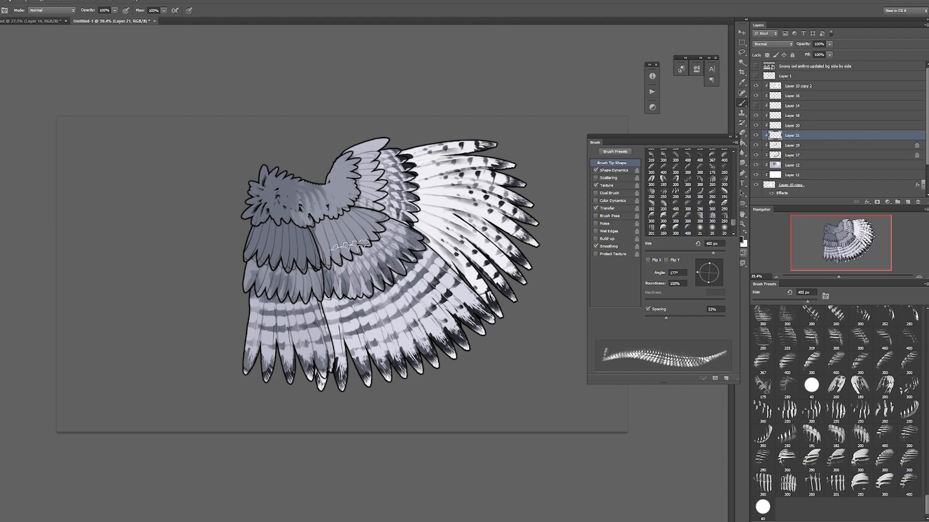
pyautogui.moveTo(322, 244)
pyautogui.mouseDown()
pyautogui.moveTo(348, 233)
pyautogui.moveTo(367, 203)
pyautogui.moveTo(358, 162)
pyautogui.moveTo(374, 145)
pyautogui.moveTo(363, 143)
pyautogui.mouseUp()
pyautogui.moveTo(256, 241)
pyautogui.mouseDown()
pyautogui.moveTo(312, 244)
pyautogui.moveTo(256, 239)
pyautogui.moveTo(318, 246)
pyautogui.mouseUp()
pyautogui.hotkey('ctrl', 'z')
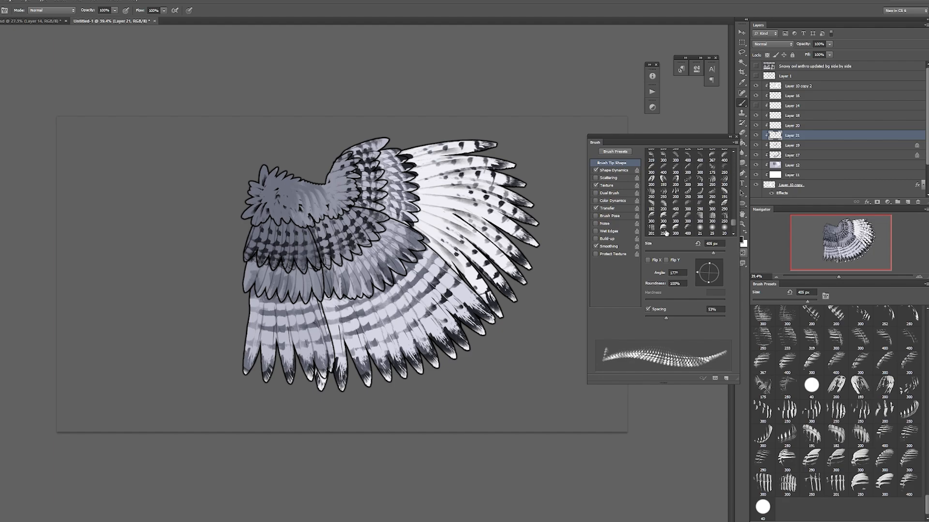
pyautogui.click(742, 132)
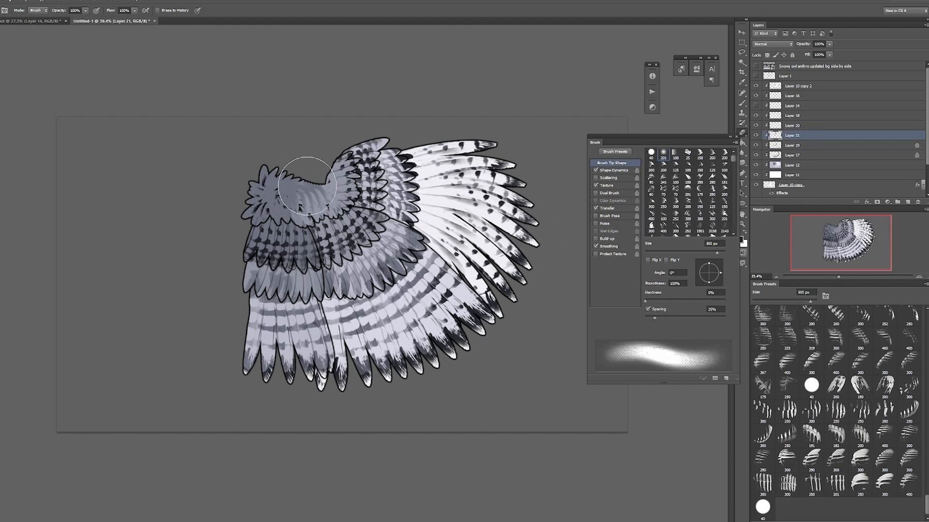
# Step: Lock Layer 21's transparent pixels and tint the dark bars on the middle coverts with grey
pyautogui.click(742, 103)
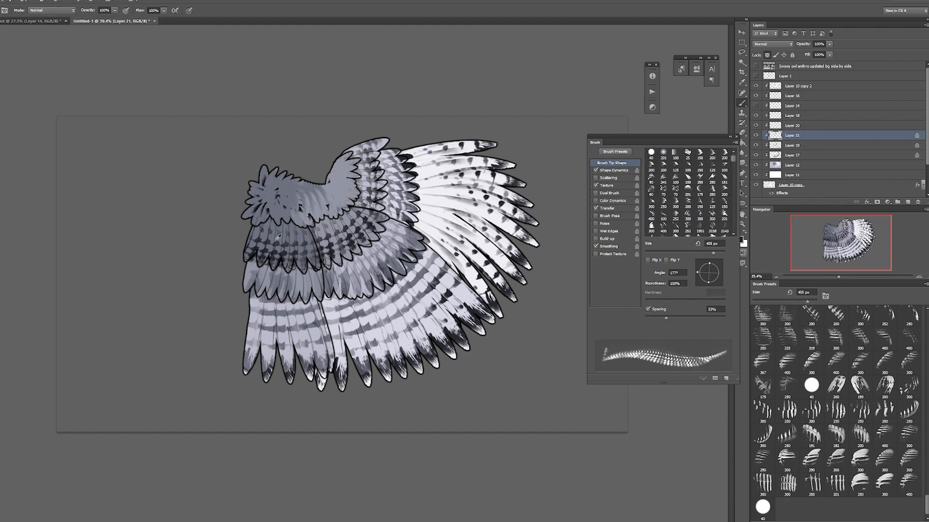
pyautogui.moveTo(288, 235)
pyautogui.mouseDown()
pyautogui.moveTo(353, 213)
pyautogui.moveTo(308, 244)
pyautogui.moveTo(340, 211)
pyautogui.mouseUp()
pyautogui.press('[')
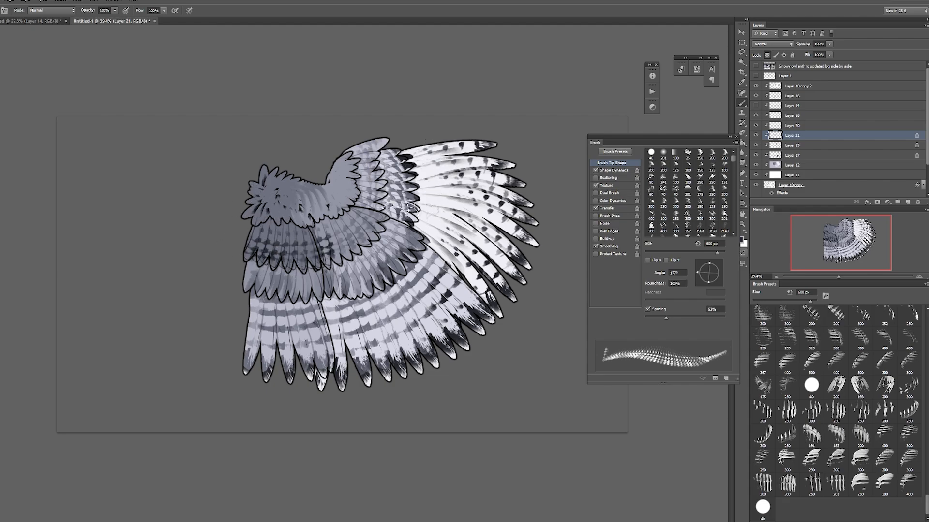
# Step: Scatter dark spots across the lower shoulder feathers on Layer 23, angling the 68% roundness feather-mark brush to follow the feathers
pyautogui.press(']')
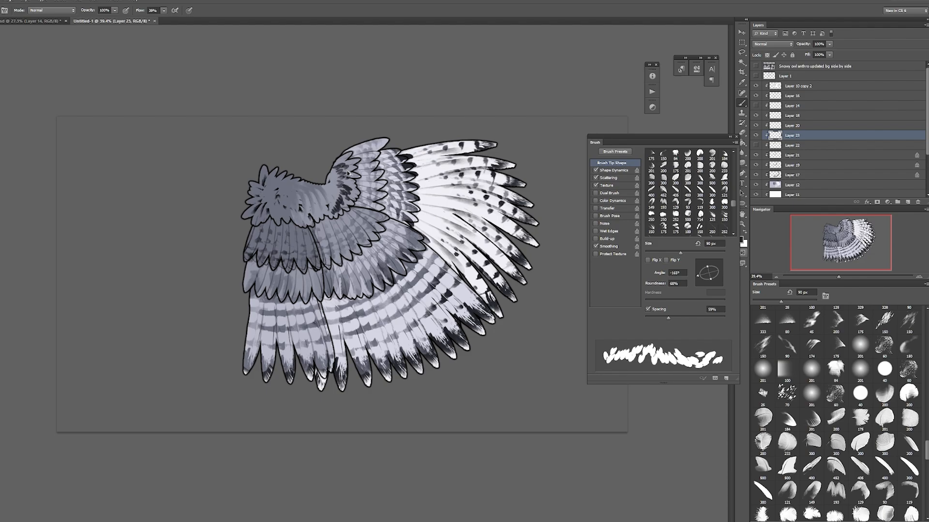
pyautogui.moveTo(698, 276); pyautogui.dragTo(704, 263)
pyautogui.press(']')
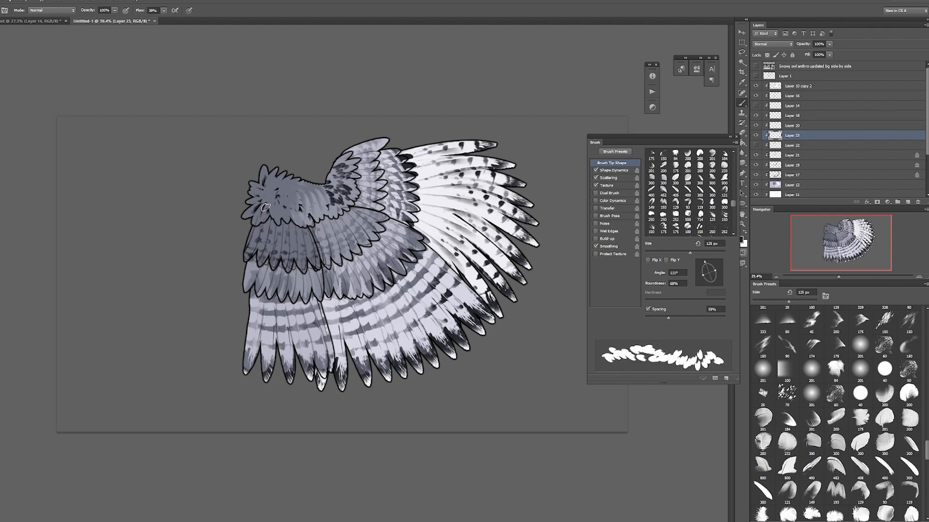
pyautogui.moveTo(253, 211)
pyautogui.mouseDown()
pyautogui.moveTo(306, 222)
pyautogui.moveTo(339, 202)
pyautogui.mouseUp()
pyautogui.moveTo(286, 198); pyautogui.dragTo(290, 206)
pyautogui.click(699, 280)
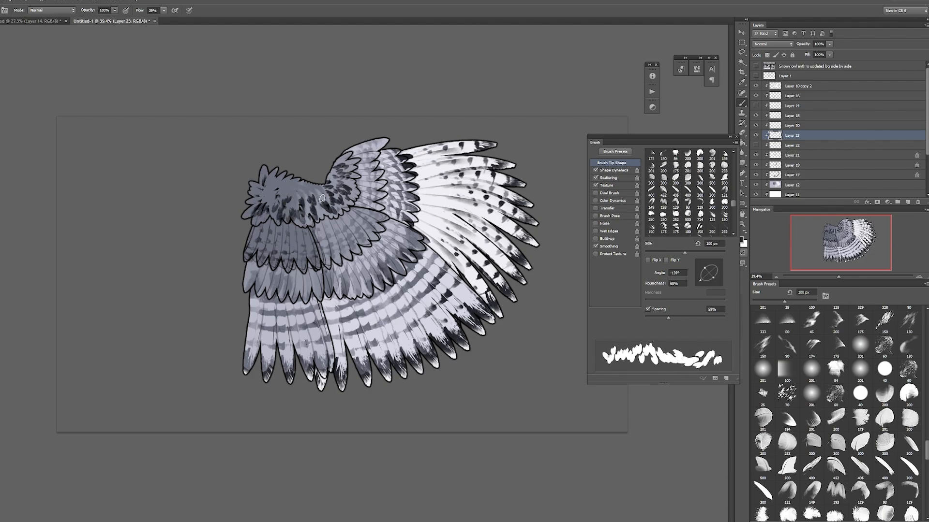
# Step: Extend the scattered dark spots into the upper shoulder feathers with the 100 px brush at 100% roundness and -92°
pyautogui.moveTo(700, 277); pyautogui.dragTo(708, 283)
pyautogui.moveTo(284, 191); pyautogui.dragTo(286, 199)
pyautogui.press(']')
pyautogui.moveTo(715, 274); pyautogui.dragTo(720, 274)
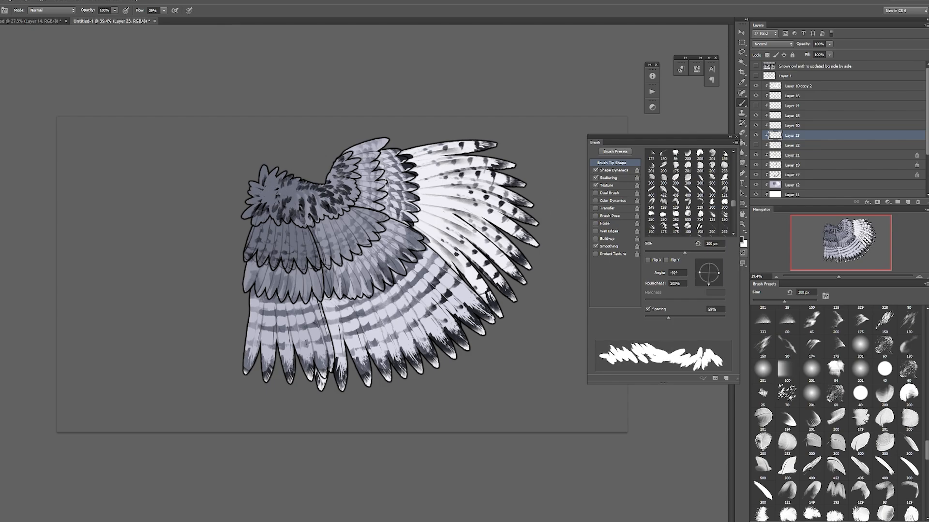
pyautogui.moveTo(264, 189); pyautogui.dragTo(266, 185)
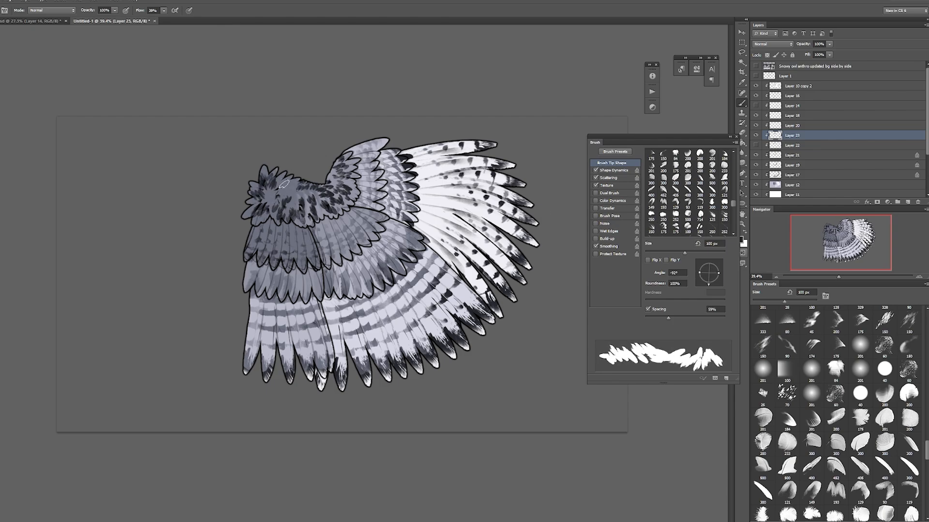
# Step: Widen the brush spacing to 73%, reduce its roundness to 64%, flip it horizontally, and darken the shoulder's outermost feathers
pyautogui.moveTo(668, 318); pyautogui.dragTo(674, 318)
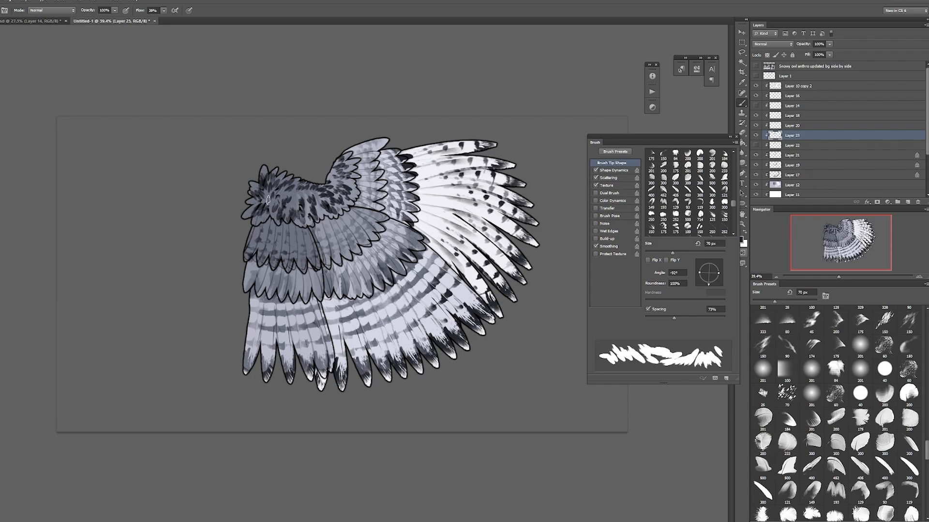
pyautogui.moveTo(699, 273); pyautogui.dragTo(703, 275)
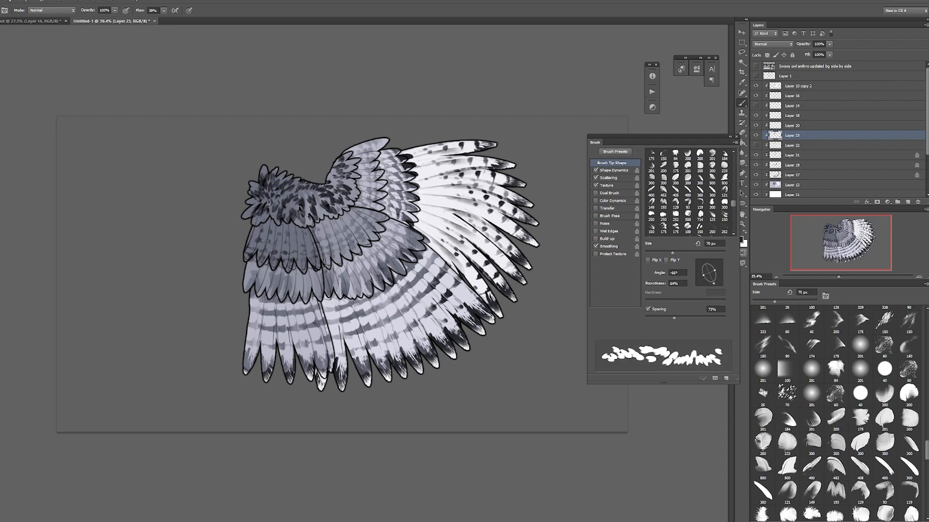
pyautogui.click(648, 260)
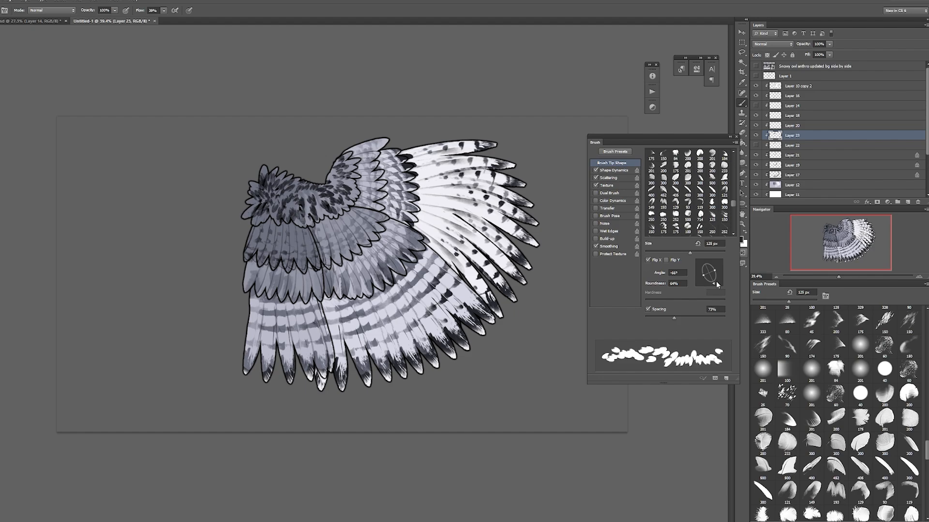
pyautogui.moveTo(715, 283); pyautogui.dragTo(720, 271)
pyautogui.press(']')
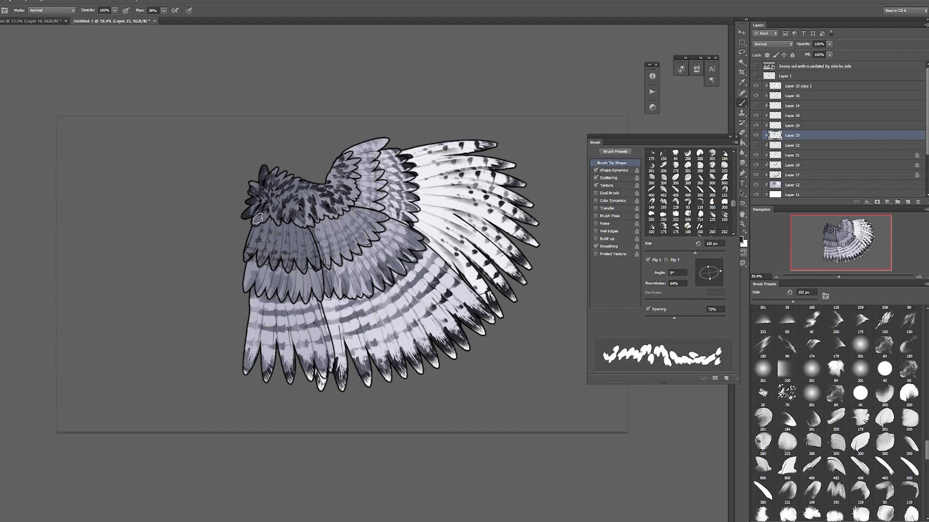
# Step: Turn off Scattering, darken the lower edge of the shoulder feathers with the tip at 90°, and restore 100% roundness without the flip
pyautogui.click(596, 178)
pyautogui.click(708, 261)
pyautogui.press(']')
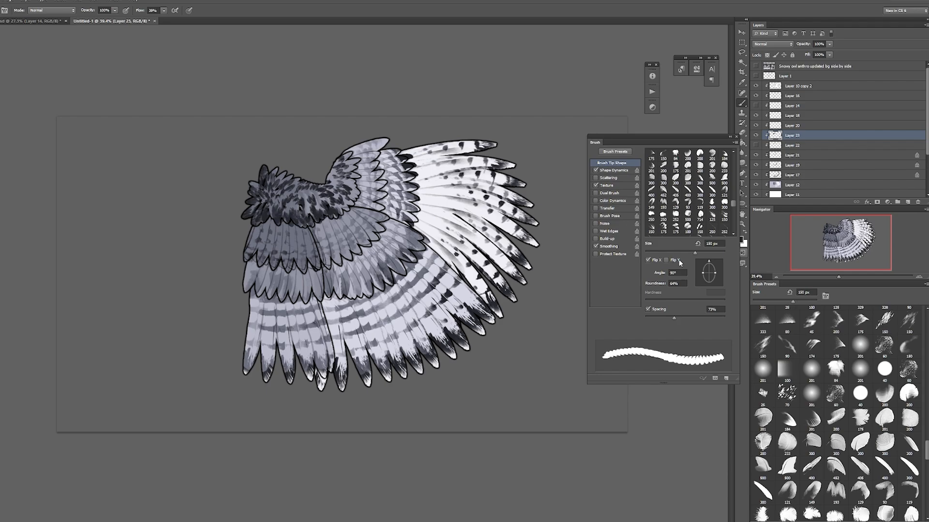
pyautogui.click(648, 260)
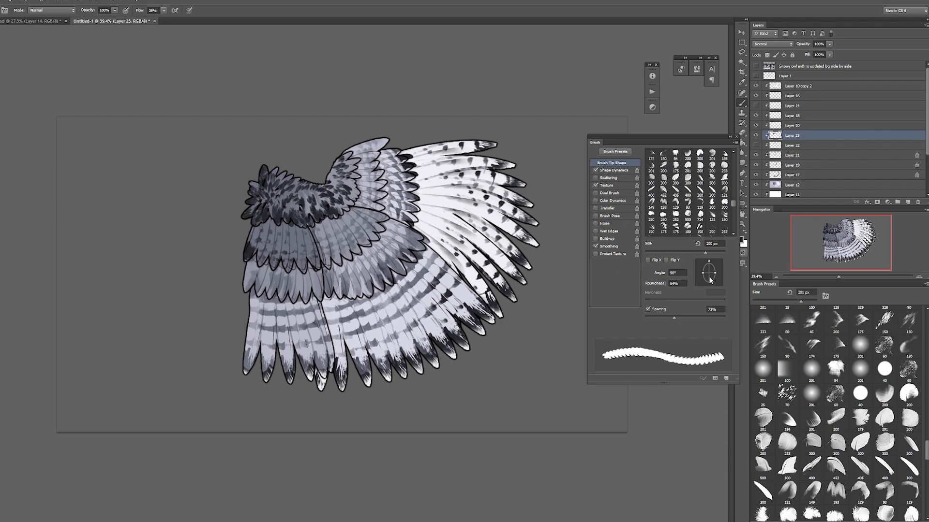
pyautogui.moveTo(715, 273); pyautogui.dragTo(719, 272)
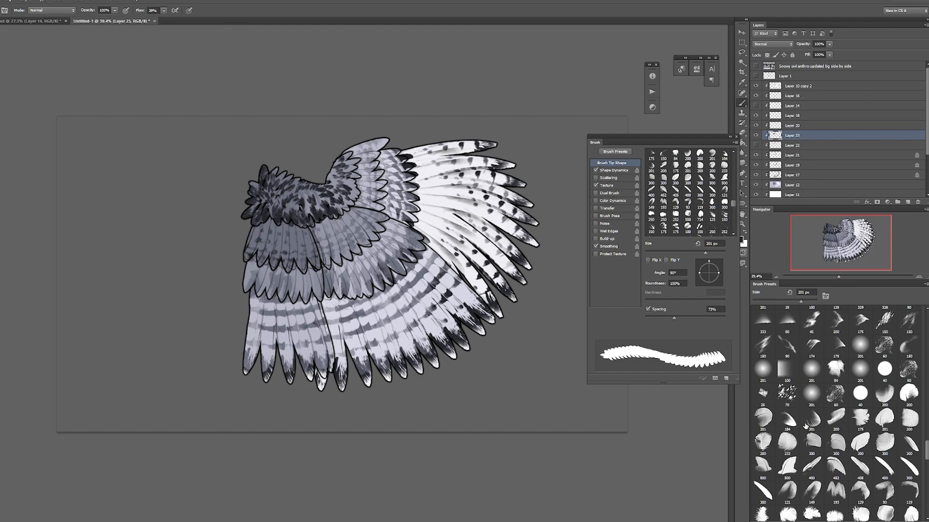
# Step: Choose a soft curved feather brush with 68% roundness and 9% spacing, and paint dark tips on the first row of secondary coverts
pyautogui.click(805, 427)
pyautogui.moveTo(709, 263); pyautogui.dragTo(715, 281)
pyautogui.moveTo(650, 317); pyautogui.dragTo(648, 318)
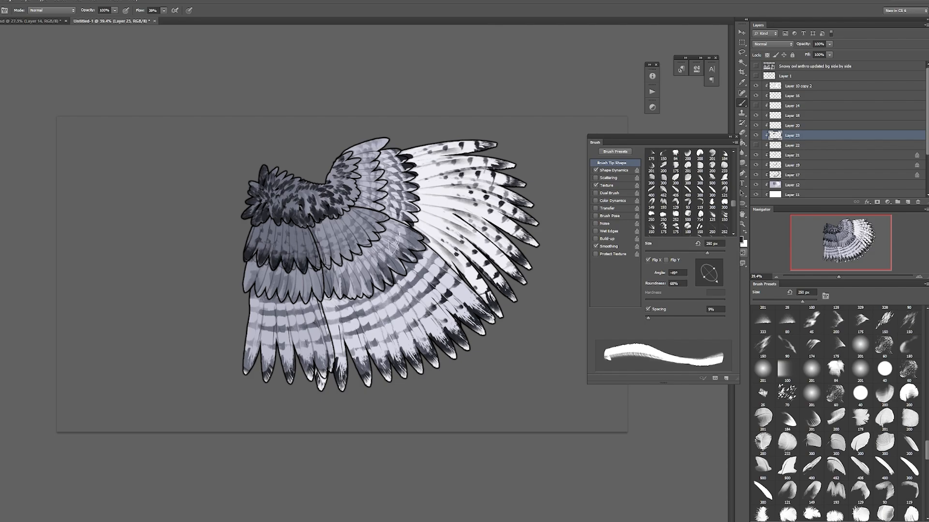
pyautogui.moveTo(716, 281); pyautogui.dragTo(719, 268)
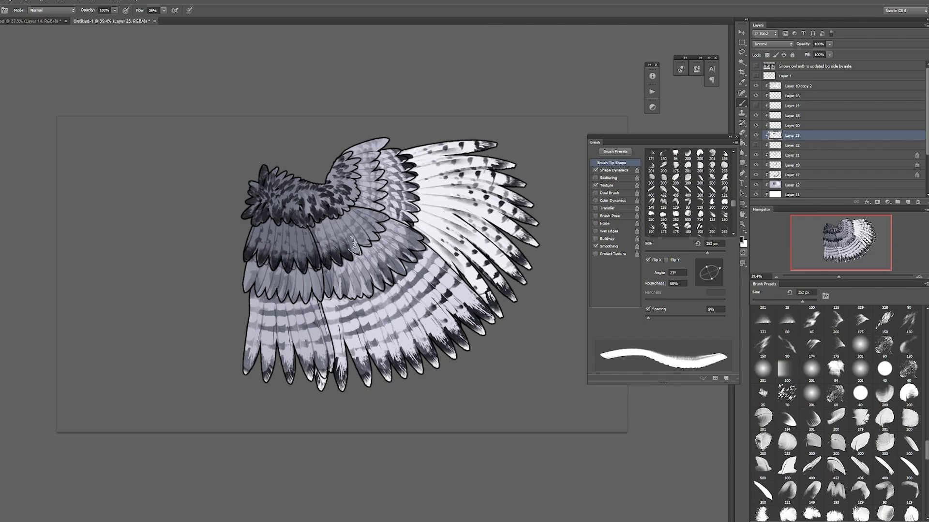
# Step: Compare the wing with and without Layer 23, and paint dark tips along the upper primary coverts with the brush at 122°
pyautogui.click(756, 136)
pyautogui.click(756, 136)
pyautogui.click(702, 262)
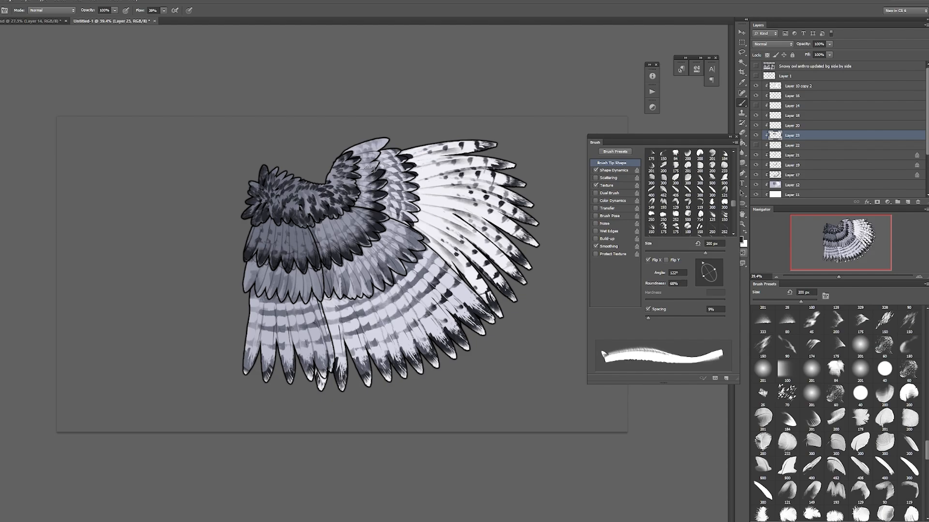
pyautogui.moveTo(370, 155); pyautogui.dragTo(404, 139)
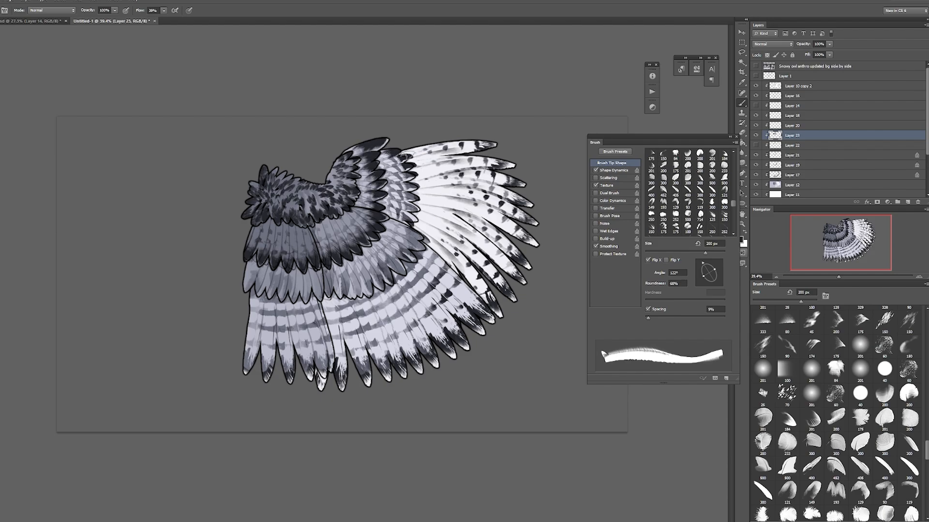
# Step: Enable Transfer, sample grey from the coverts, and tint the dark tips on transparency-locked Layer 23 with the brush at 6°
pyautogui.click(595, 208)
pyautogui.keyDown('alt'); pyautogui.click(294, 243); pyautogui.keyUp('alt')
pyautogui.click(720, 272)
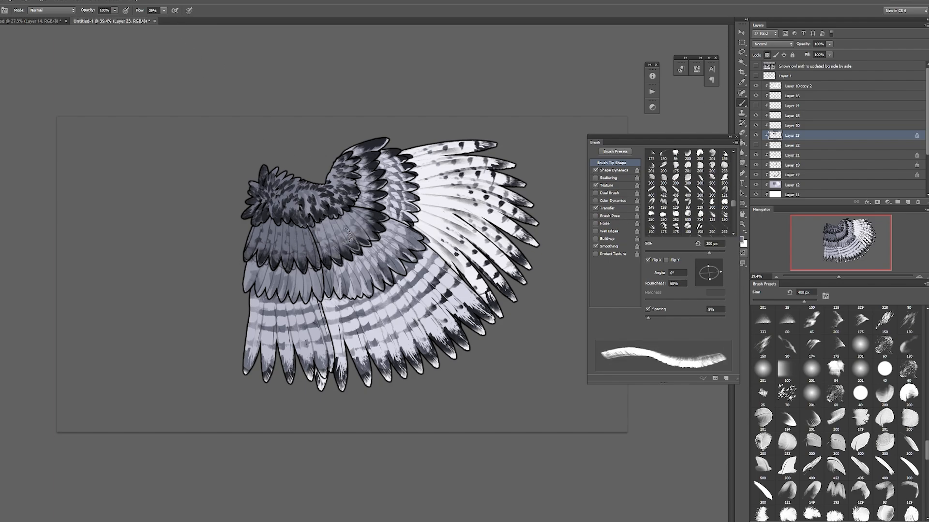
pyautogui.moveTo(379, 209); pyautogui.dragTo(369, 154)
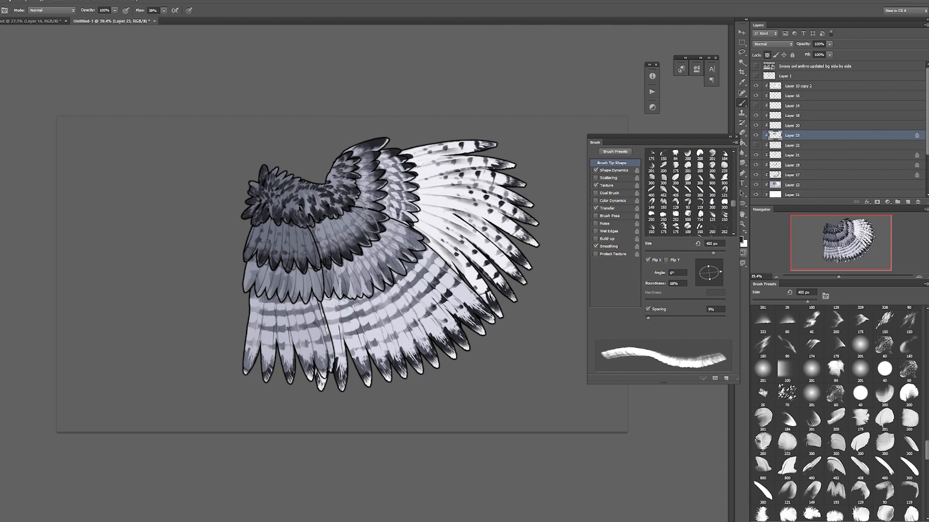
# Step: Rotate the brush to 97° and blend the tinted dark tips on the secondary and upper primary coverts
pyautogui.press('[')
pyautogui.click(707, 262)
pyautogui.moveTo(709, 253); pyautogui.dragTo(697, 253)
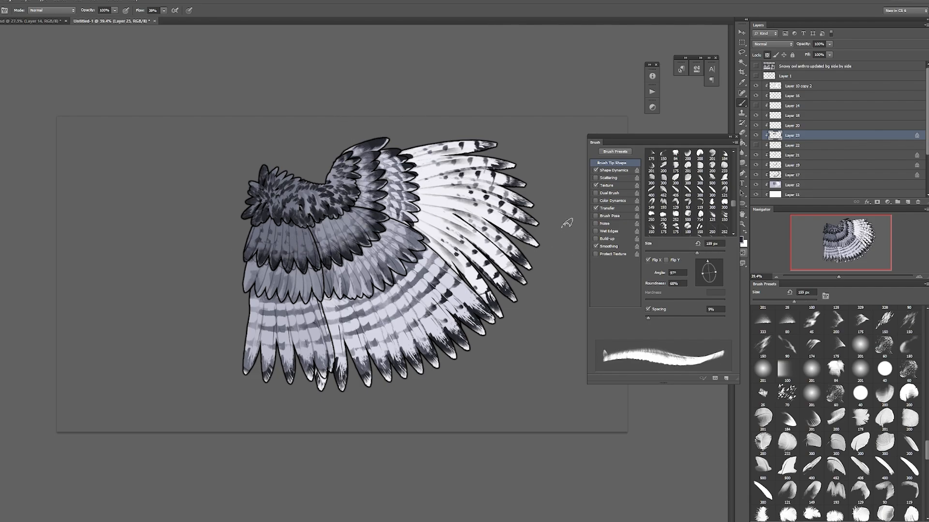
pyautogui.moveTo(336, 239)
pyautogui.mouseDown()
pyautogui.moveTo(350, 251)
pyautogui.moveTo(369, 237)
pyautogui.mouseUp()
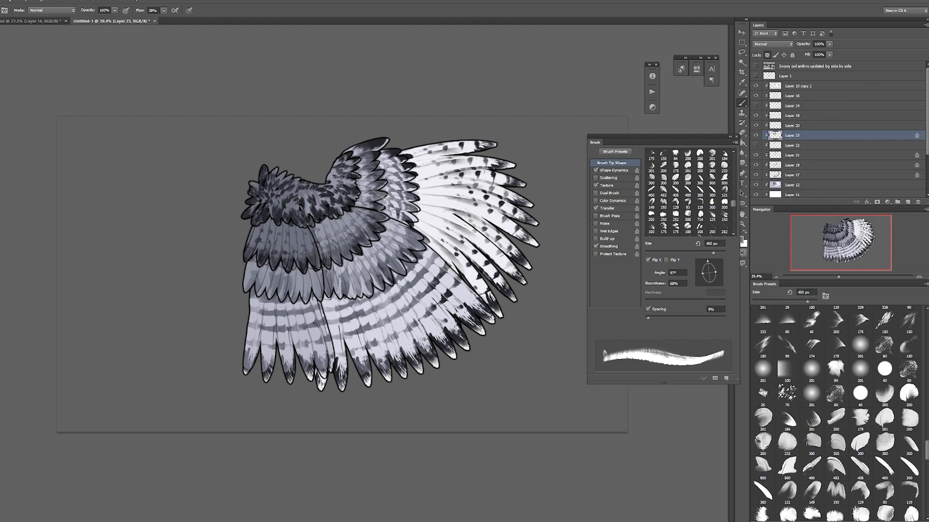
pyautogui.keyDown('alt'); pyautogui.click(379, 142); pyautogui.keyUp('alt')
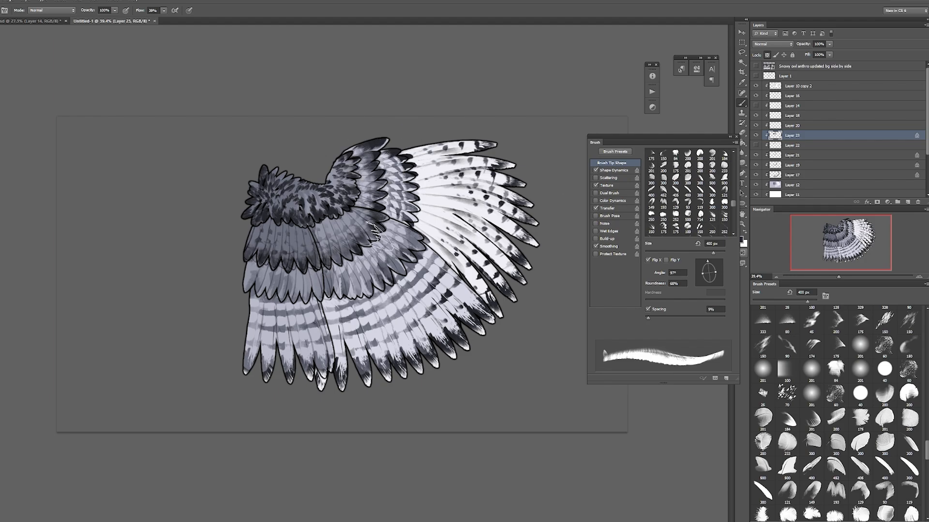
# Step: Soften the dark shoulder spots with grey sampled from the coverts, and refine the tint towards the primary coverts
pyautogui.keyDown('alt'); pyautogui.click(298, 238); pyautogui.keyUp('alt')
pyautogui.moveTo(283, 183)
pyautogui.mouseDown()
pyautogui.moveTo(264, 205)
pyautogui.moveTo(317, 201)
pyautogui.moveTo(344, 220)
pyautogui.mouseUp()
pyautogui.moveTo(309, 170)
pyautogui.mouseDown()
pyautogui.moveTo(260, 213)
pyautogui.moveTo(329, 218)
pyautogui.moveTo(351, 182)
pyautogui.mouseUp()
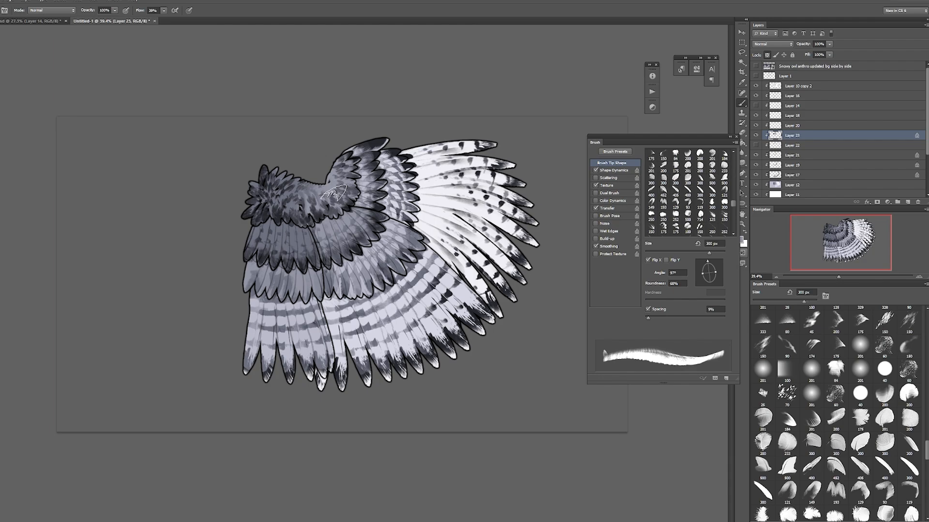
pyautogui.keyDown('alt'); pyautogui.click(305, 237); pyautogui.keyUp('alt')
pyautogui.click(607, 208)
pyautogui.press('[')
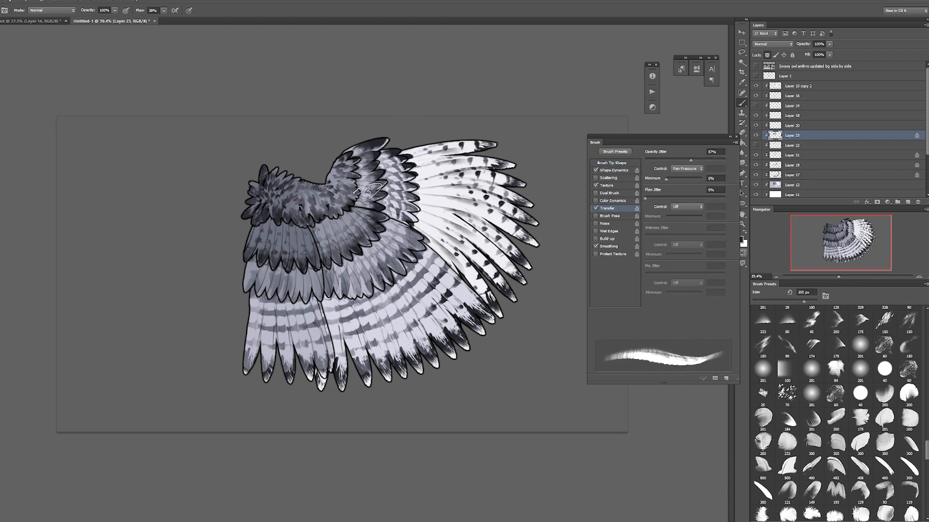
pyautogui.press('F5')
# Step: Add a clipped layer above Layer 23 and choose a barred-row brush, showing its tip shape settings
pyautogui.press(']')
pyautogui.click(908, 200)
pyautogui.press('[')
pyautogui.press('[')
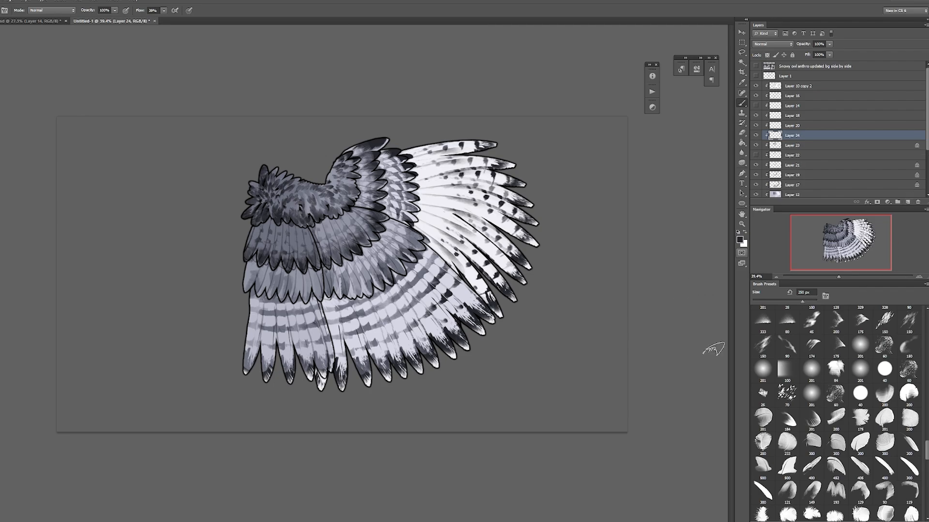
pyautogui.moveTo(926, 457)
pyautogui.mouseDown()
pyautogui.moveTo(926, 508)
pyautogui.moveTo(925, 489)
pyautogui.mouseUp()
pyautogui.click(835, 405)
pyautogui.press('F5')
pyautogui.click(626, 164)
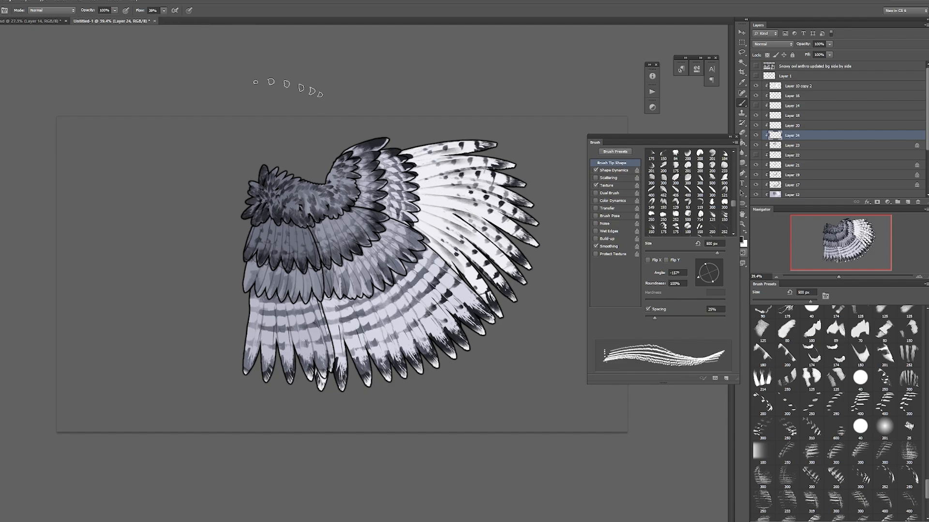
# Step: Try rows of dark bars across the inner ends of the primaries at different brush sizes
pyautogui.hotkey('ctrl', 'z')
pyautogui.moveTo(422, 209); pyautogui.dragTo(405, 165)
pyautogui.hotkey('ctrl', 'z')
pyautogui.press('[')
pyautogui.hotkey('ctrl', 'z')
pyautogui.moveTo(419, 216); pyautogui.dragTo(409, 165)
# Step: Raise the brush flow to 100%, sample grey from the coverts, and test the bar rows on the inner primaries again, undoing each attempt
pyautogui.click(163, 10)
pyautogui.moveTo(181, 25); pyautogui.dragTo(266, 52)
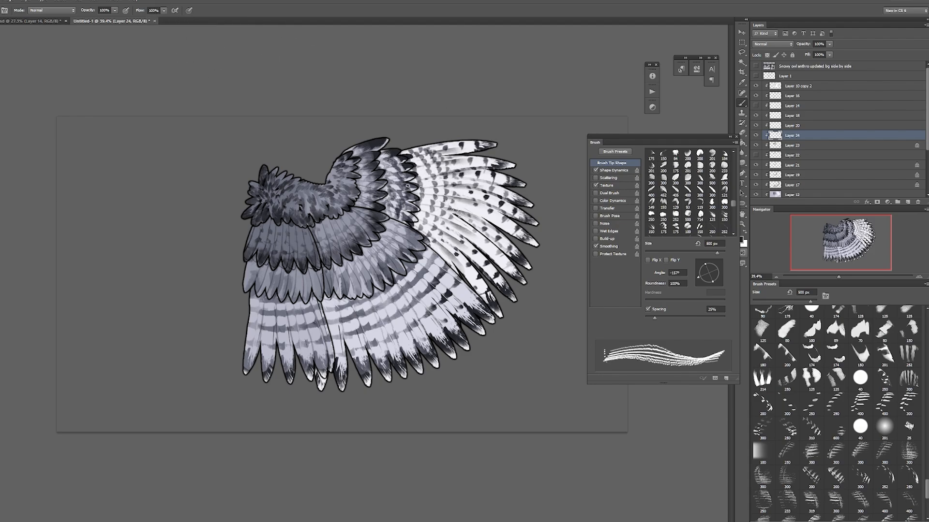
pyautogui.hotkey('ctrl', 'z')
pyautogui.moveTo(420, 216); pyautogui.dragTo(408, 167)
pyautogui.hotkey('ctrl', 'z')
pyautogui.keyDown('alt'); pyautogui.click(339, 253); pyautogui.keyUp('alt')
pyautogui.moveTo(421, 219); pyautogui.dragTo(405, 164)
pyautogui.hotkey('ctrl', 'z')
pyautogui.hotkey('ctrl', 'z')
pyautogui.press(']')
# Step: Raise the brush's minimum diameter, paint rows of grey bars across the inner primaries, and erase their spill over the coverts
pyautogui.hotkey('ctrl', 'z')
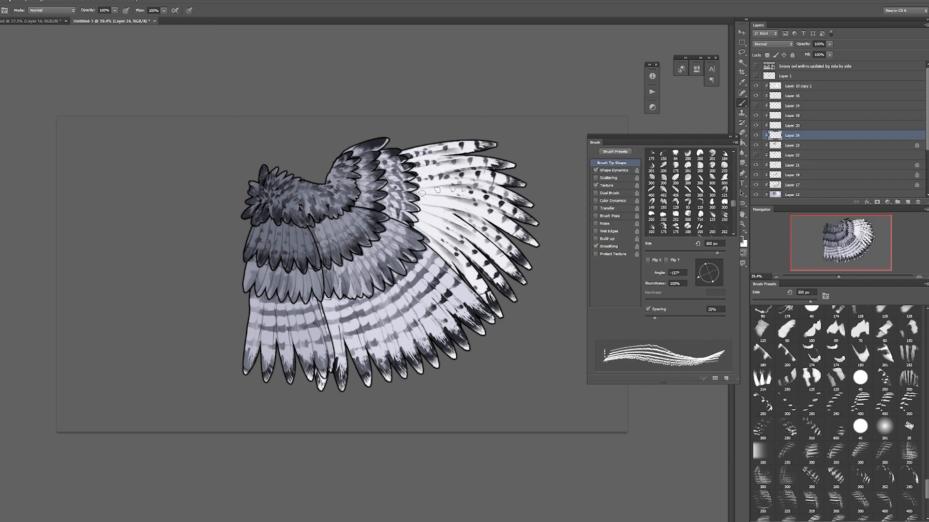
pyautogui.click(613, 171)
pyautogui.moveTo(710, 188); pyautogui.dragTo(716, 188)
pyautogui.click(611, 163)
pyautogui.hotkey('ctrl', 'z')
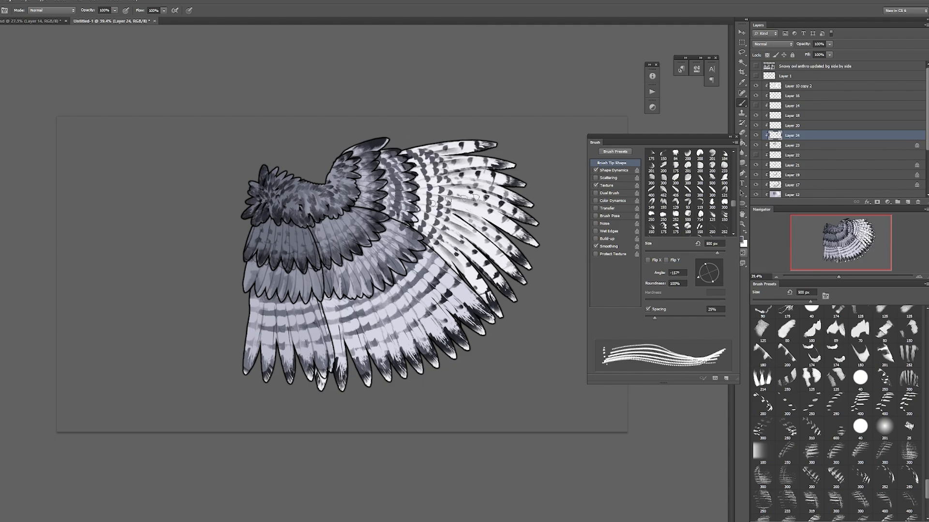
pyautogui.press('e')
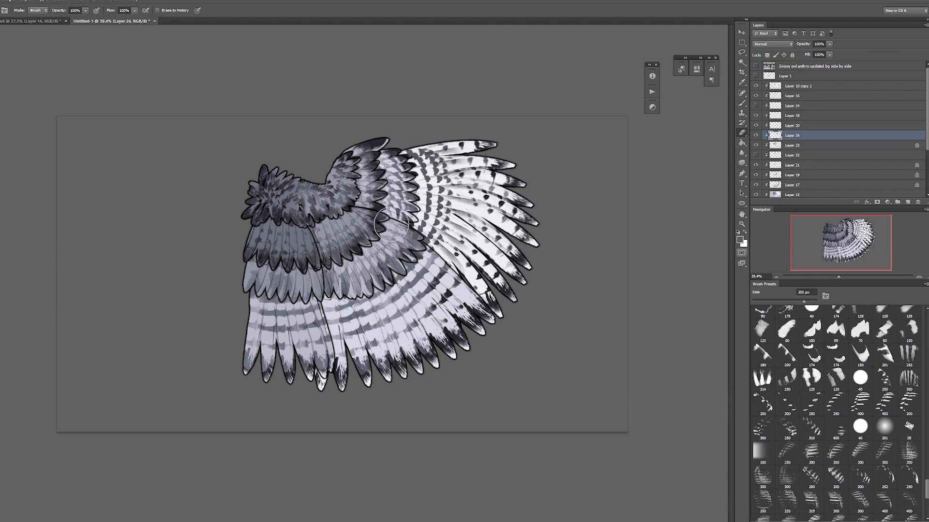
# Step: Lock Layer 24's transparent pixels, enable Transfer, and tint the bars on the inner primaries with lighter sampled colours
pyautogui.press('/')
pyautogui.press('b')
pyautogui.press('F5')
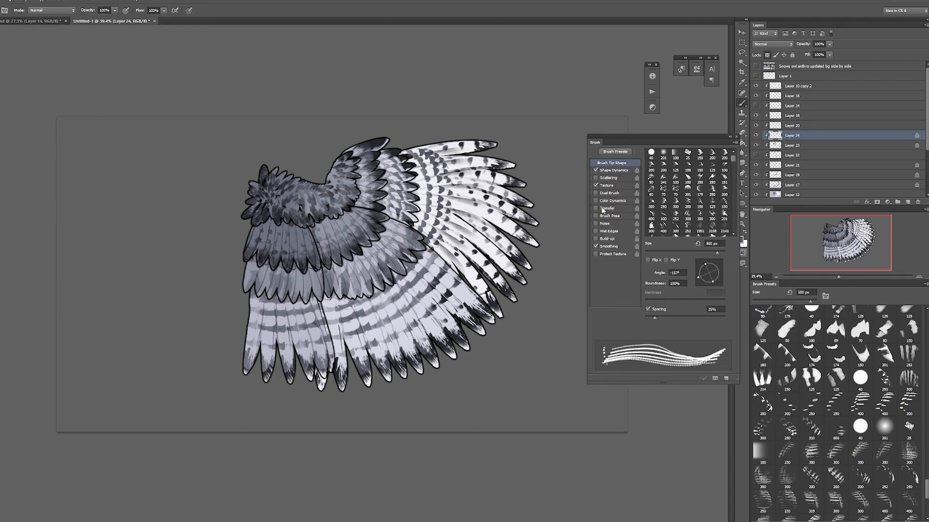
pyautogui.click(604, 208)
pyautogui.press('F5')
pyautogui.keyDown('alt'); pyautogui.click(299, 281); pyautogui.keyUp('alt')
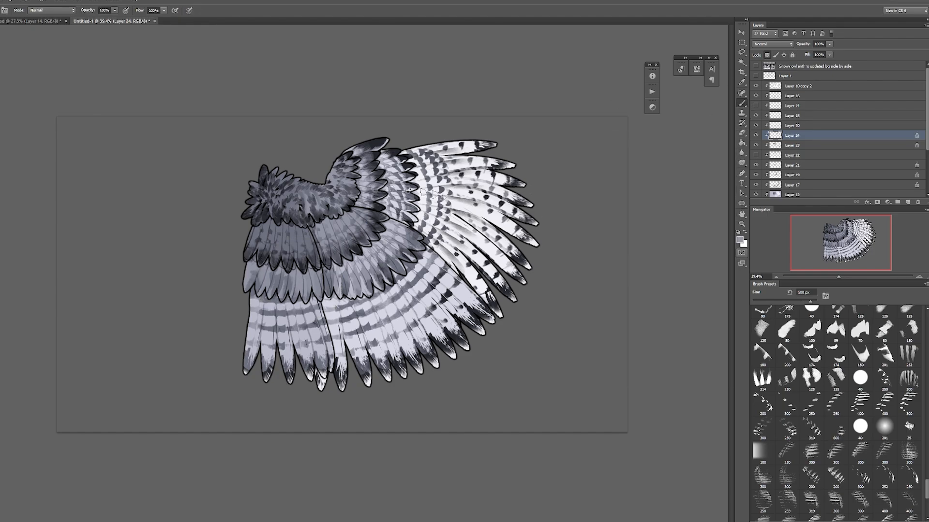
pyautogui.moveTo(429, 151)
pyautogui.mouseDown()
pyautogui.moveTo(440, 204)
pyautogui.moveTo(416, 156)
pyautogui.moveTo(439, 205)
pyautogui.moveTo(414, 167)
pyautogui.moveTo(449, 212)
pyautogui.moveTo(455, 180)
pyautogui.mouseUp()
pyautogui.keyDown('alt'); pyautogui.click(424, 200); pyautogui.keyUp('alt')
pyautogui.press('[')
pyautogui.moveTo(415, 226)
pyautogui.mouseDown()
pyautogui.moveTo(423, 238)
pyautogui.moveTo(416, 225)
pyautogui.mouseUp()
# Step: Unlock Layer 24 and use a smaller eraser to thin out the pale bars on the inner primaries
pyautogui.click(741, 133)
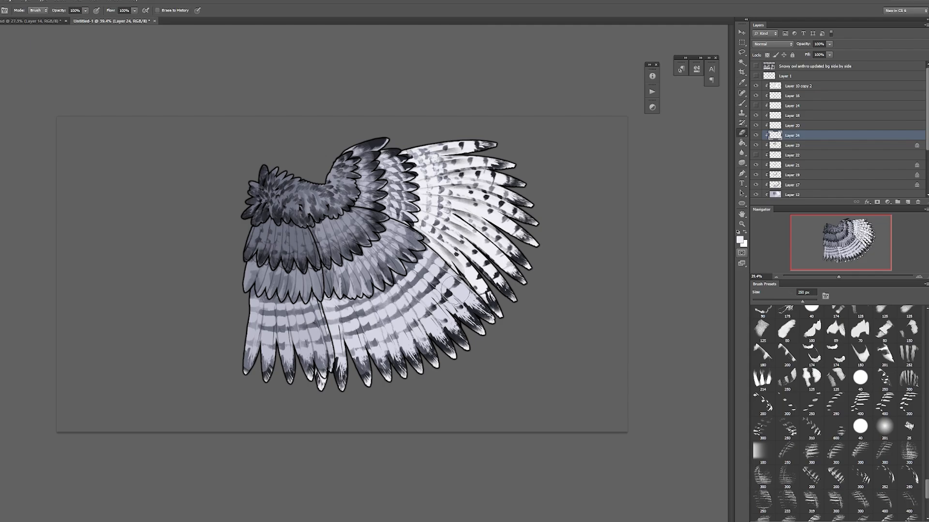
pyautogui.press('[')
pyautogui.press('[')
pyautogui.press('[')
pyautogui.press('[')
pyautogui.moveTo(445, 191); pyautogui.dragTo(441, 225)
pyautogui.moveTo(442, 168); pyautogui.dragTo(435, 153)
pyautogui.press('F5')
pyautogui.press('F5')
pyautogui.press('b')
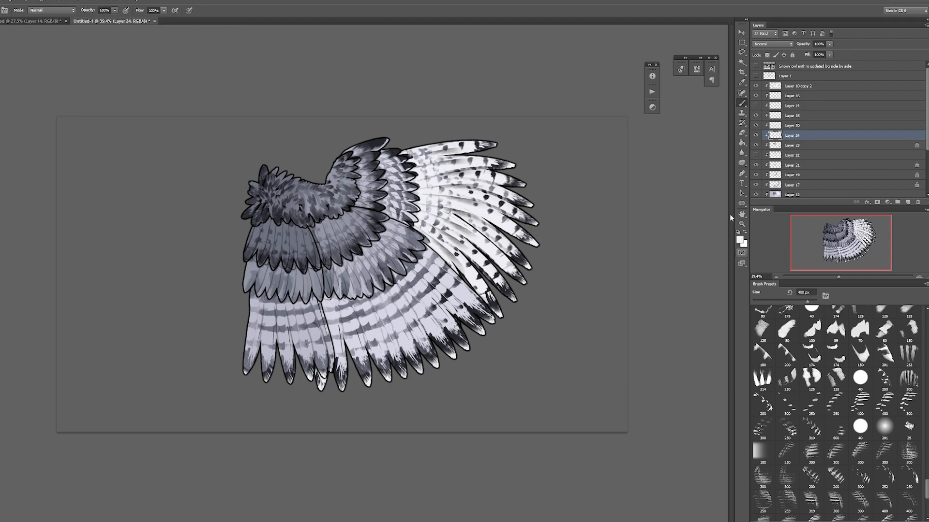